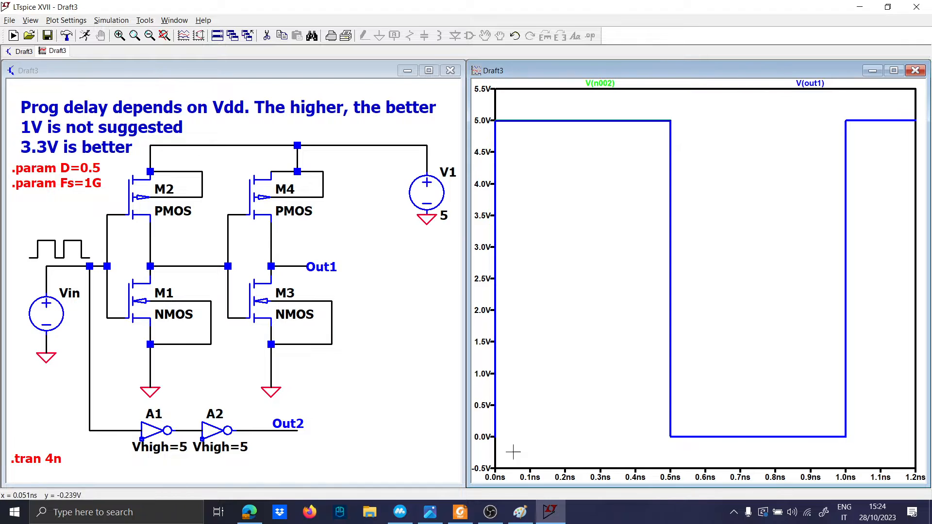
Step: Repeatedly zoom the plot's time axis down to about 0–3 fs around the input ramp and Out1 transition
{"action": "left_click_drag", "start_coordinate": [514, 451], "coordinate": [491, 121]}
{"action": "left_click_drag", "start_coordinate": [511, 447], "coordinate": [485, 119]}
{"action": "left_click_drag", "start_coordinate": [508, 439], "coordinate": [476, 110]}
{"action": "left_click_drag", "start_coordinate": [518, 441], "coordinate": [496, 122]}
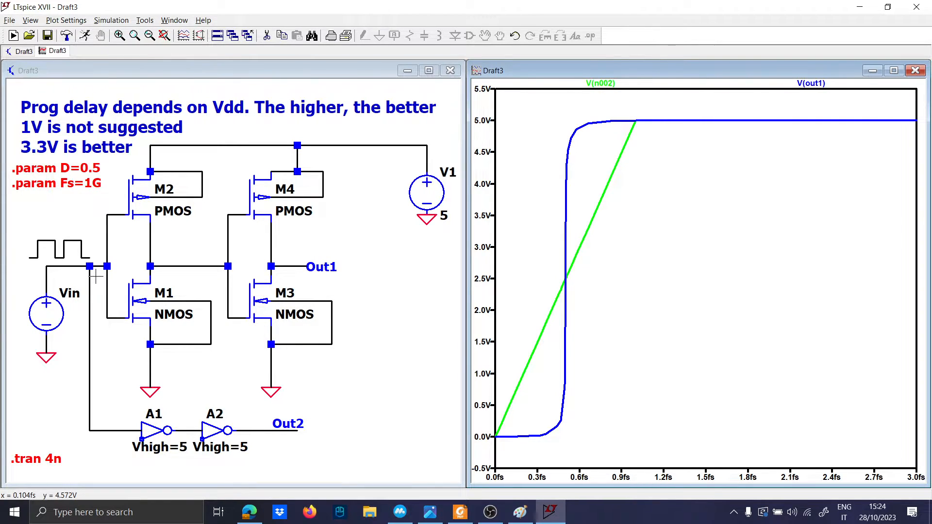
Step: Plot V(n003), the node between the two inverters, and open its trace expression
{"action": "left_click", "coordinate": [188, 275]}
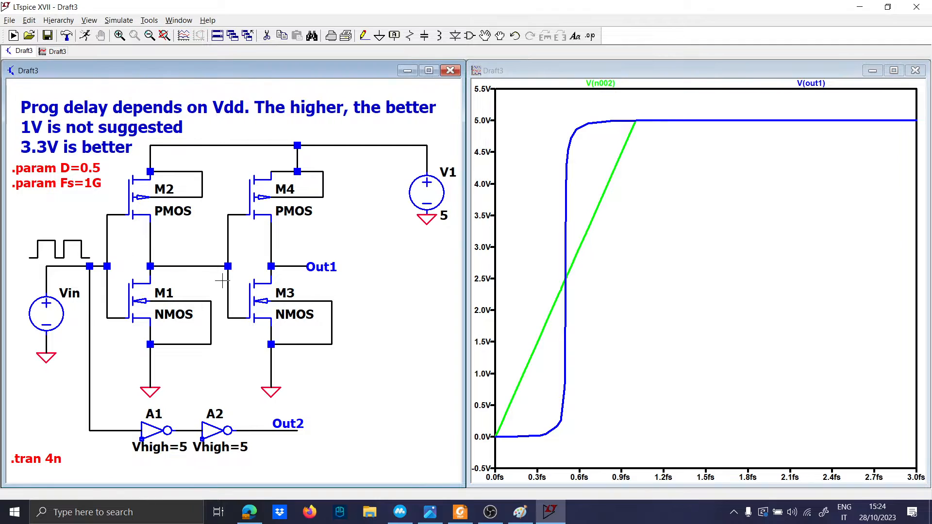
{"action": "left_click", "coordinate": [196, 267]}
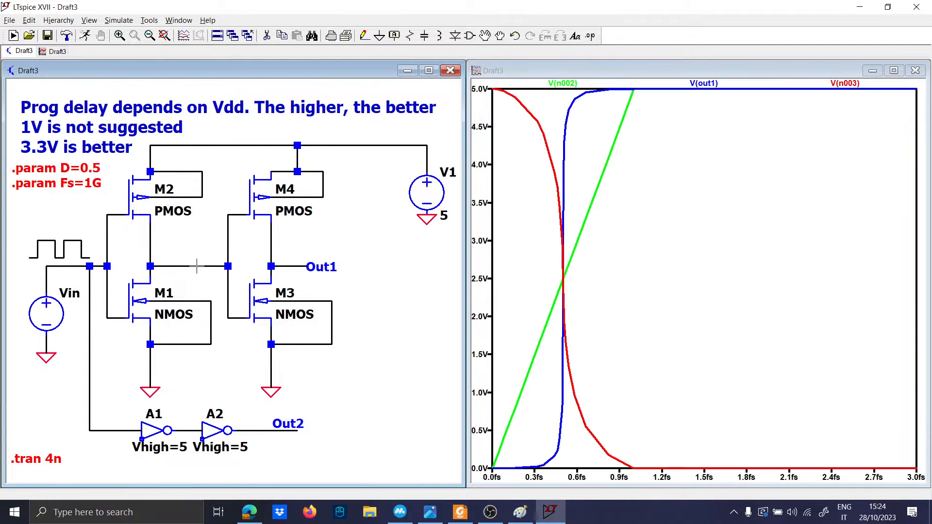
{"action": "right_click", "coordinate": [845, 83]}
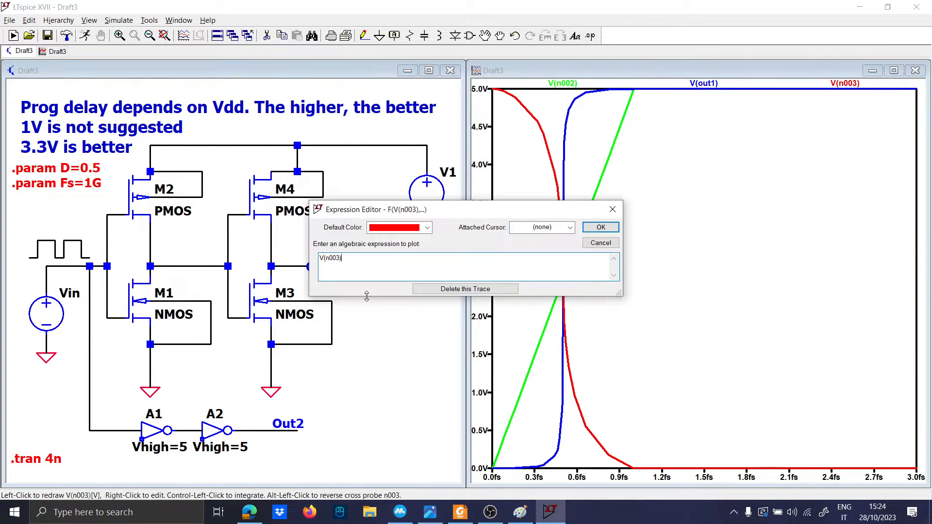
{"action": "left_click", "coordinate": [321, 258]}
{"action": "key", "text": "Return"}
{"action": "key", "text": "Return"}
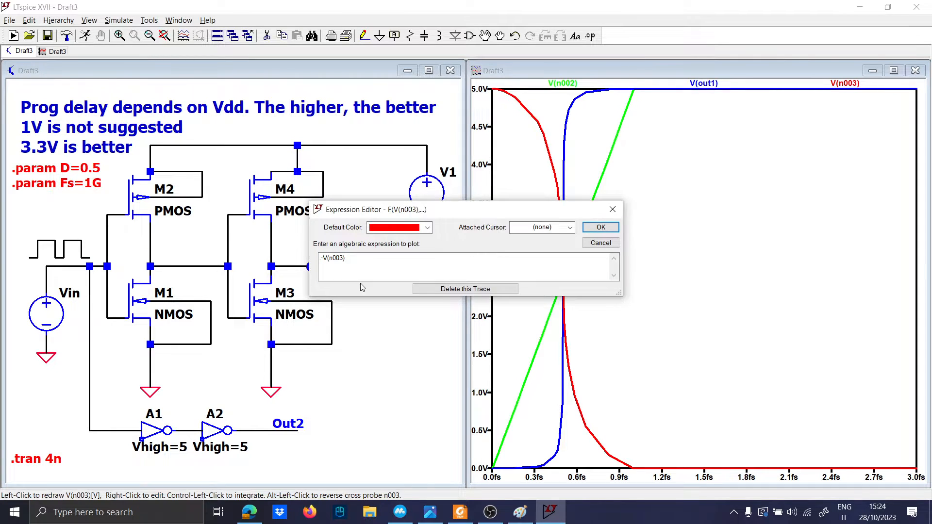
{"action": "left_click_drag", "start_coordinate": [357, 259], "coordinate": [273, 253]}
{"action": "key", "text": "Escape"}
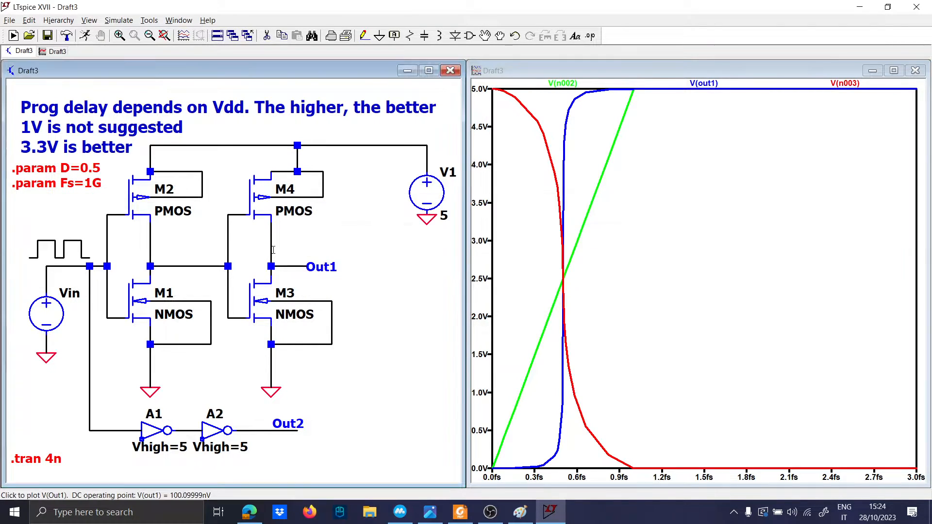
Step: Change the V(n003) trace expression to -V(n003)+5
{"action": "right_click", "coordinate": [845, 84]}
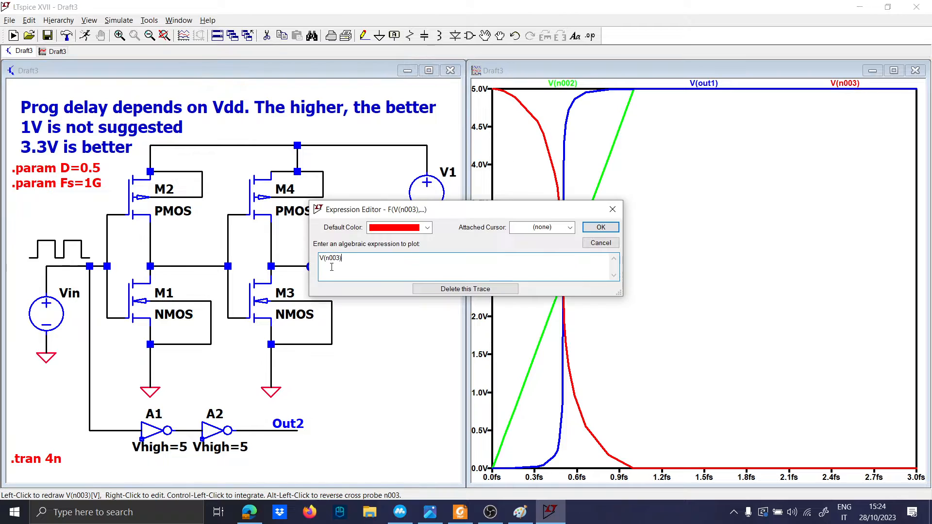
{"action": "left_click", "coordinate": [321, 260]}
{"action": "type", "text": "-"}
{"action": "key", "text": "Return"}
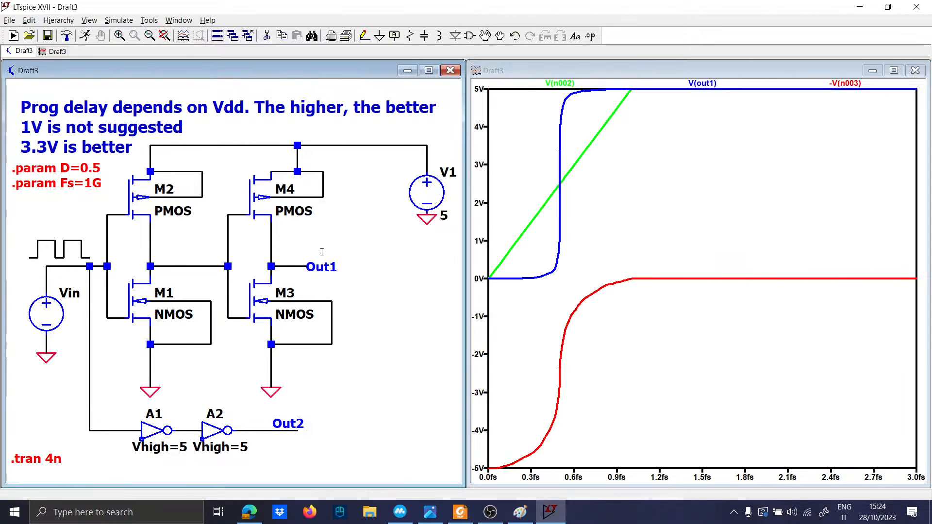
{"action": "right_click", "coordinate": [845, 84]}
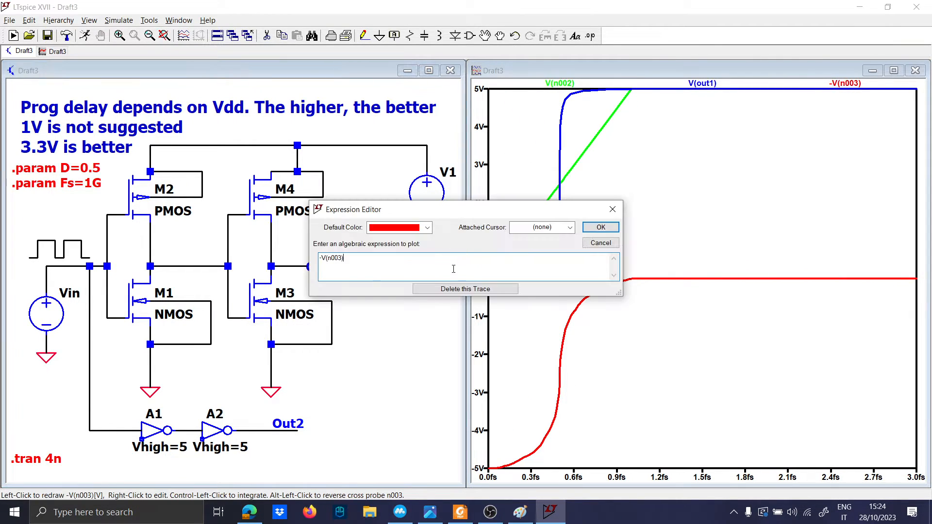
{"action": "key", "text": "Return"}
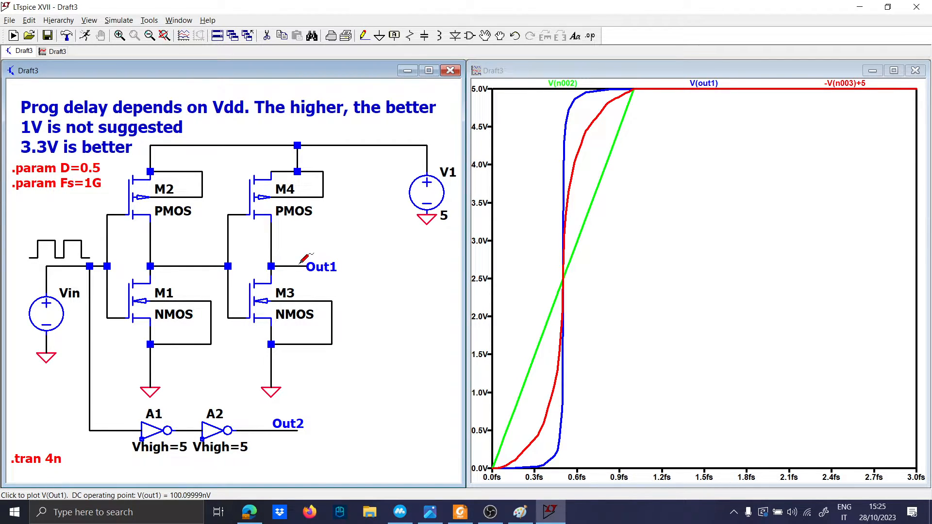
{"action": "mouse_move", "coordinate": [516, 515]}
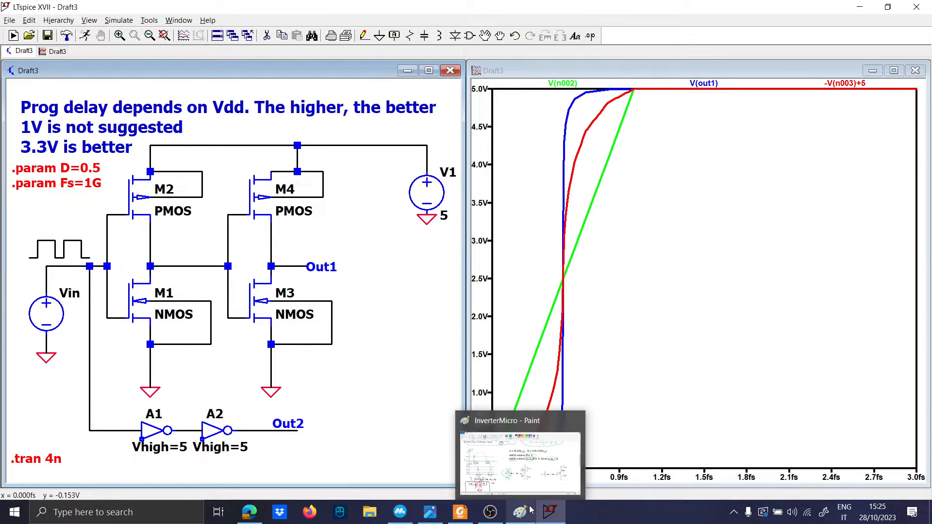
Step: In the InverterMicro Paint drawing, loop the output junction in green, then minimize Paint
{"action": "left_click", "coordinate": [531, 510]}
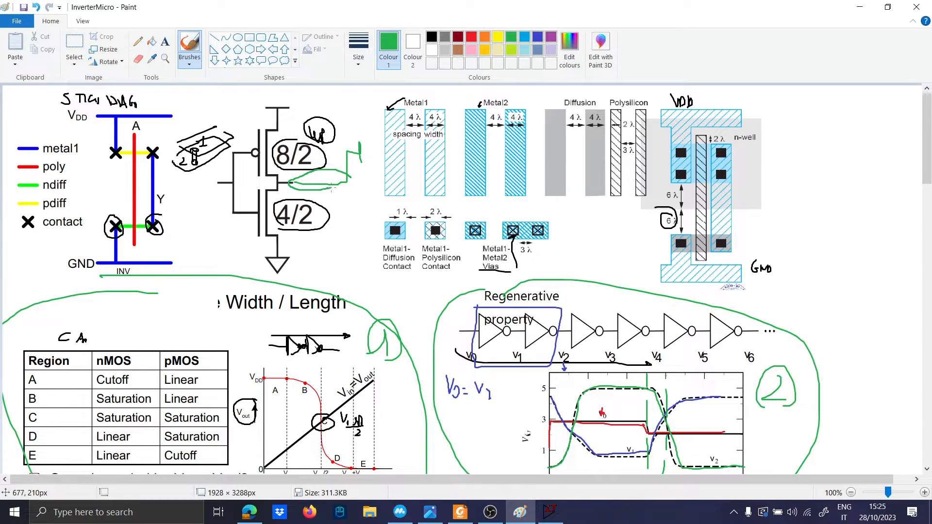
{"action": "left_click_drag", "start_coordinate": [293, 175], "coordinate": [339, 193]}
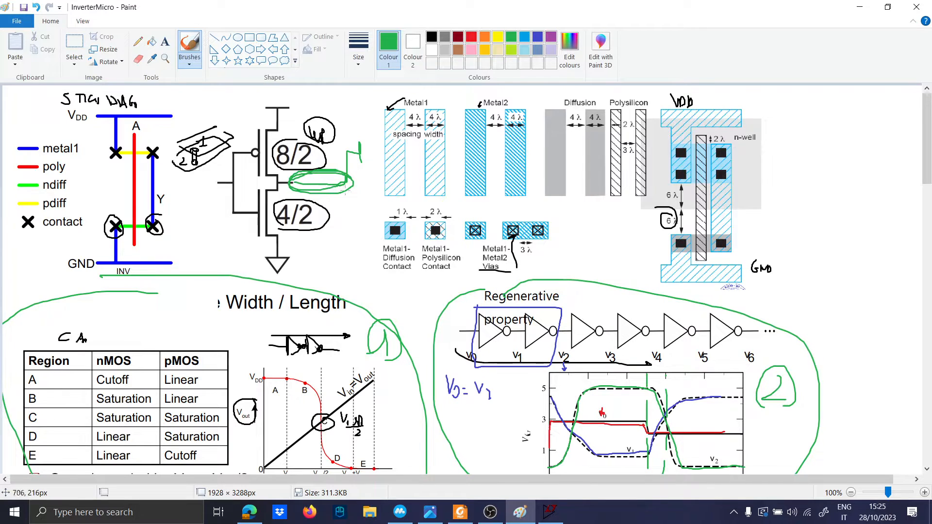
{"action": "scroll", "coordinate": [705, 238], "scroll_direction": "down", "scroll_amount": 4}
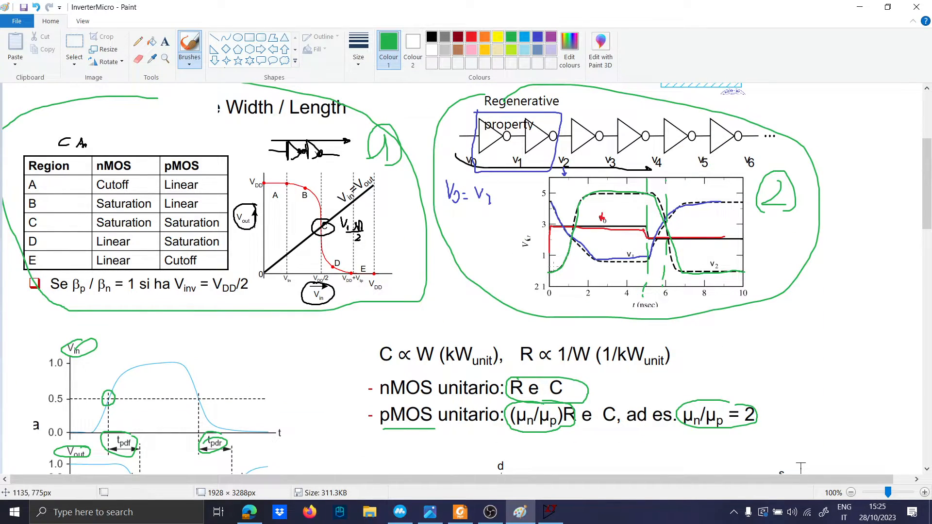
{"action": "left_click", "coordinate": [860, 5]}
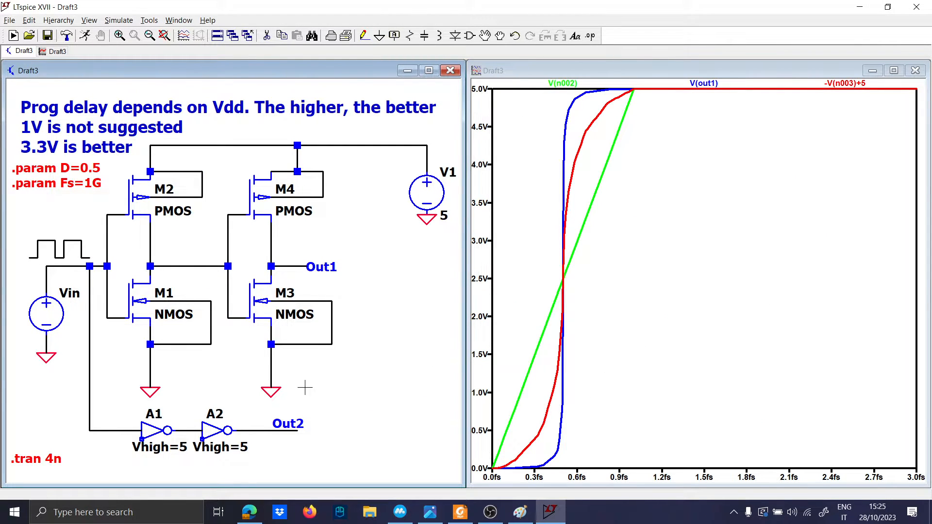
Step: Plot V(out2), then delete the V(out2) trace from the waveform window
{"action": "left_click", "coordinate": [290, 426]}
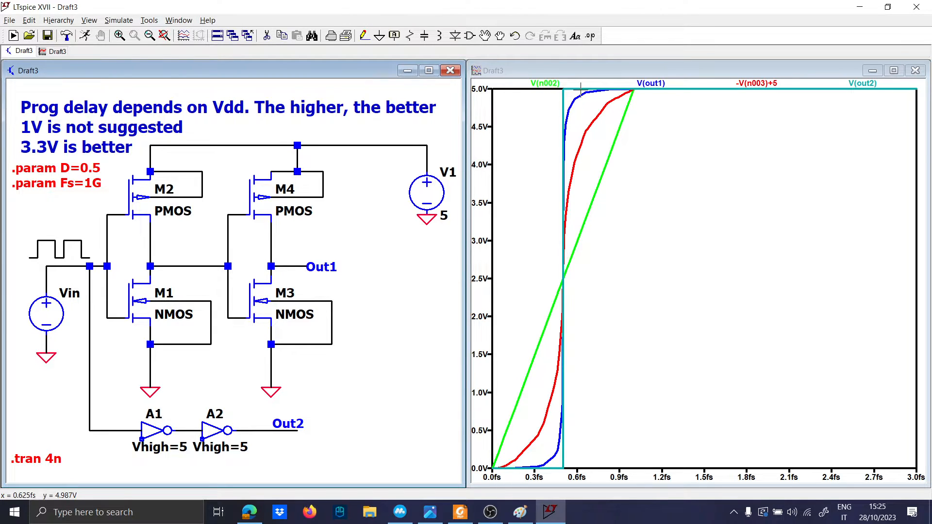
{"action": "right_click", "coordinate": [867, 85]}
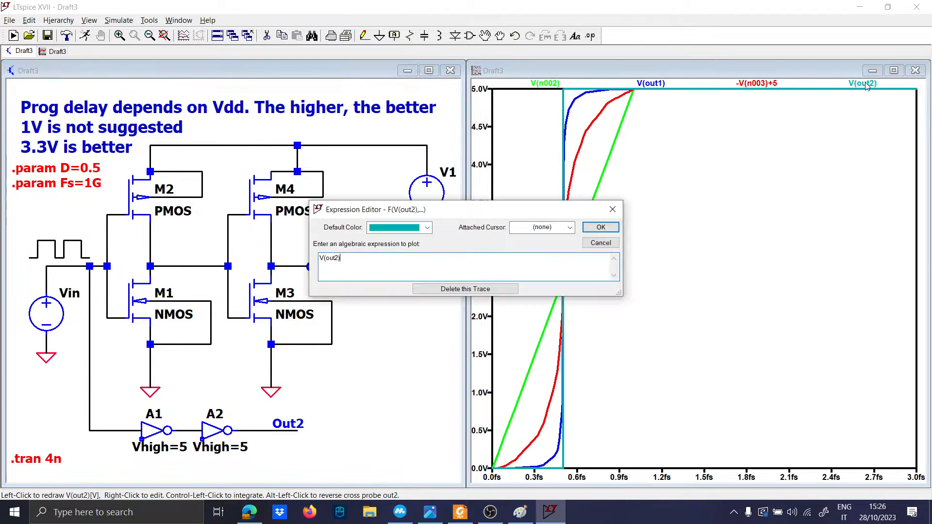
{"action": "left_click", "coordinate": [484, 289]}
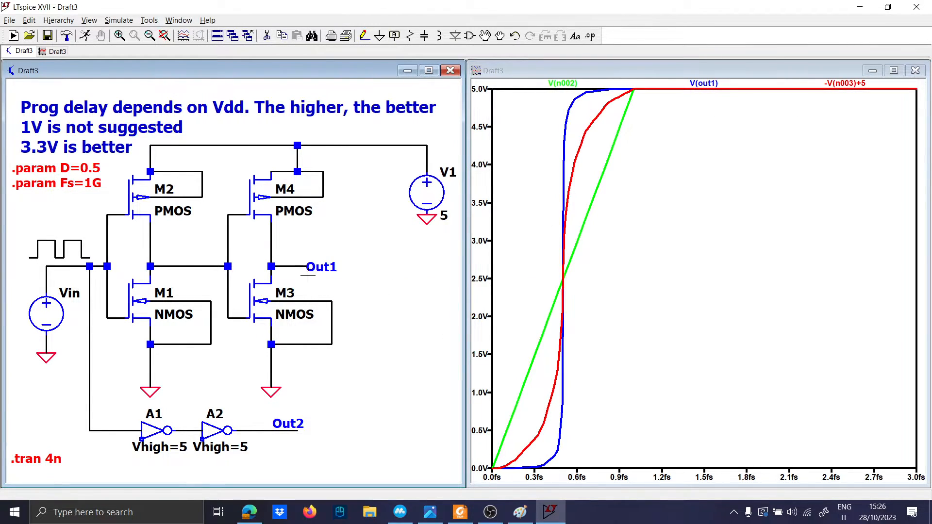
Step: Place a .dc SPICE directive to the right of the second ground
{"action": "type", "text": "s"}
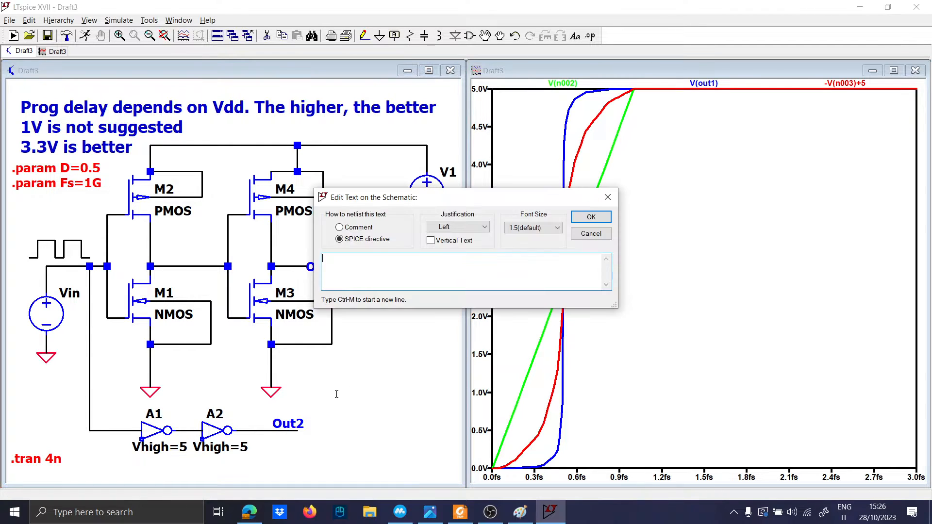
{"action": "type", "text": ".dc"}
{"action": "key", "text": "Return"}
{"action": "left_click", "coordinate": [336, 395]}
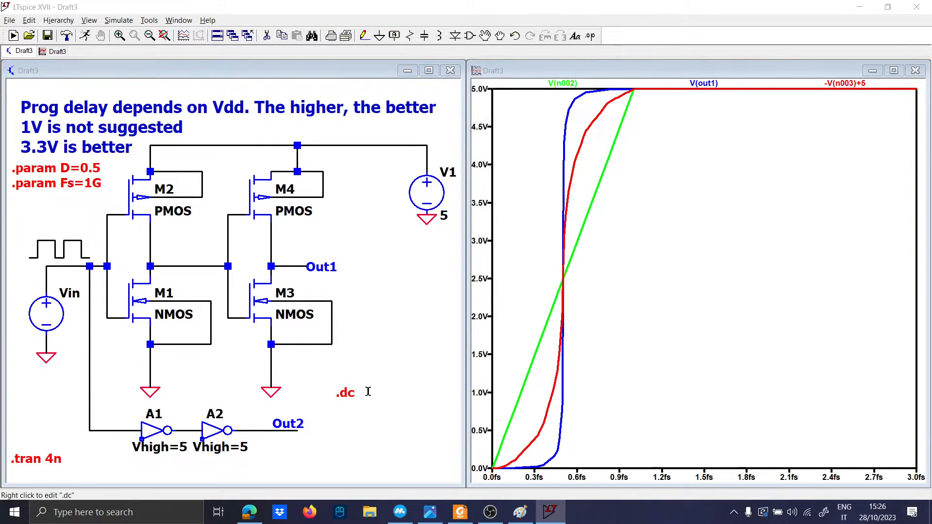
{"action": "right_click", "coordinate": [347, 393]}
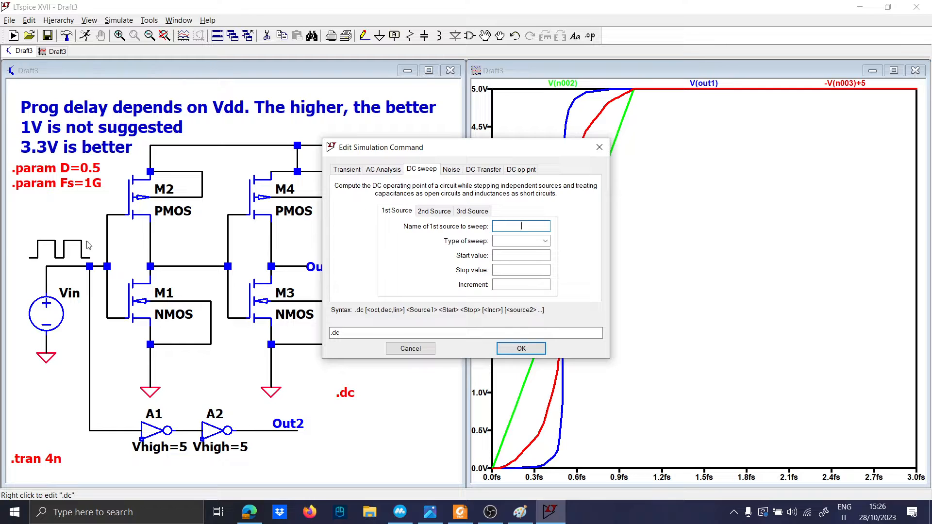
Step: Set the DC sweep to source Vin, linear, from 0 to 5 in 0.1 steps
{"action": "key", "text": "Caps_Lock"}
{"action": "type", "text": "Vin"}
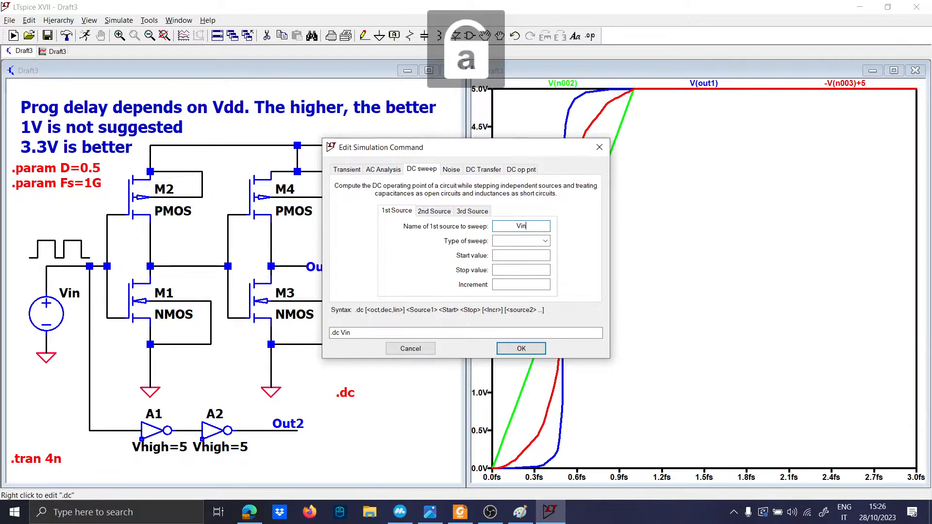
{"action": "left_click", "coordinate": [519, 241]}
{"action": "left_click", "coordinate": [522, 251]}
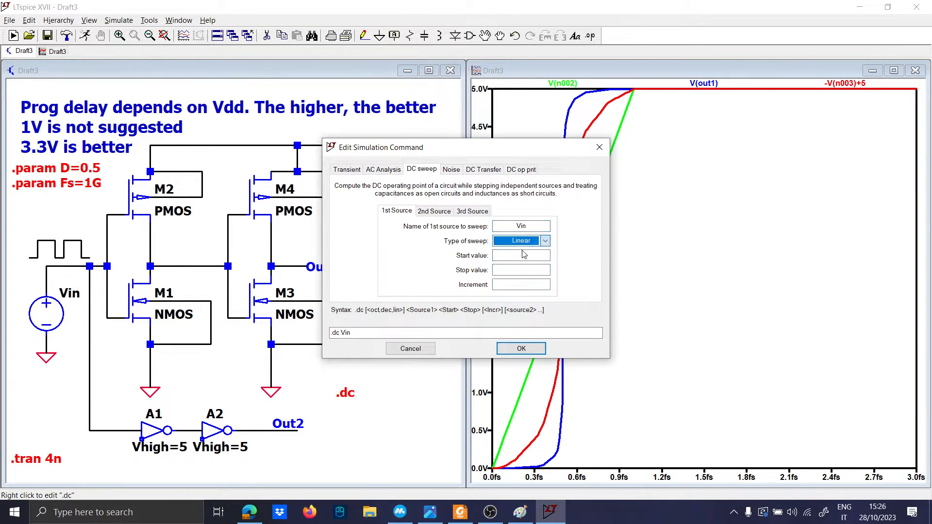
{"action": "left_click", "coordinate": [521, 255]}
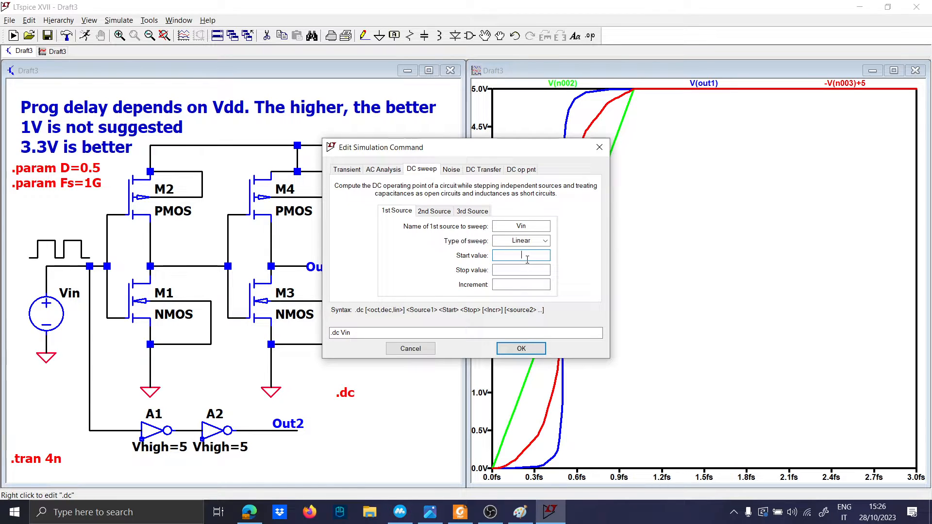
{"action": "type", "text": "0"}
{"action": "left_click", "coordinate": [526, 268]}
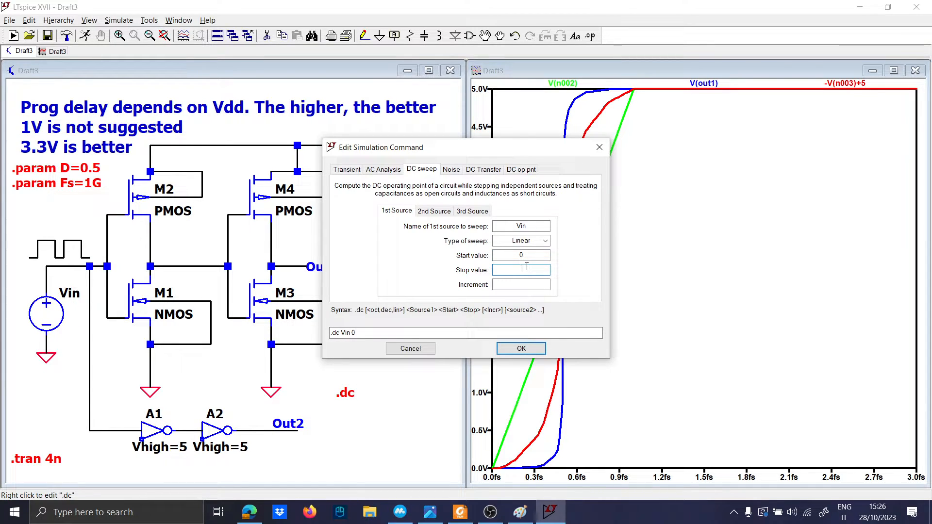
{"action": "type", "text": "5"}
{"action": "left_click", "coordinate": [527, 284]}
{"action": "type", "text": "0.1"}
{"action": "key", "text": "Return"}
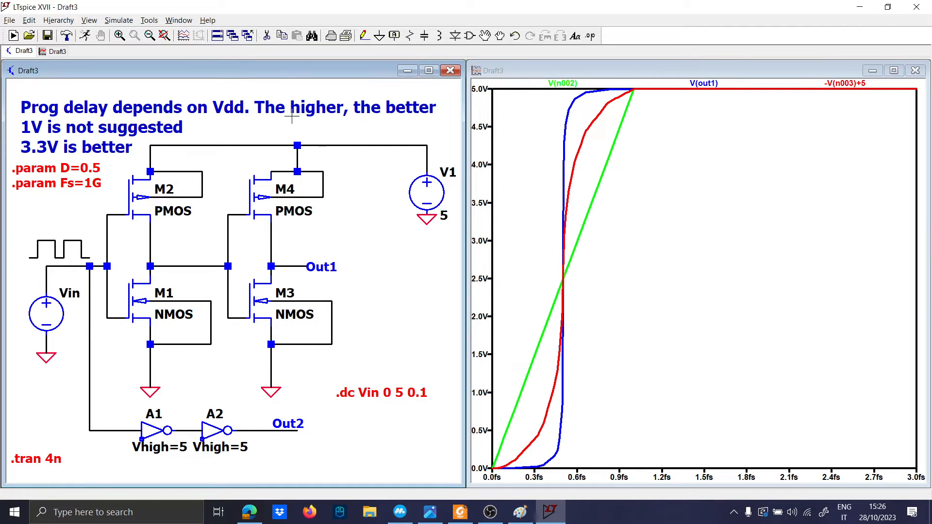
Step: Run the simulation using the DC sweep analysis
{"action": "left_click", "coordinate": [88, 41]}
{"action": "left_click", "coordinate": [384, 241]}
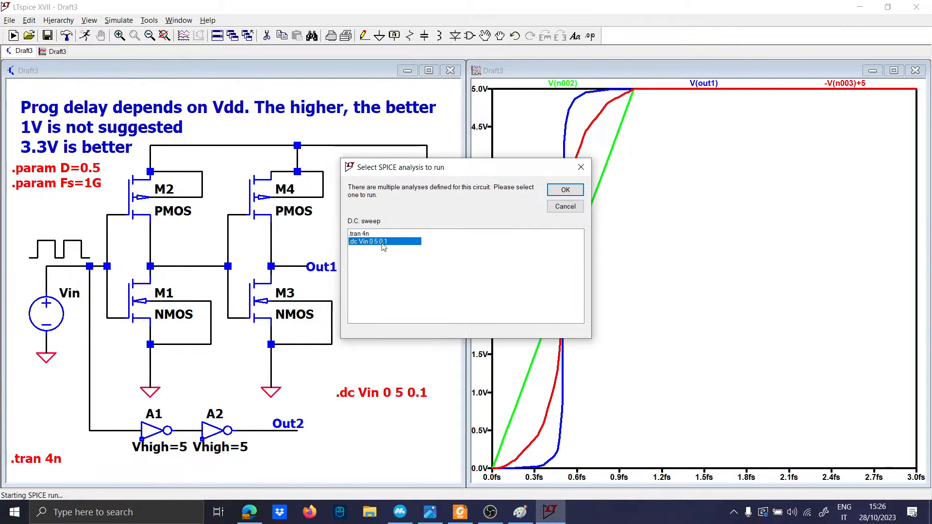
{"action": "left_click", "coordinate": [568, 190]}
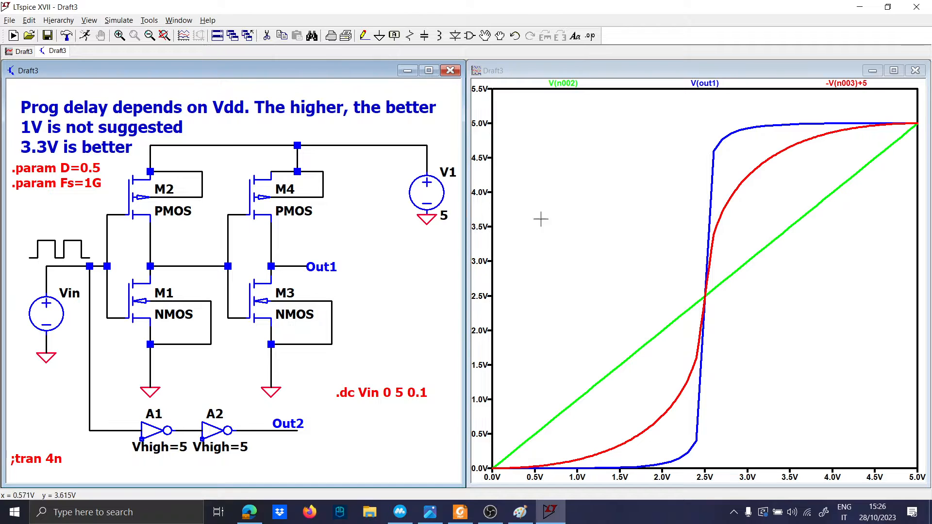
Step: Plot Out1, the input voltage and the supply voltage
{"action": "left_click", "coordinate": [302, 265]}
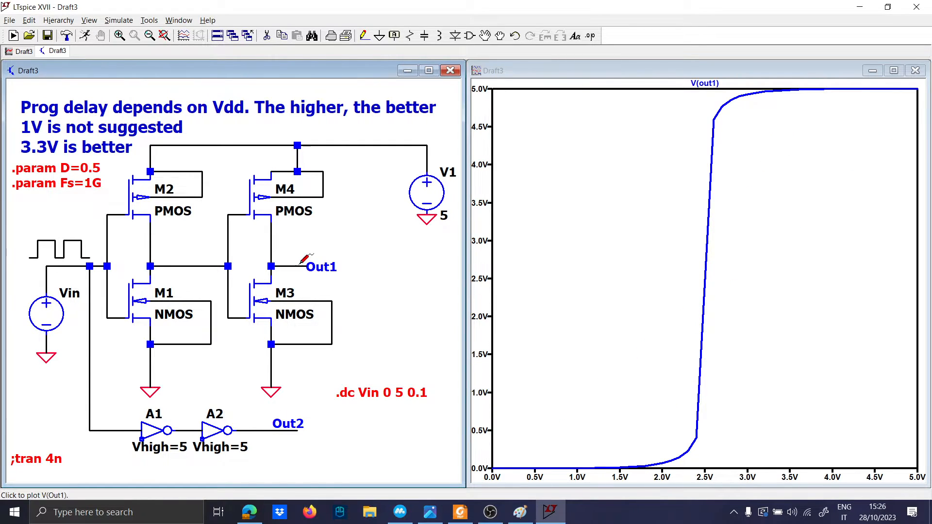
{"action": "left_click", "coordinate": [47, 266]}
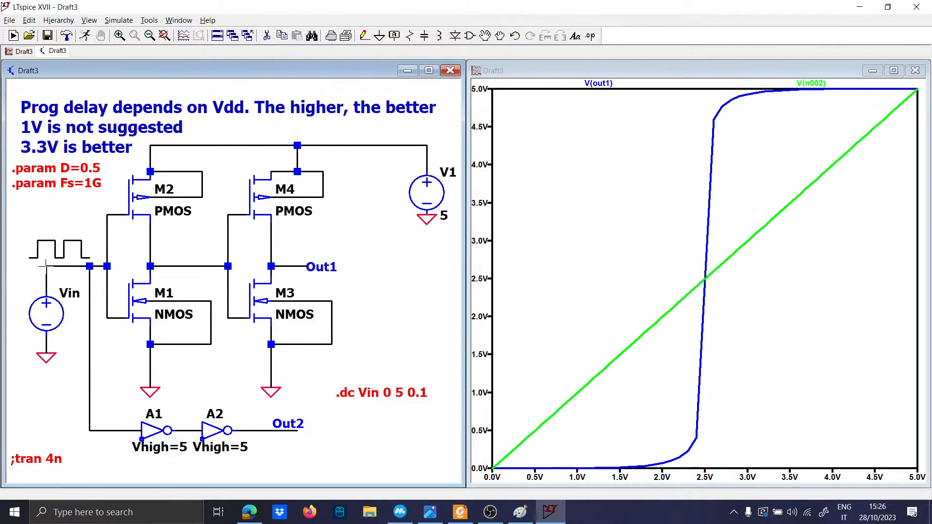
{"action": "left_click", "coordinate": [414, 144]}
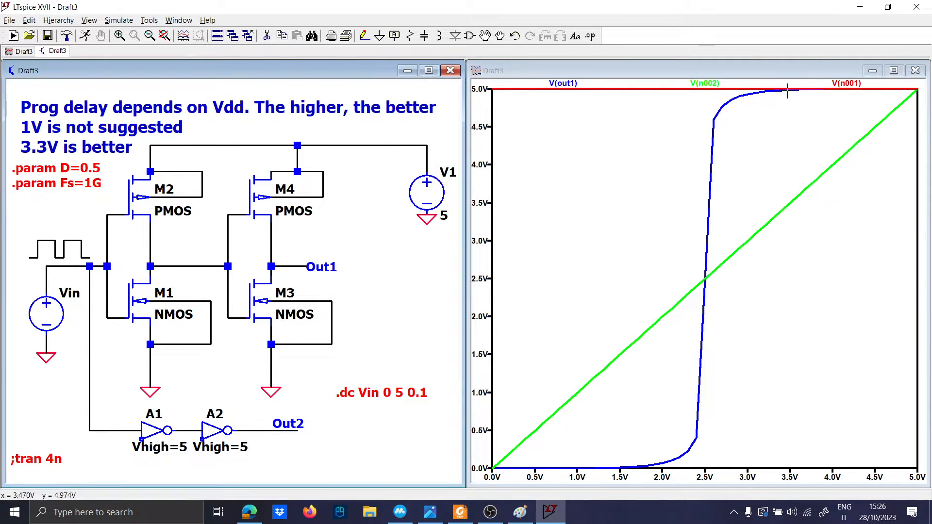
Step: Draw a short wire stub off the supply line and label the net Vdd
{"action": "key", "text": "F3"}
{"action": "left_click", "coordinate": [349, 145]}
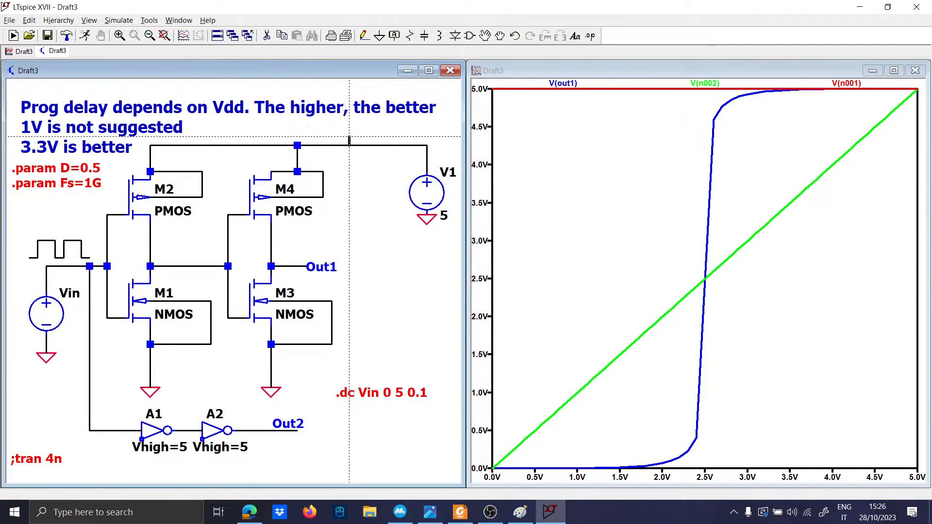
{"action": "left_click", "coordinate": [350, 128]}
{"action": "key", "text": "F4"}
{"action": "key", "text": "Caps_Lock"}
{"action": "type", "text": "V"}
{"action": "key", "text": "Caps_Lock"}
{"action": "type", "text": "dd"}
{"action": "key", "text": "Return"}
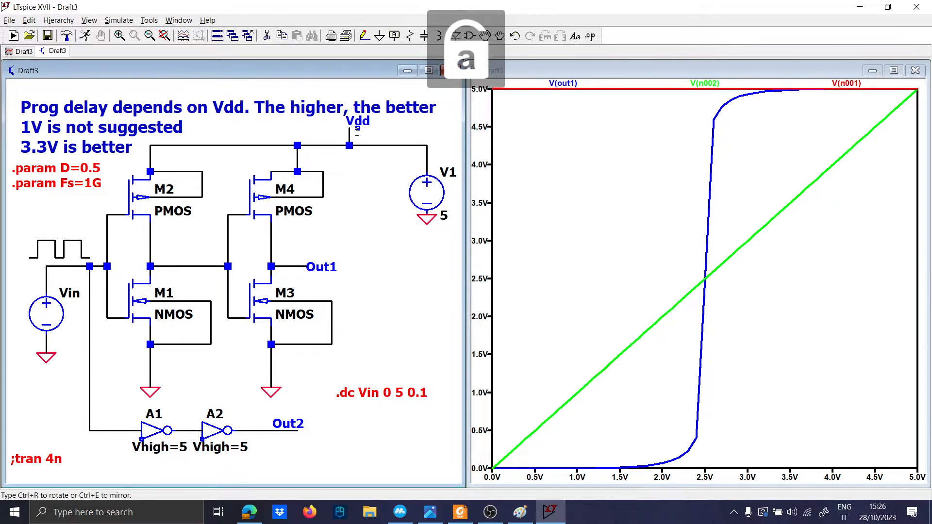
{"action": "left_click", "coordinate": [350, 129]}
Step: Rerun, plot Vdd, Out1 and the input sweep, and change the Vdd trace to V(vdd)/2
{"action": "left_click", "coordinate": [14, 35]}
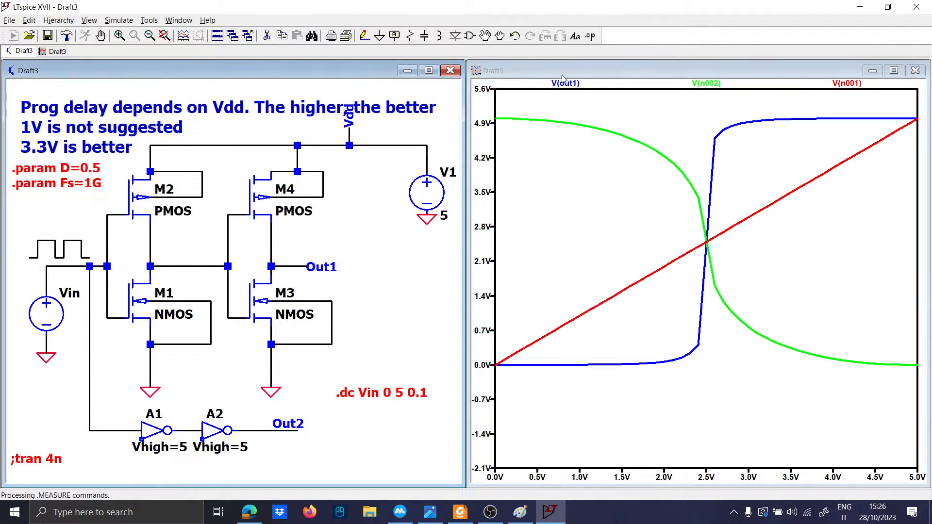
{"action": "left_click", "coordinate": [349, 123]}
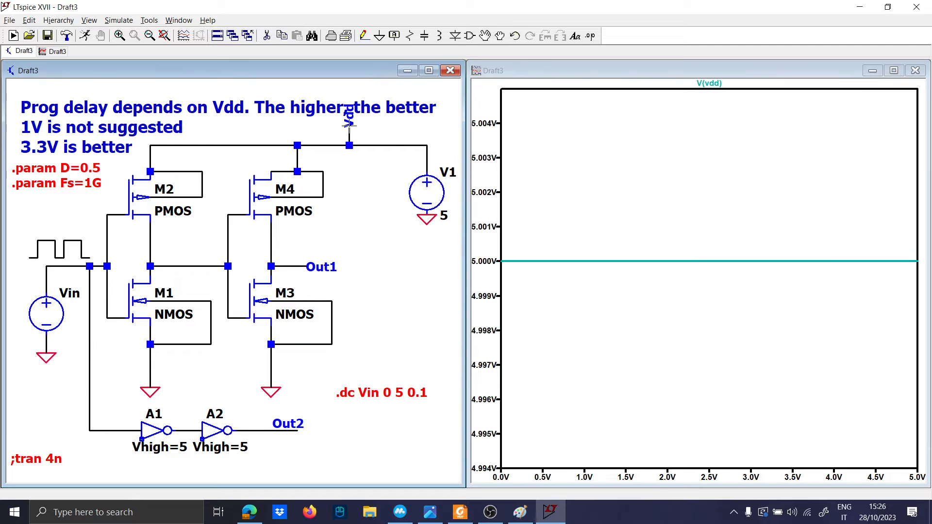
{"action": "left_click", "coordinate": [296, 267]}
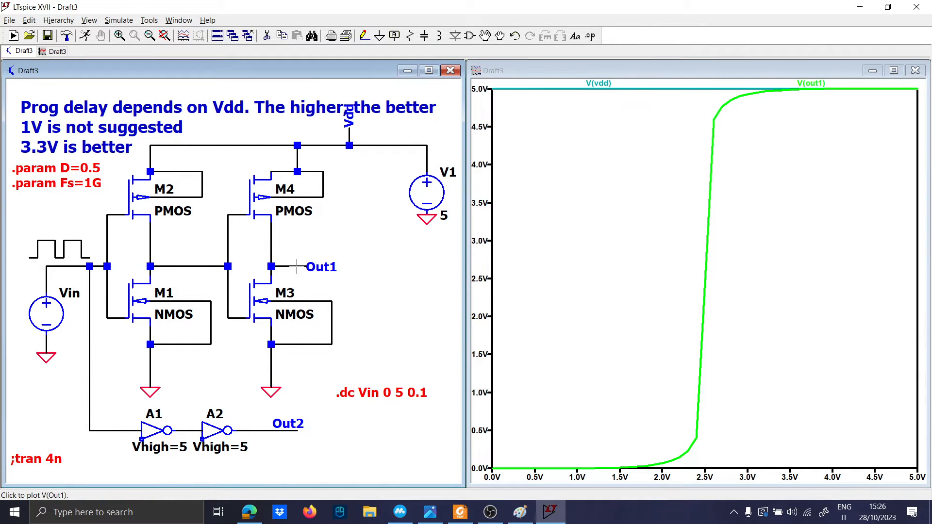
{"action": "left_click", "coordinate": [72, 265]}
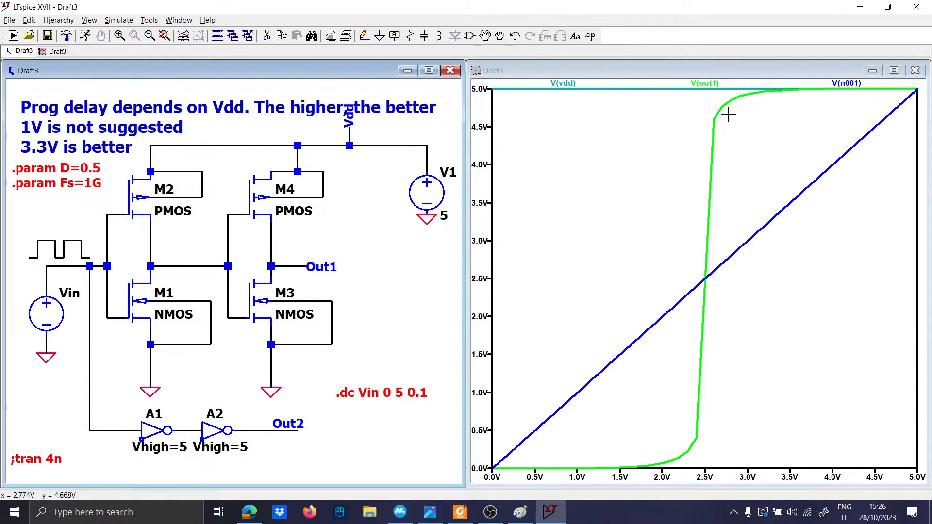
{"action": "right_click", "coordinate": [568, 83]}
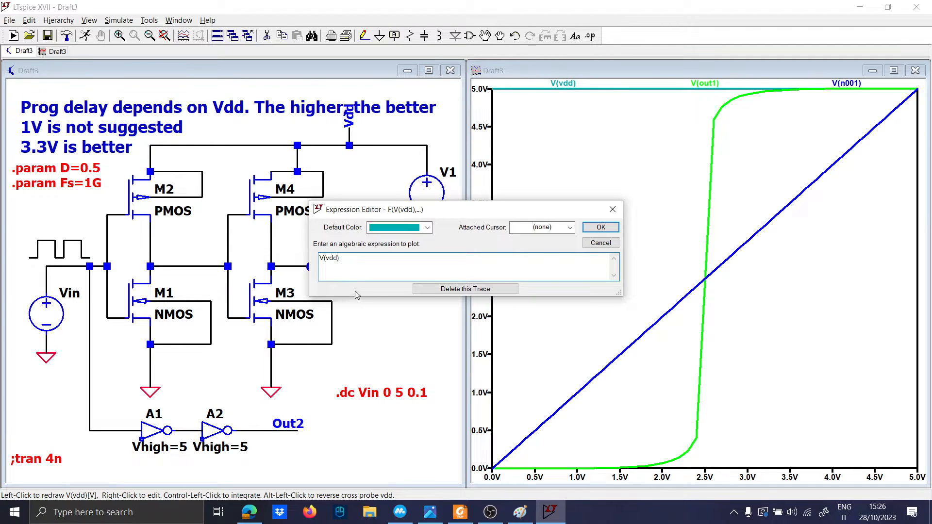
{"action": "type", "text": "/2"}
{"action": "key", "text": "Return"}
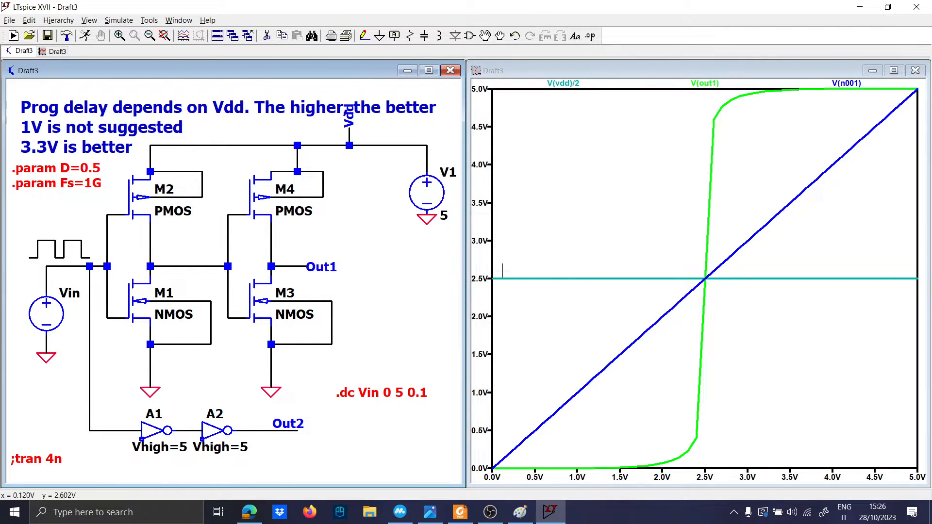
{"action": "left_click_drag", "start_coordinate": [686, 266], "coordinate": [727, 291]}
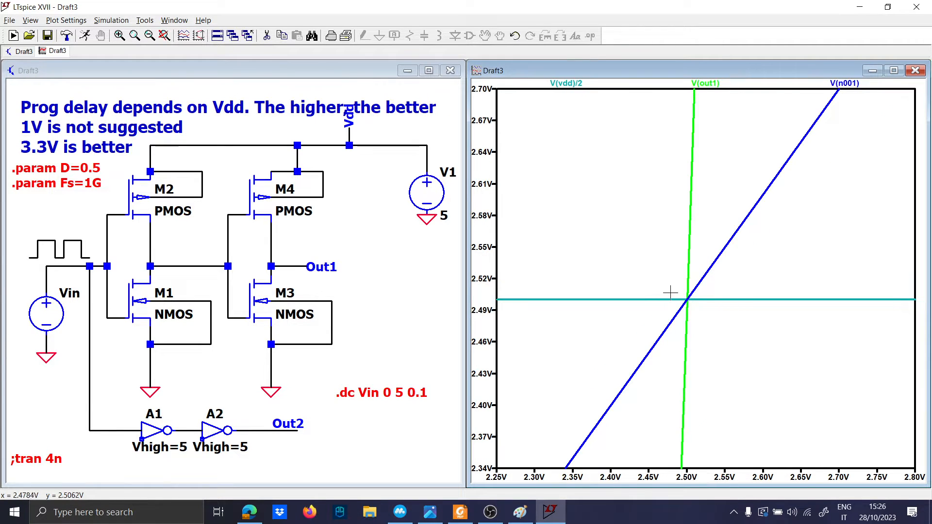
{"action": "left_click_drag", "start_coordinate": [670, 291], "coordinate": [707, 313]}
{"action": "left_click_drag", "start_coordinate": [677, 245], "coordinate": [714, 275]}
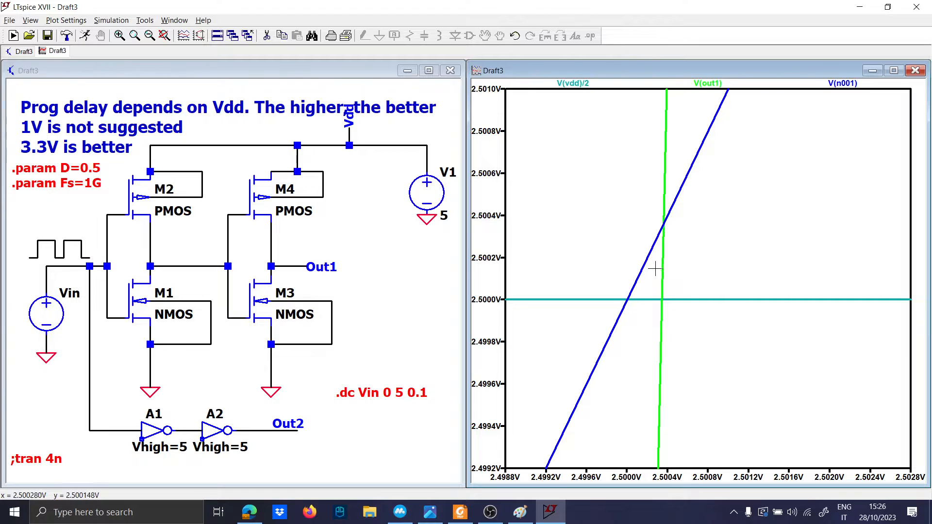
{"action": "left_click_drag", "start_coordinate": [617, 204], "coordinate": [708, 320]}
{"action": "right_click", "coordinate": [674, 287]}
{"action": "left_click", "coordinate": [687, 291]}
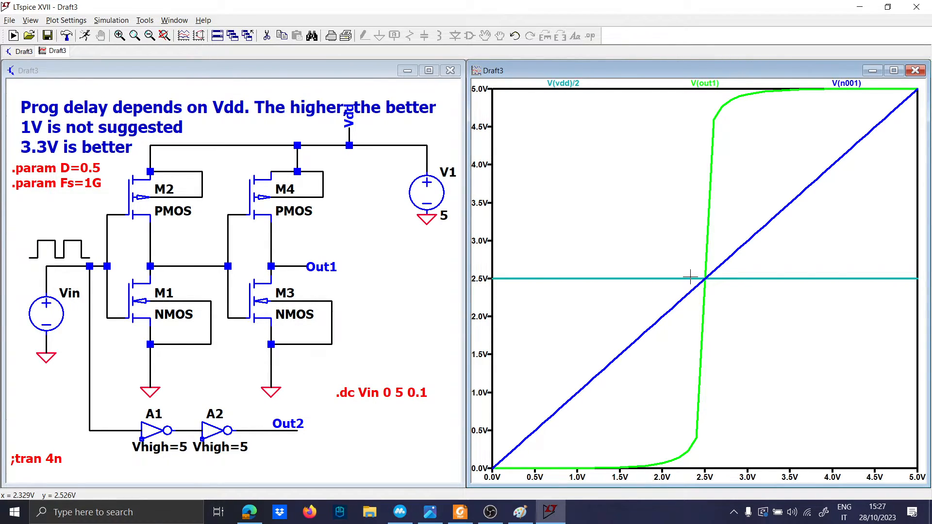
{"action": "left_click", "coordinate": [318, 438]}
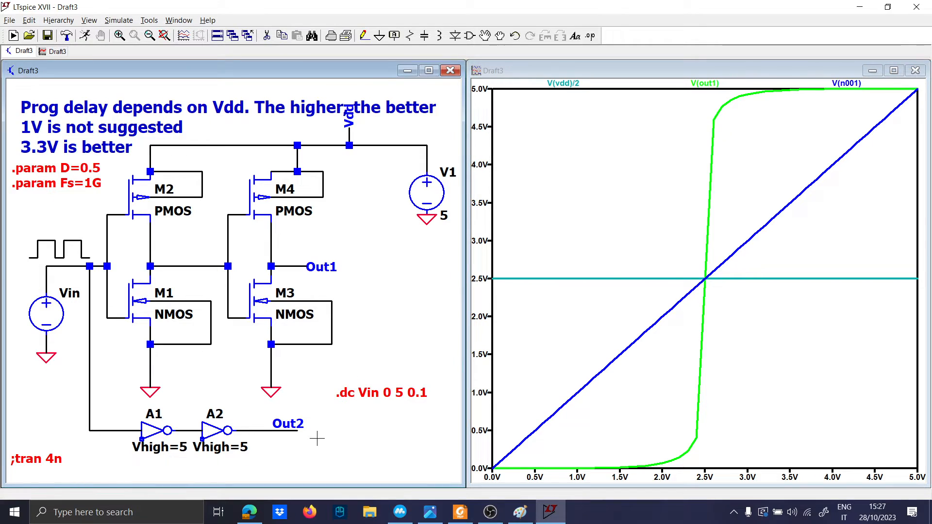
{"action": "left_click", "coordinate": [296, 425]}
{"action": "left_click_drag", "start_coordinate": [687, 267], "coordinate": [741, 292]}
{"action": "right_click", "coordinate": [595, 240]}
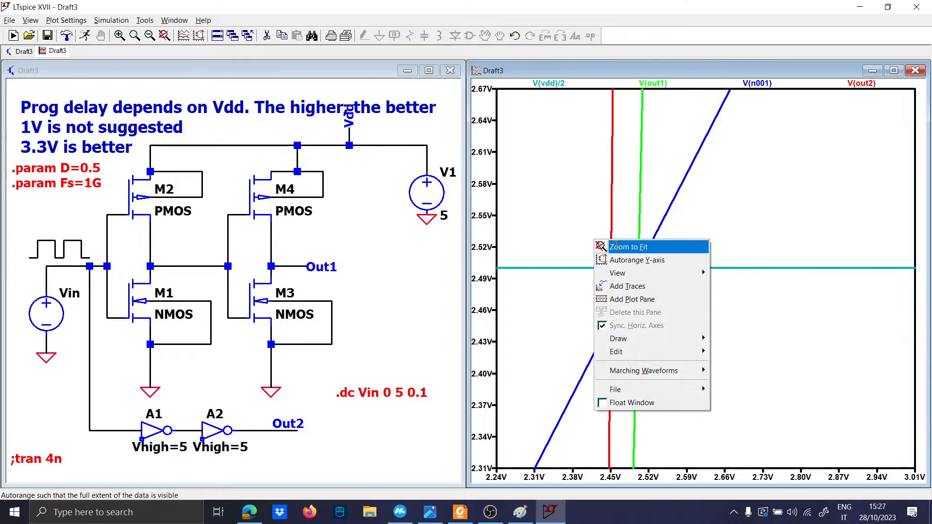
{"action": "left_click", "coordinate": [616, 246]}
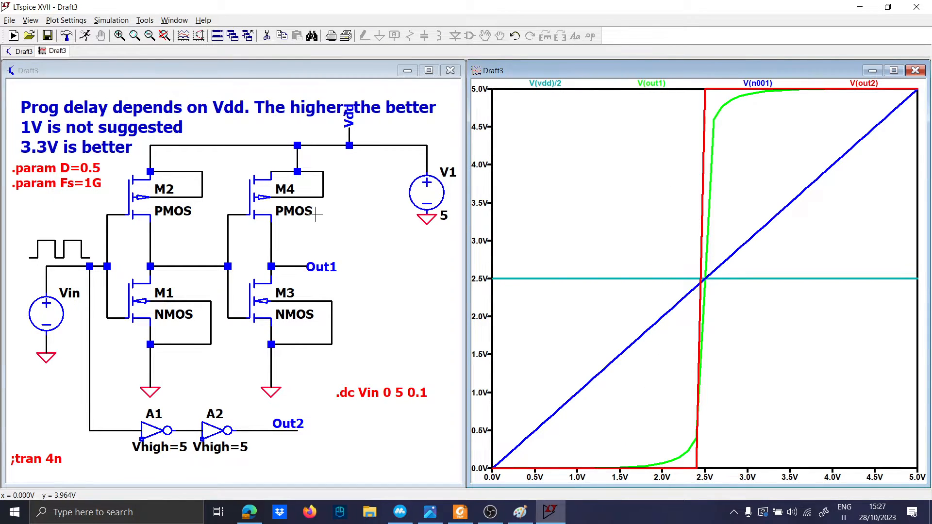
{"action": "right_click", "coordinate": [856, 85]}
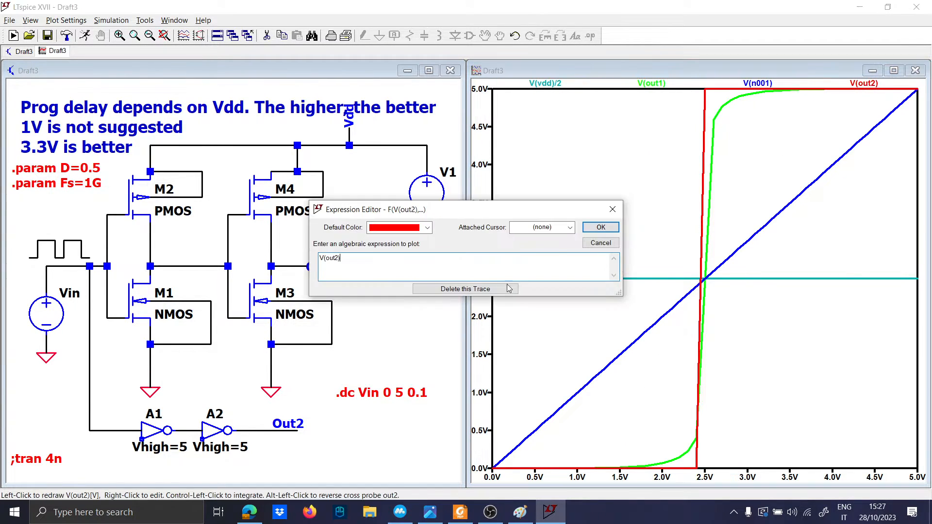
{"action": "left_click", "coordinate": [509, 289]}
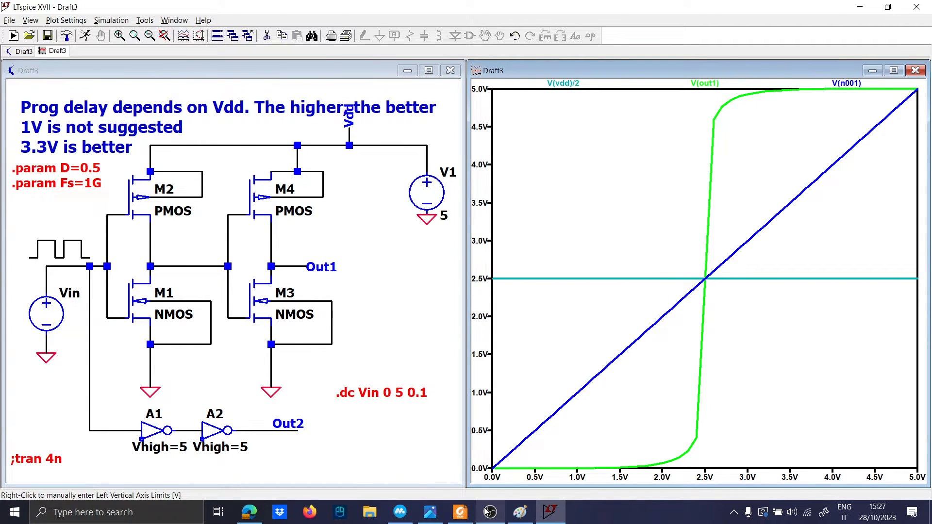
{"action": "mouse_move", "coordinate": [490, 511]}
{"action": "mouse_move", "coordinate": [478, 485]}
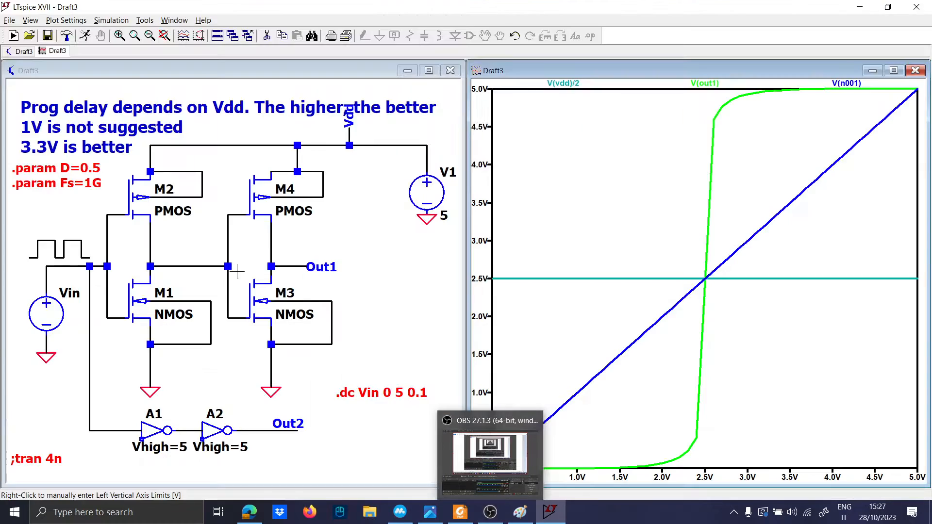
{"action": "left_click", "coordinate": [364, 338]}
{"action": "left_click_drag", "start_coordinate": [364, 338], "coordinate": [391, 255]}
Step: Maximize the schematic and Save As 'LogicGateInverter'
{"action": "left_click", "coordinate": [429, 70]}
{"action": "scroll", "coordinate": [449, 271], "scroll_direction": "down", "scroll_amount": 2}
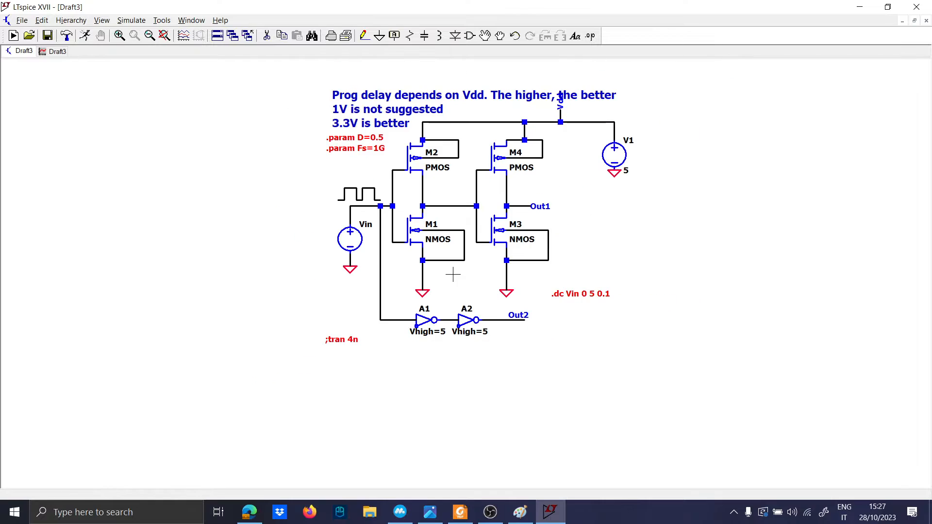
{"action": "scroll", "coordinate": [450, 271], "scroll_direction": "up", "scroll_amount": 3}
{"action": "left_click", "coordinate": [22, 20]}
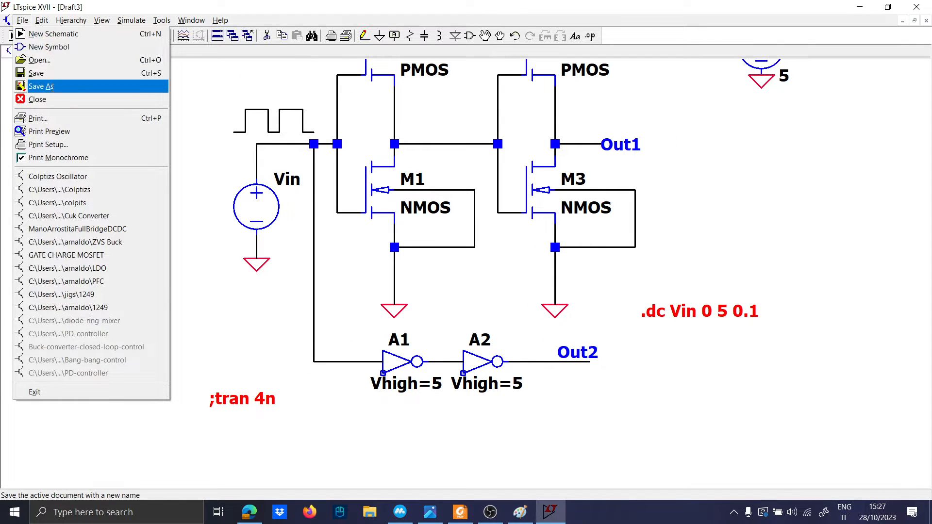
{"action": "left_click", "coordinate": [34, 86]}
{"action": "scroll", "coordinate": [621, 271], "scroll_direction": "down", "scroll_amount": 3}
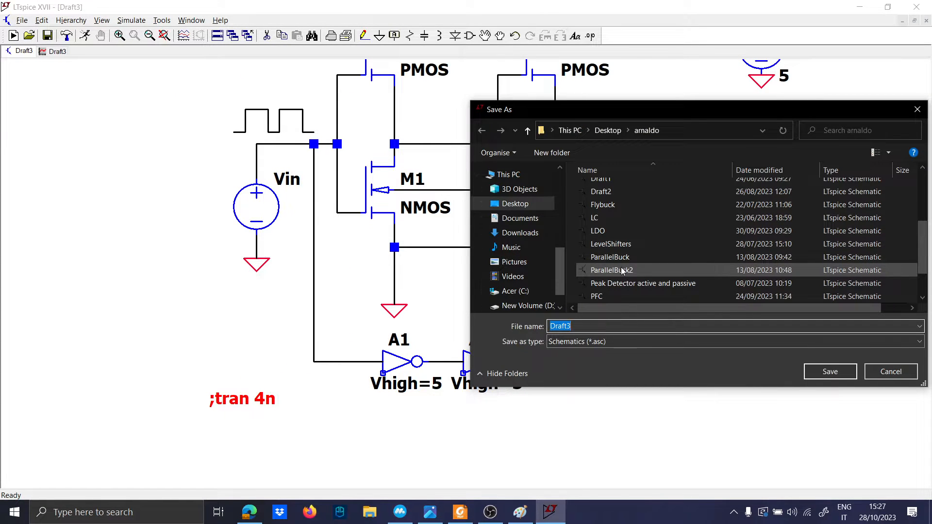
{"action": "key", "text": "Caps_Lock"}
{"action": "type", "text": "L"}
{"action": "key", "text": "Caps_Lock"}
{"action": "type", "text": "ogic"}
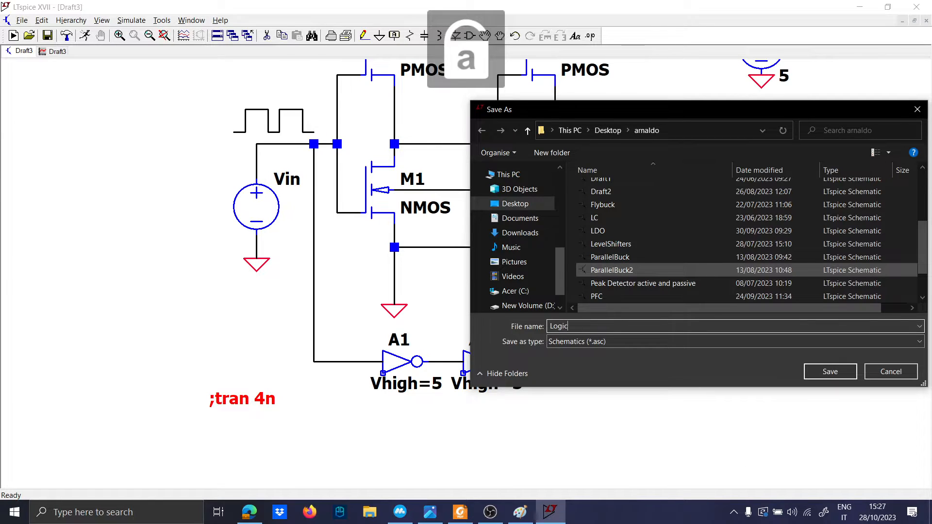
{"action": "type", "text": "G"}
{"action": "type", "text": "erter"}
{"action": "key", "text": "Return"}
{"action": "left_click_drag", "start_coordinate": [594, 311], "coordinate": [488, 332]}
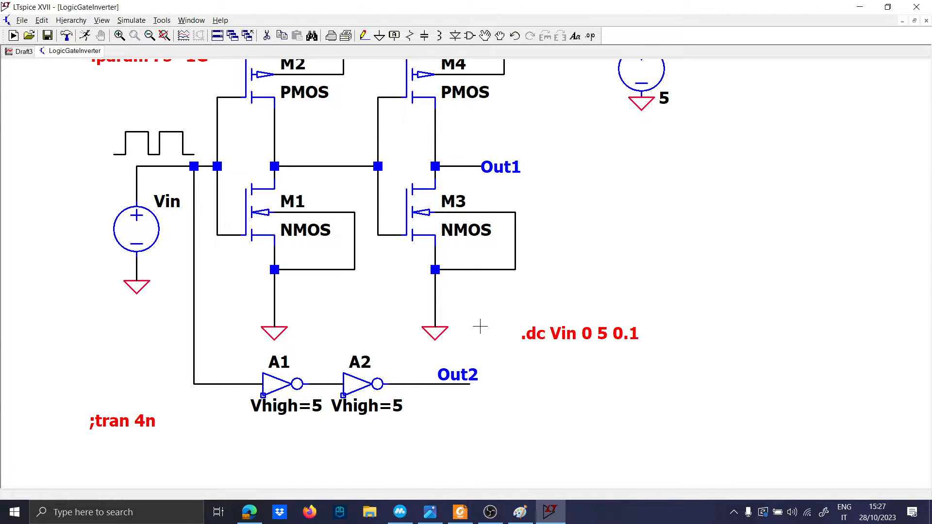
Step: In the InverterMicro drawing, handwrite green L, W and √10 down the blank area
{"action": "left_click", "coordinate": [530, 511]}
{"action": "scroll", "coordinate": [135, 230], "scroll_direction": "down", "scroll_amount": 10}
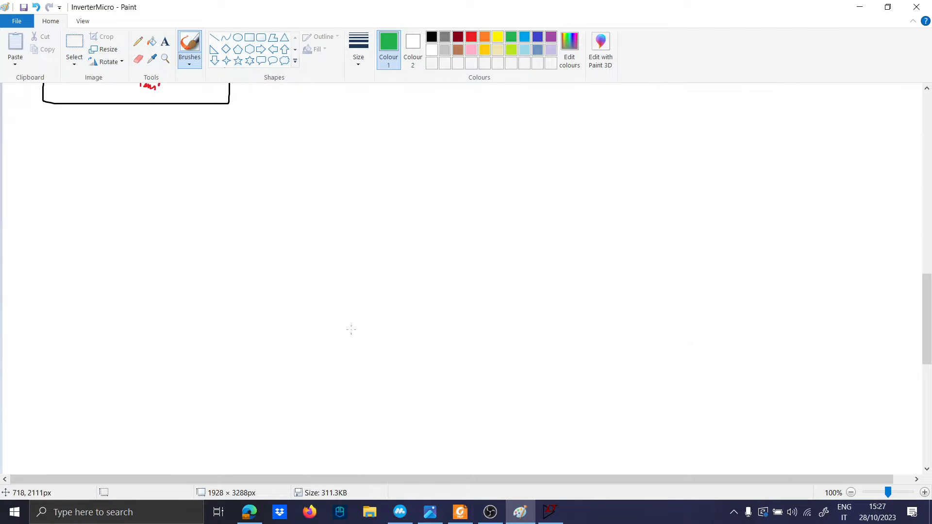
{"action": "mouse_move", "coordinate": [121, 168]}
{"action": "left_mouse_down"}
{"action": "mouse_move", "coordinate": [109, 241]}
{"action": "mouse_move", "coordinate": [151, 240]}
{"action": "left_mouse_up"}
{"action": "left_click_drag", "start_coordinate": [106, 272], "coordinate": [199, 290]}
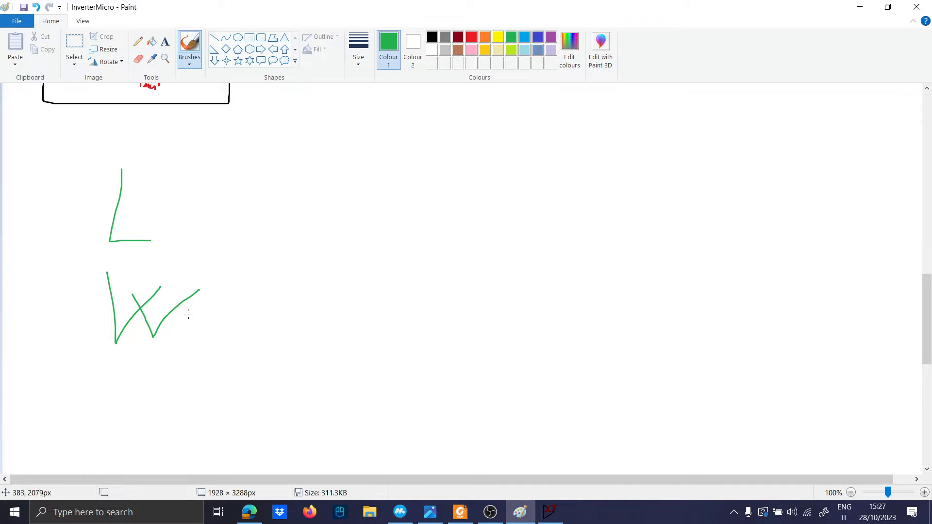
{"action": "mouse_move", "coordinate": [96, 396]}
{"action": "left_mouse_down"}
{"action": "mouse_move", "coordinate": [104, 428]}
{"action": "mouse_move", "coordinate": [140, 358]}
{"action": "left_mouse_up"}
{"action": "left_click_drag", "start_coordinate": [163, 397], "coordinate": [163, 414]}
{"action": "left_click_drag", "start_coordinate": [139, 380], "coordinate": [184, 383]}
{"action": "left_click_drag", "start_coordinate": [192, 384], "coordinate": [189, 386]}
Step: Handwrite KP below in green and circle it
{"action": "scroll", "coordinate": [189, 387], "scroll_direction": "down", "scroll_amount": 3}
{"action": "mouse_move", "coordinate": [140, 274]}
{"action": "left_mouse_down"}
{"action": "mouse_move", "coordinate": [169, 292]}
{"action": "mouse_move", "coordinate": [190, 273]}
{"action": "left_mouse_up"}
{"action": "left_click_drag", "start_coordinate": [147, 309], "coordinate": [161, 347]}
{"action": "left_click_drag", "start_coordinate": [189, 313], "coordinate": [204, 308]}
{"action": "mouse_move", "coordinate": [202, 387]}
{"action": "left_mouse_down"}
{"action": "mouse_move", "coordinate": [127, 280]}
{"action": "mouse_move", "coordinate": [201, 363]}
{"action": "left_mouse_up"}
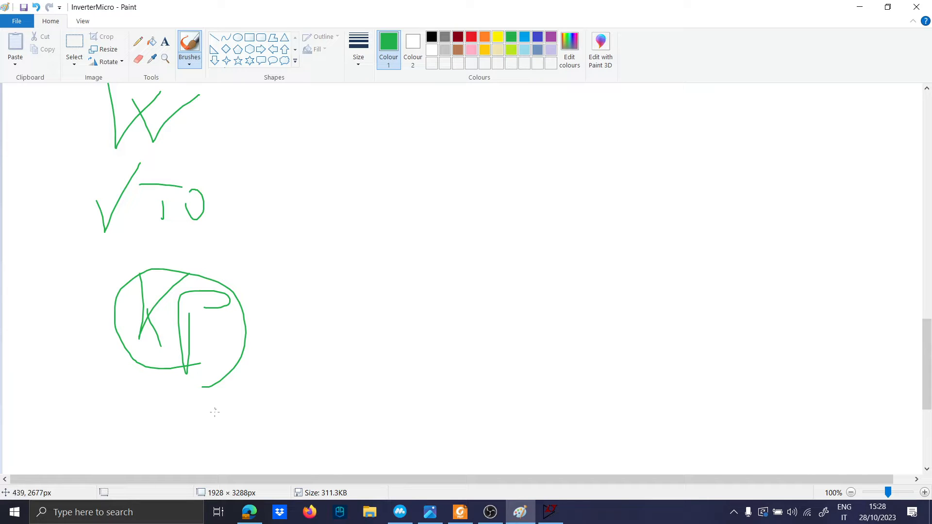
Step: In black, write '= μ·Cox' after KP and circle the Cox term
{"action": "left_click", "coordinate": [434, 37]}
{"action": "left_click_drag", "start_coordinate": [260, 334], "coordinate": [291, 333]}
{"action": "left_click_drag", "start_coordinate": [268, 319], "coordinate": [286, 320]}
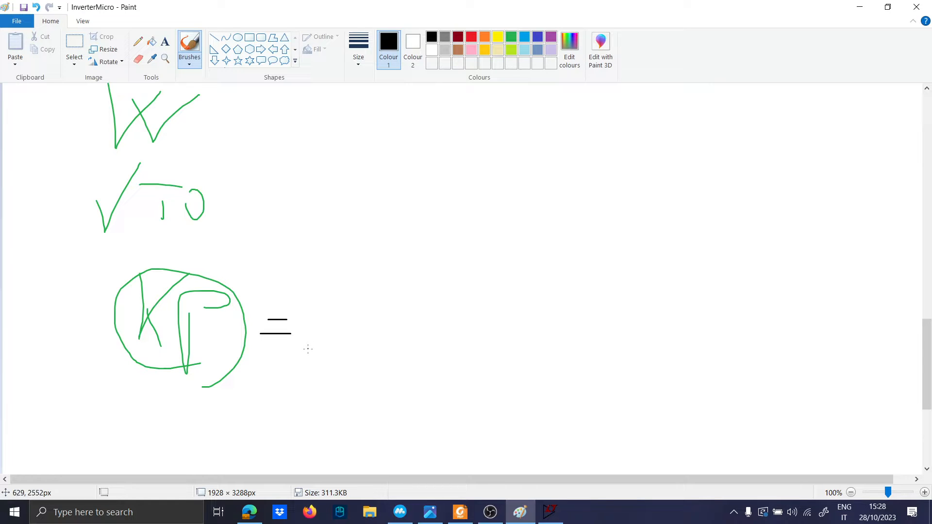
{"action": "mouse_move", "coordinate": [303, 375]}
{"action": "left_mouse_down"}
{"action": "mouse_move", "coordinate": [338, 322]}
{"action": "mouse_move", "coordinate": [350, 333]}
{"action": "left_mouse_up"}
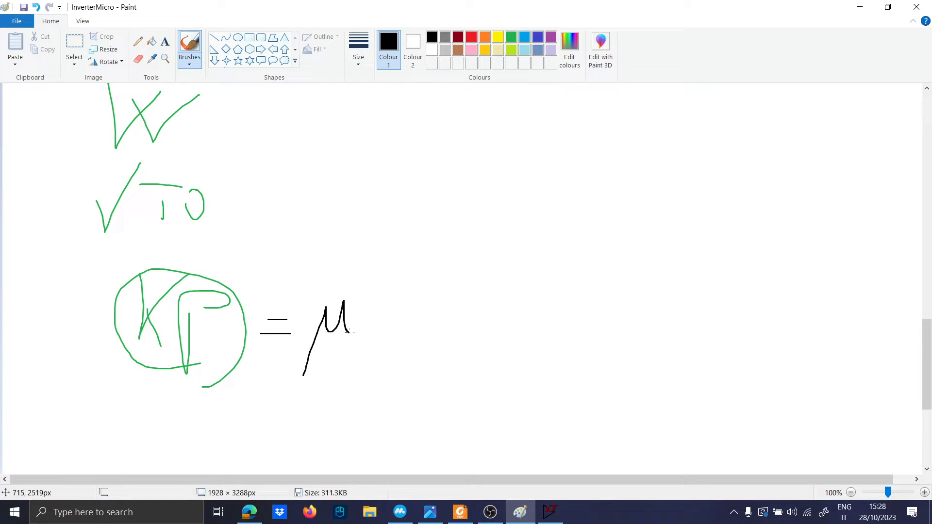
{"action": "left_click", "coordinate": [373, 322]}
{"action": "mouse_move", "coordinate": [430, 294]}
{"action": "left_mouse_down"}
{"action": "mouse_move", "coordinate": [416, 290]}
{"action": "mouse_move", "coordinate": [408, 320]}
{"action": "mouse_move", "coordinate": [443, 335]}
{"action": "left_mouse_up"}
{"action": "left_click_drag", "start_coordinate": [441, 321], "coordinate": [431, 335]}
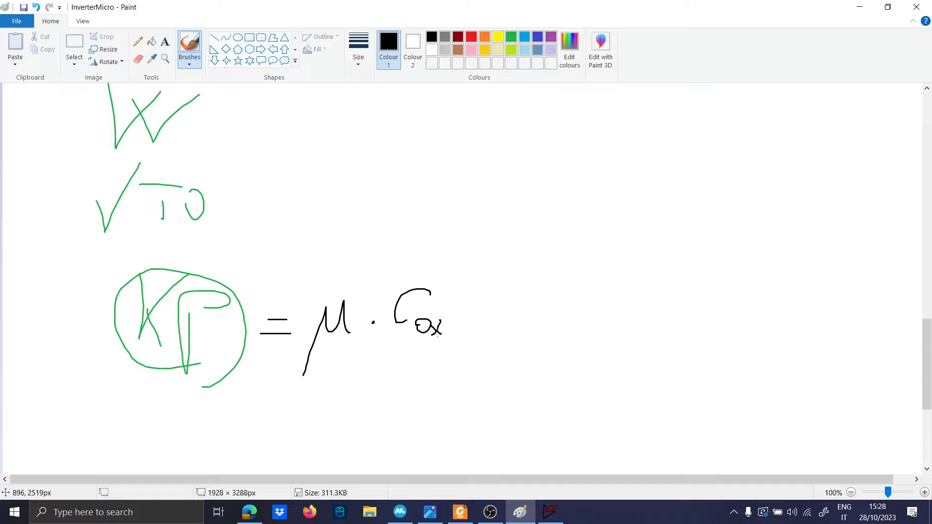
{"action": "mouse_move", "coordinate": [436, 276]}
{"action": "left_mouse_down"}
{"action": "mouse_move", "coordinate": [375, 298]}
{"action": "mouse_move", "coordinate": [454, 335]}
{"action": "mouse_move", "coordinate": [410, 270]}
{"action": "left_mouse_up"}
Step: Draw a curved arrow from KP to a handwritten '(20μ) A/V²'
{"action": "scroll", "coordinate": [343, 316], "scroll_direction": "down", "scroll_amount": 2}
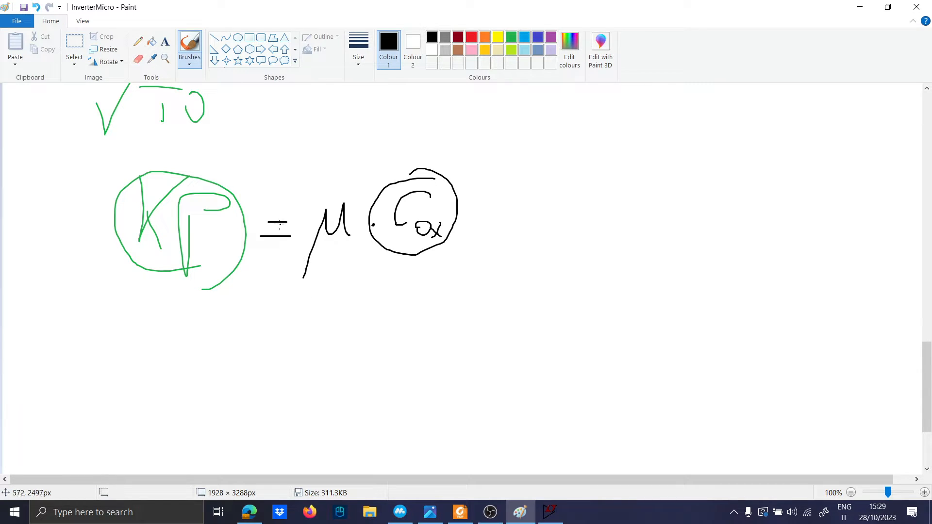
{"action": "scroll", "coordinate": [286, 322], "scroll_direction": "up", "scroll_amount": 2}
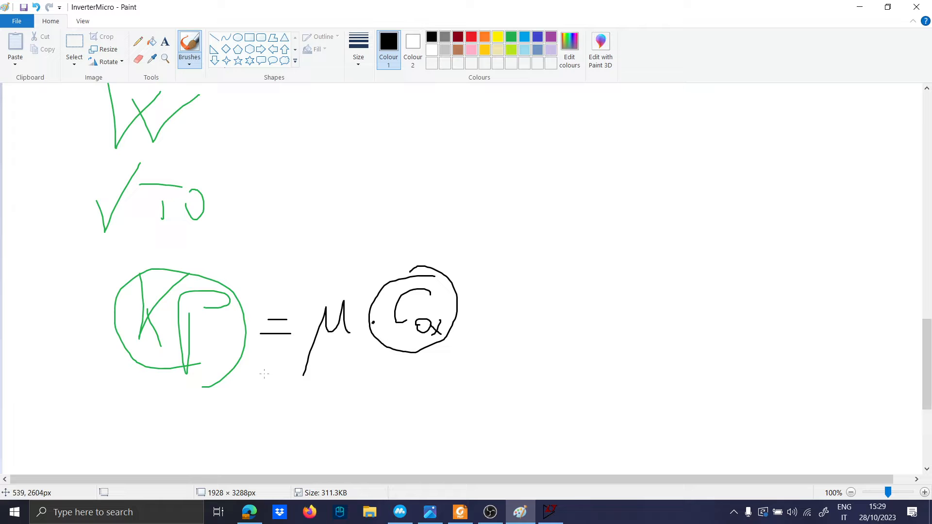
{"action": "mouse_move", "coordinate": [243, 369]}
{"action": "left_mouse_down"}
{"action": "mouse_move", "coordinate": [346, 408]}
{"action": "mouse_move", "coordinate": [330, 414]}
{"action": "left_mouse_up"}
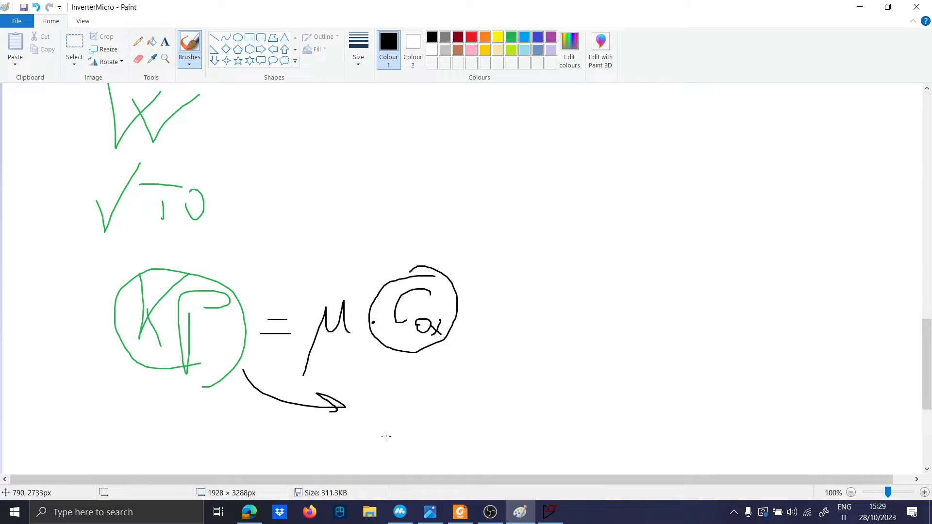
{"action": "mouse_move", "coordinate": [365, 390]}
{"action": "left_mouse_down"}
{"action": "mouse_move", "coordinate": [384, 422]}
{"action": "mouse_move", "coordinate": [424, 416]}
{"action": "left_mouse_up"}
{"action": "left_click_drag", "start_coordinate": [371, 373], "coordinate": [361, 432]}
{"action": "mouse_move", "coordinate": [435, 382]}
{"action": "left_mouse_down"}
{"action": "mouse_move", "coordinate": [447, 446]}
{"action": "mouse_move", "coordinate": [493, 382]}
{"action": "mouse_move", "coordinate": [503, 429]}
{"action": "left_mouse_up"}
{"action": "mouse_move", "coordinate": [486, 413]}
{"action": "left_mouse_down"}
{"action": "mouse_move", "coordinate": [506, 410]}
{"action": "mouse_move", "coordinate": [528, 439]}
{"action": "left_mouse_up"}
{"action": "left_click_drag", "start_coordinate": [540, 393], "coordinate": [579, 402]}
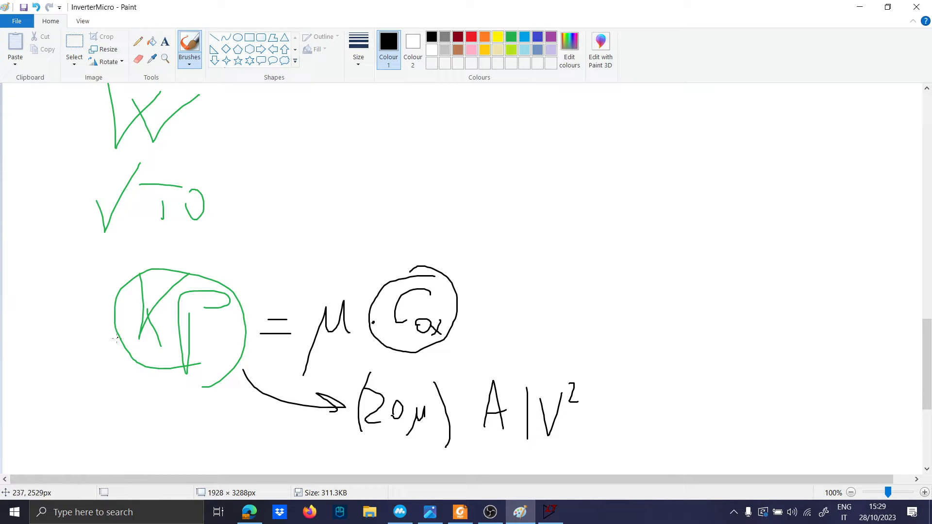
Step: Loop VT0, arrow it to a handwritten note, and write Del on the right
{"action": "mouse_move", "coordinate": [127, 276]}
{"action": "left_mouse_down"}
{"action": "mouse_move", "coordinate": [36, 277]}
{"action": "mouse_move", "coordinate": [128, 179]}
{"action": "mouse_move", "coordinate": [110, 244]}
{"action": "left_mouse_up"}
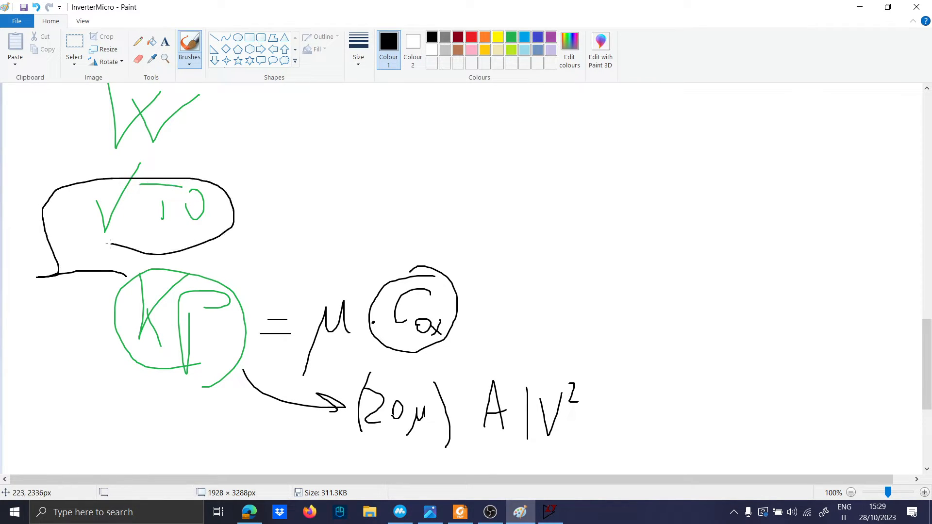
{"action": "mouse_move", "coordinate": [215, 212]}
{"action": "left_mouse_down"}
{"action": "mouse_move", "coordinate": [288, 214]}
{"action": "mouse_move", "coordinate": [280, 223]}
{"action": "left_mouse_up"}
{"action": "mouse_move", "coordinate": [325, 188]}
{"action": "left_mouse_down"}
{"action": "mouse_move", "coordinate": [339, 218]}
{"action": "mouse_move", "coordinate": [381, 211]}
{"action": "mouse_move", "coordinate": [412, 221]}
{"action": "left_mouse_up"}
{"action": "left_click_drag", "start_coordinate": [409, 191], "coordinate": [427, 220]}
{"action": "mouse_move", "coordinate": [434, 194]}
{"action": "left_mouse_down"}
{"action": "mouse_move", "coordinate": [436, 220]}
{"action": "mouse_move", "coordinate": [457, 218]}
{"action": "mouse_move", "coordinate": [457, 204]}
{"action": "left_mouse_up"}
{"action": "mouse_move", "coordinate": [479, 209]}
{"action": "left_mouse_down"}
{"action": "mouse_move", "coordinate": [530, 210]}
{"action": "mouse_move", "coordinate": [536, 184]}
{"action": "left_mouse_up"}
{"action": "left_click_drag", "start_coordinate": [540, 181], "coordinate": [540, 219]}
{"action": "mouse_move", "coordinate": [541, 200]}
{"action": "left_mouse_down"}
{"action": "mouse_move", "coordinate": [554, 199]}
{"action": "mouse_move", "coordinate": [562, 215]}
{"action": "mouse_move", "coordinate": [610, 177]}
{"action": "left_mouse_up"}
{"action": "mouse_move", "coordinate": [627, 198]}
{"action": "left_mouse_down"}
{"action": "mouse_move", "coordinate": [616, 207]}
{"action": "mouse_move", "coordinate": [629, 203]}
{"action": "left_mouse_up"}
{"action": "mouse_move", "coordinate": [639, 190]}
{"action": "left_mouse_down"}
{"action": "mouse_move", "coordinate": [639, 208]}
{"action": "mouse_move", "coordinate": [649, 202]}
{"action": "left_mouse_up"}
{"action": "mouse_move", "coordinate": [723, 129]}
{"action": "left_mouse_down"}
{"action": "mouse_move", "coordinate": [723, 154]}
{"action": "mouse_move", "coordinate": [780, 175]}
{"action": "mouse_move", "coordinate": [740, 195]}
{"action": "left_mouse_up"}
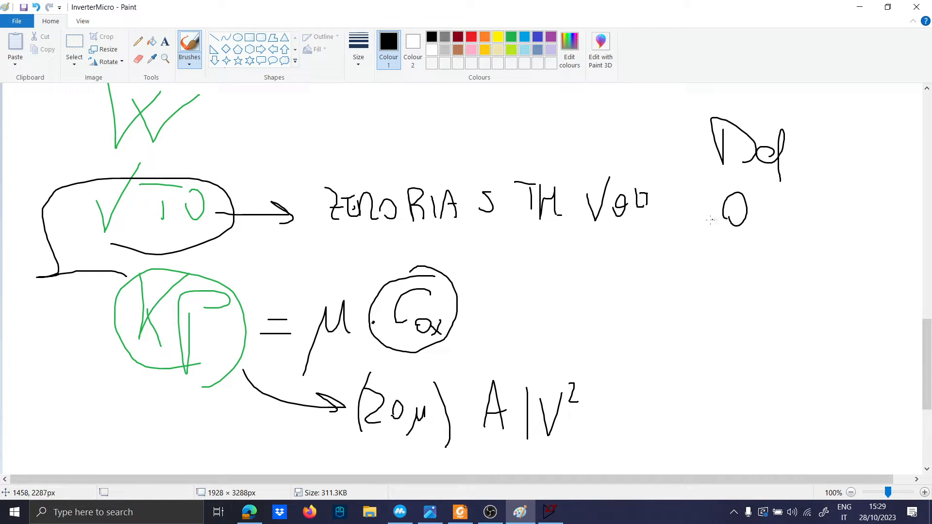
Step: Return to the LogicGateInverter schematic in LTspice
{"action": "scroll", "coordinate": [697, 224], "scroll_direction": "up", "scroll_amount": 6}
{"action": "scroll", "coordinate": [664, 225], "scroll_direction": "down", "scroll_amount": 2}
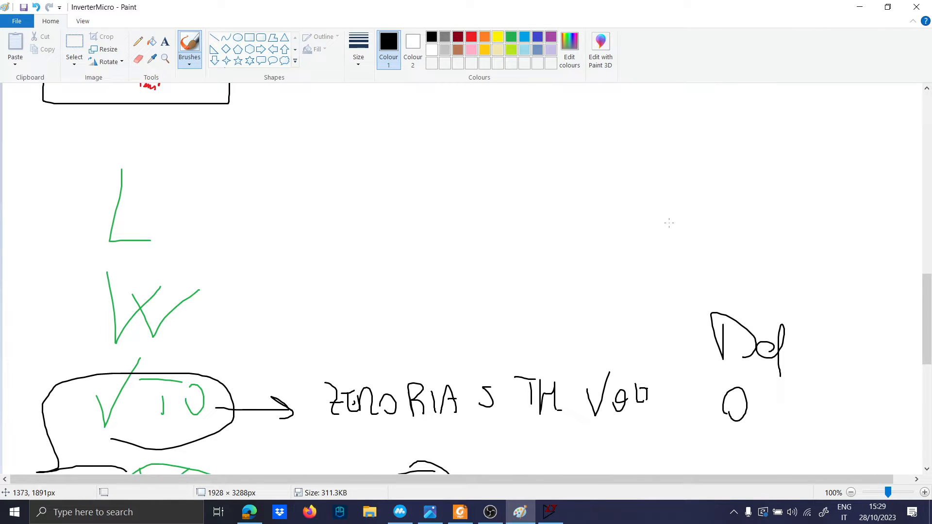
{"action": "left_click", "coordinate": [551, 512]}
Step: Pan the schematic and begin a SPICE directive reading '.model nmos1 nmos(W='
{"action": "left_click_drag", "start_coordinate": [252, 423], "coordinate": [229, 389]}
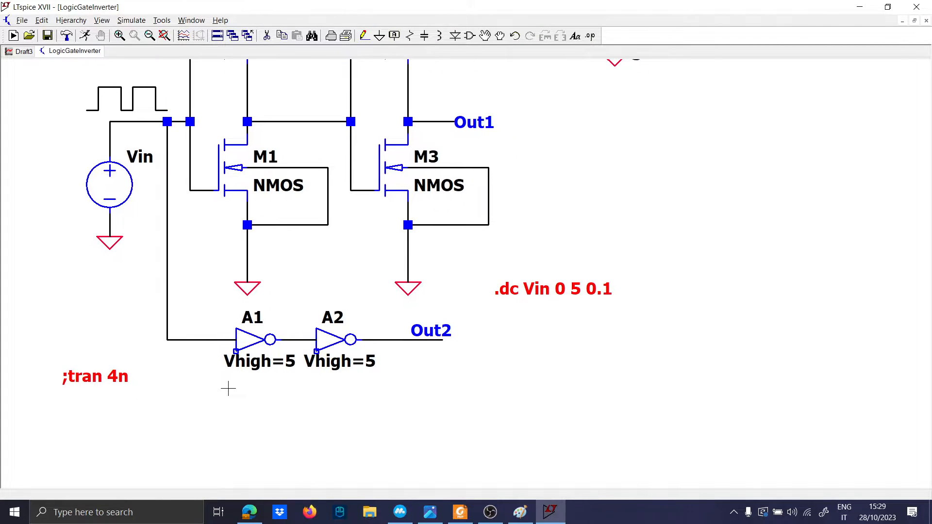
{"action": "type", "text": "s"}
{"action": "type", "text": ".model "}
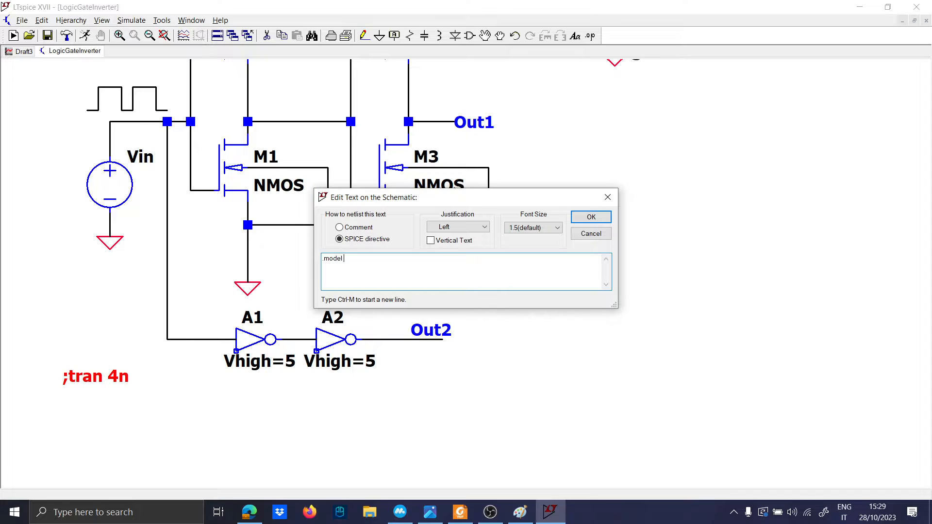
{"action": "type", "text": "nmos1 nmos("}
{"action": "key", "text": "Caps_Lock"}
{"action": "type", "text": "W"}
{"action": "key", "text": "Caps_Lock"}
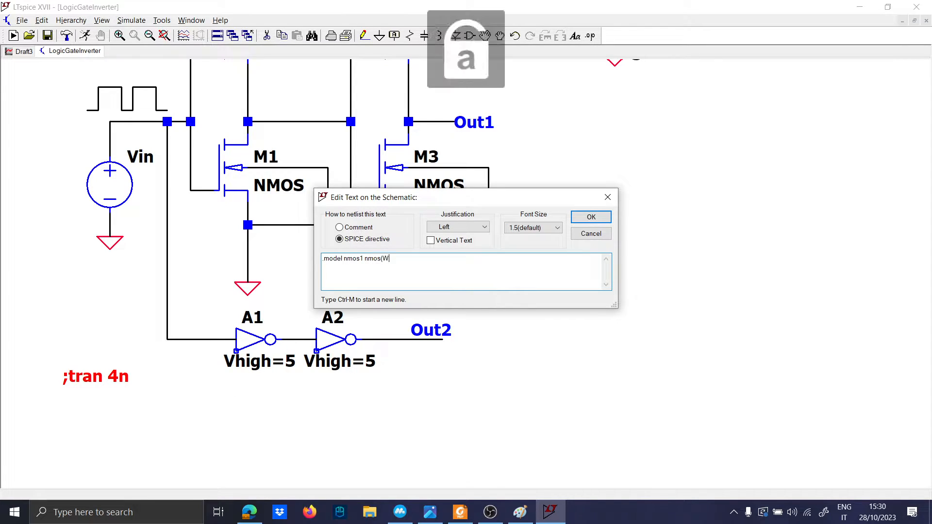
{"action": "type", "text": "="}
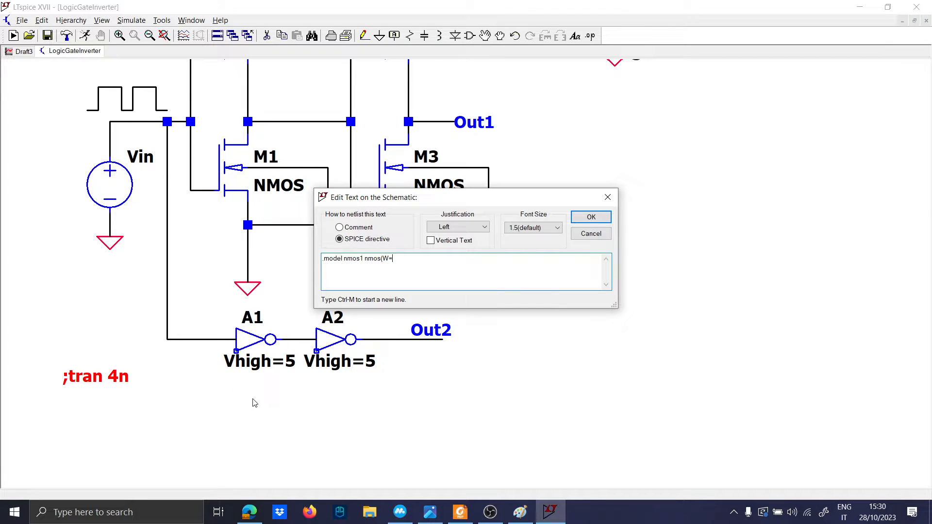
Step: Below the KP formula in Paint, handwrite 'PMOS is BIGGER' with the brush
{"action": "left_click", "coordinate": [520, 513]}
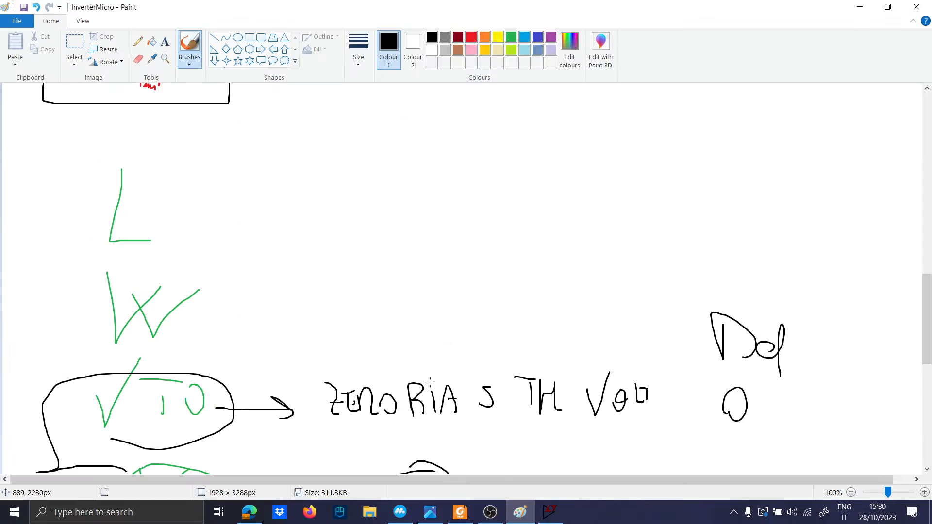
{"action": "scroll", "coordinate": [406, 351], "scroll_direction": "down", "scroll_amount": 5}
{"action": "scroll", "coordinate": [406, 351], "scroll_direction": "down", "scroll_amount": 2}
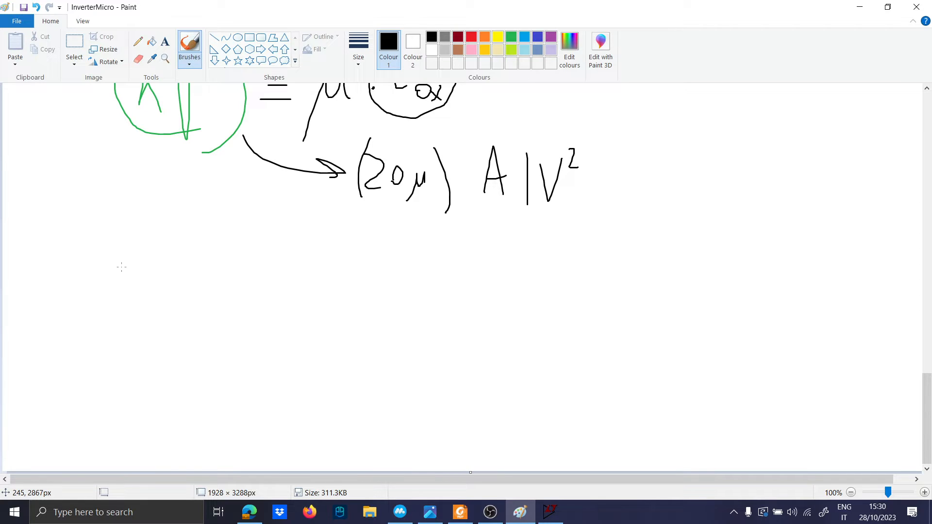
{"action": "left_click_drag", "start_coordinate": [128, 306], "coordinate": [136, 273]}
{"action": "mouse_move", "coordinate": [170, 311]}
{"action": "left_mouse_down"}
{"action": "mouse_move", "coordinate": [207, 262]}
{"action": "mouse_move", "coordinate": [231, 298]}
{"action": "mouse_move", "coordinate": [245, 278]}
{"action": "mouse_move", "coordinate": [292, 311]}
{"action": "left_mouse_up"}
{"action": "mouse_move", "coordinate": [300, 302]}
{"action": "left_mouse_down"}
{"action": "mouse_move", "coordinate": [300, 282]}
{"action": "mouse_move", "coordinate": [325, 267]}
{"action": "left_mouse_up"}
{"action": "mouse_move", "coordinate": [354, 247]}
{"action": "left_mouse_down"}
{"action": "mouse_move", "coordinate": [378, 327]}
{"action": "mouse_move", "coordinate": [387, 318]}
{"action": "left_mouse_up"}
{"action": "mouse_move", "coordinate": [420, 280]}
{"action": "left_mouse_down"}
{"action": "mouse_move", "coordinate": [420, 311]}
{"action": "mouse_move", "coordinate": [455, 300]}
{"action": "mouse_move", "coordinate": [528, 317]}
{"action": "mouse_move", "coordinate": [581, 309]}
{"action": "mouse_move", "coordinate": [626, 275]}
{"action": "mouse_move", "coordinate": [630, 308]}
{"action": "left_mouse_up"}
Step: Finish the note with 'than MOS' and draw a loop around it
{"action": "mouse_move", "coordinate": [615, 298]}
{"action": "left_mouse_down"}
{"action": "mouse_move", "coordinate": [637, 305]}
{"action": "mouse_move", "coordinate": [662, 292]}
{"action": "left_mouse_up"}
{"action": "mouse_move", "coordinate": [685, 235]}
{"action": "left_mouse_down"}
{"action": "mouse_move", "coordinate": [691, 284]}
{"action": "mouse_move", "coordinate": [720, 290]}
{"action": "left_mouse_up"}
{"action": "mouse_move", "coordinate": [727, 272]}
{"action": "left_mouse_down"}
{"action": "mouse_move", "coordinate": [736, 286]}
{"action": "mouse_move", "coordinate": [728, 275]}
{"action": "left_mouse_up"}
{"action": "mouse_move", "coordinate": [764, 279]}
{"action": "left_mouse_down"}
{"action": "mouse_move", "coordinate": [759, 250]}
{"action": "mouse_move", "coordinate": [772, 247]}
{"action": "left_mouse_up"}
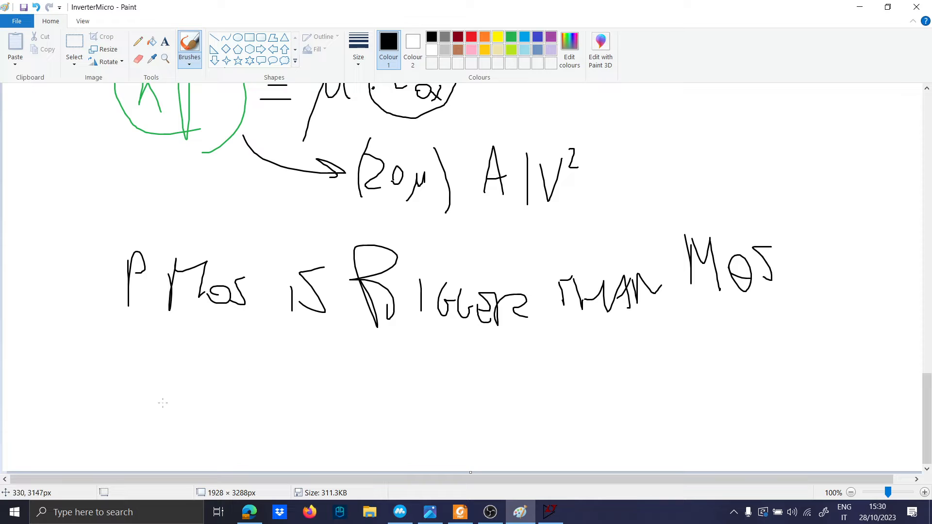
{"action": "mouse_move", "coordinate": [106, 408]}
{"action": "left_mouse_down"}
{"action": "mouse_move", "coordinate": [817, 341]}
{"action": "mouse_move", "coordinate": [607, 224]}
{"action": "mouse_move", "coordinate": [40, 322]}
{"action": "mouse_move", "coordinate": [221, 388]}
{"action": "left_mouse_up"}
Step: Complete the nmos model line with W=8u, L=2u, vto=0.5, kp=50, renaming nmos1 to nmos
{"action": "left_click", "coordinate": [550, 512]}
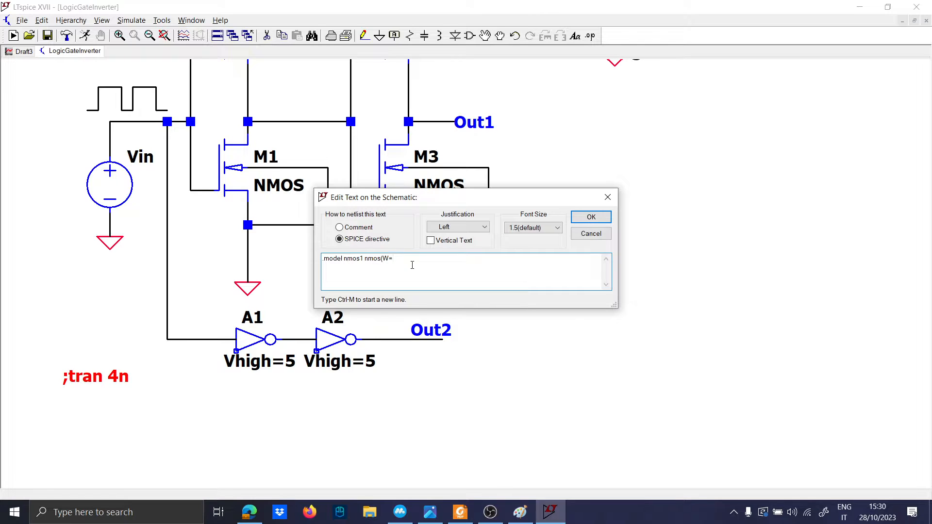
{"action": "type", "text": "8,"}
{"action": "key", "text": "Caps_Lock"}
{"action": "type", "text": "L"}
{"action": "key", "text": "Caps_Lock"}
{"action": "type", "text": "=2"}
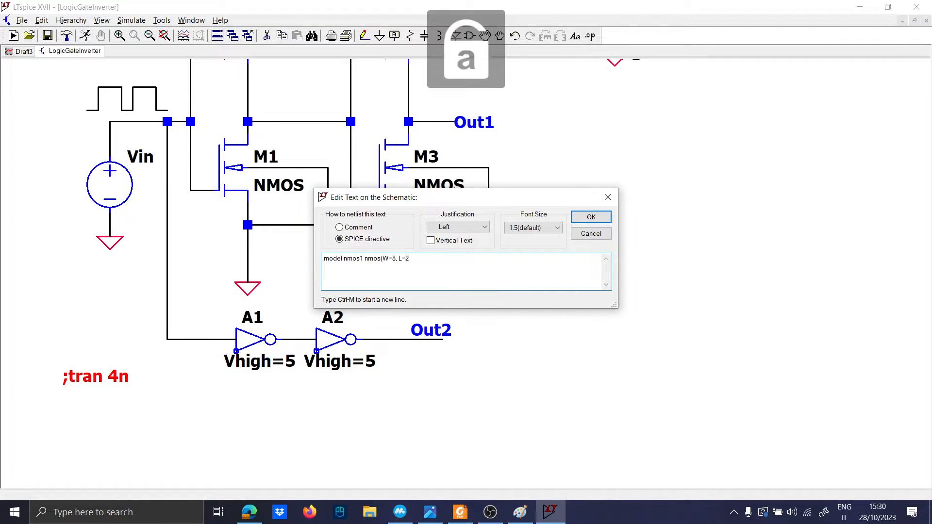
{"action": "key", "text": "BackSpace"}
{"action": "key", "text": "BackSpace"}
{"action": "key", "text": "BackSpace"}
{"action": "key", "text": "BackSpace"}
{"action": "key", "text": "BackSpace"}
{"action": "type", "text": "u"}
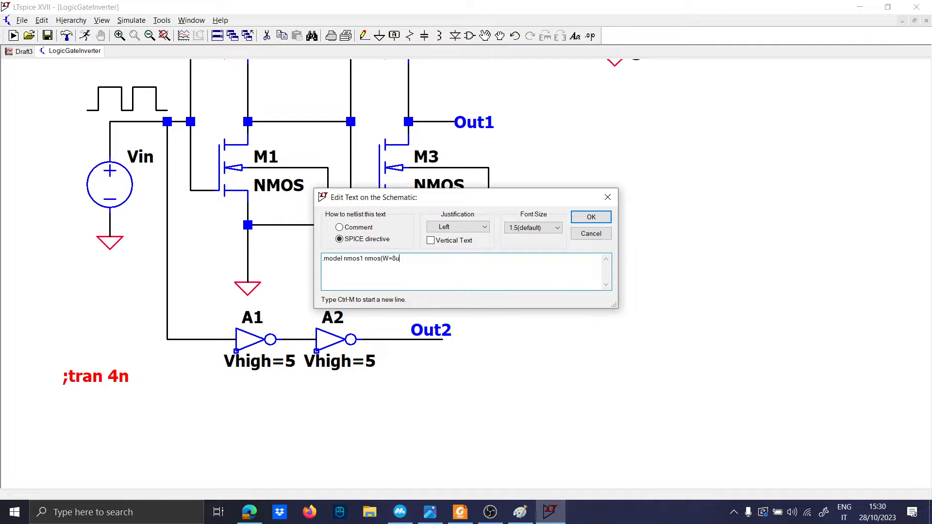
{"action": "type", "text": ","}
{"action": "key", "text": "Caps_Lock"}
{"action": "type", "text": "L"}
{"action": "key", "text": "Caps_Lock"}
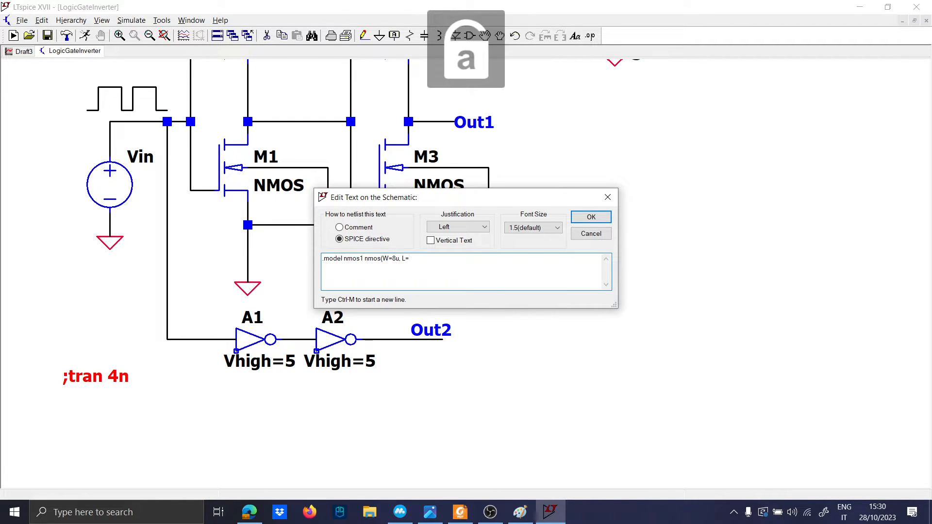
{"action": "type", "text": "=2u,"}
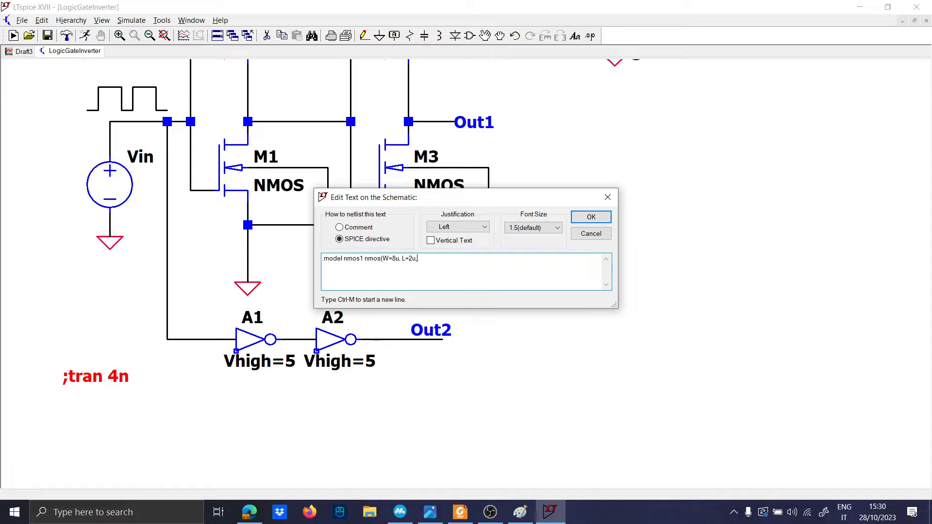
{"action": "type", "text": " vto="}
{"action": "type", "text": "0.5"}
{"action": "type", "text": ", kp=50) ."}
{"action": "type", "text": "model"}
{"action": "key", "text": "Left"}
{"action": "key", "text": "BackSpace"}
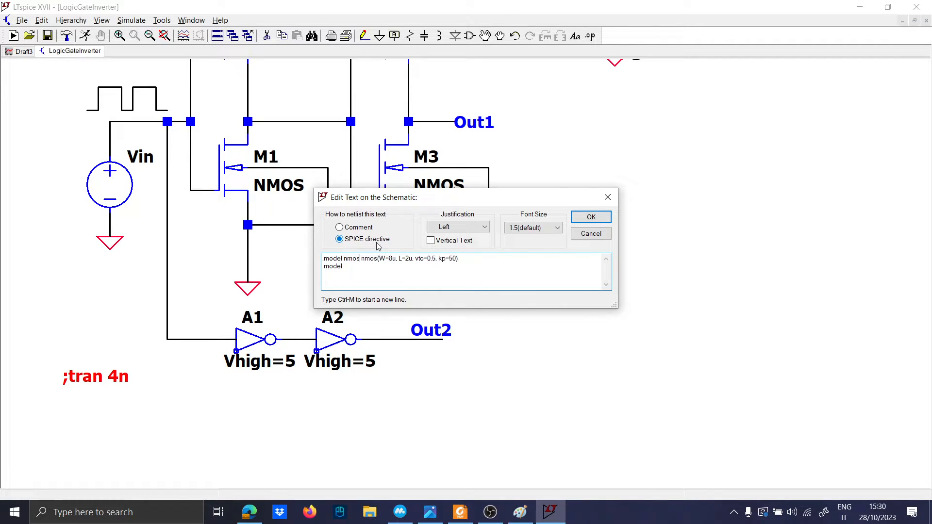
Step: Fill in the pmos model line with W=16u and L=2u and confirm both directives
{"action": "left_click", "coordinate": [361, 266]}
{"action": "key", "text": "Caps_Lock"}
{"action": "type", "text": "W"}
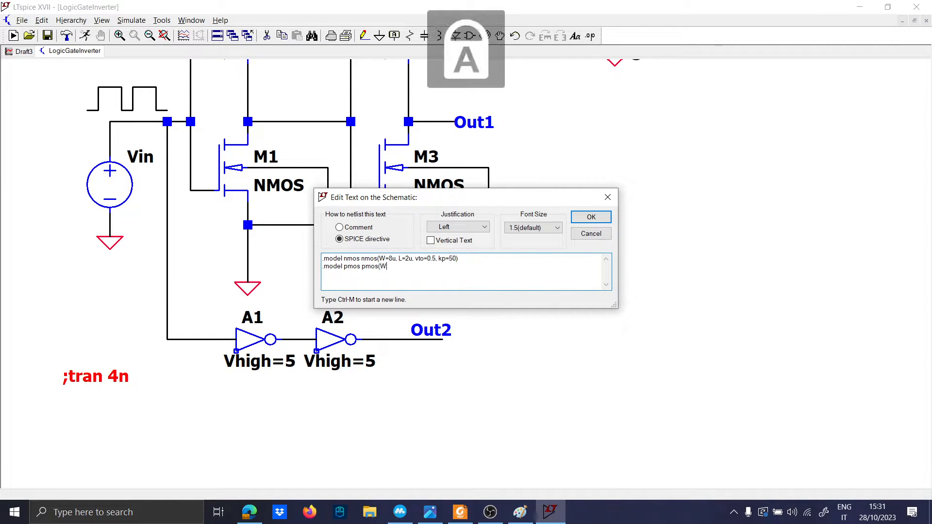
{"action": "key", "text": "Caps_Lock"}
{"action": "type", "text": "=16u"}
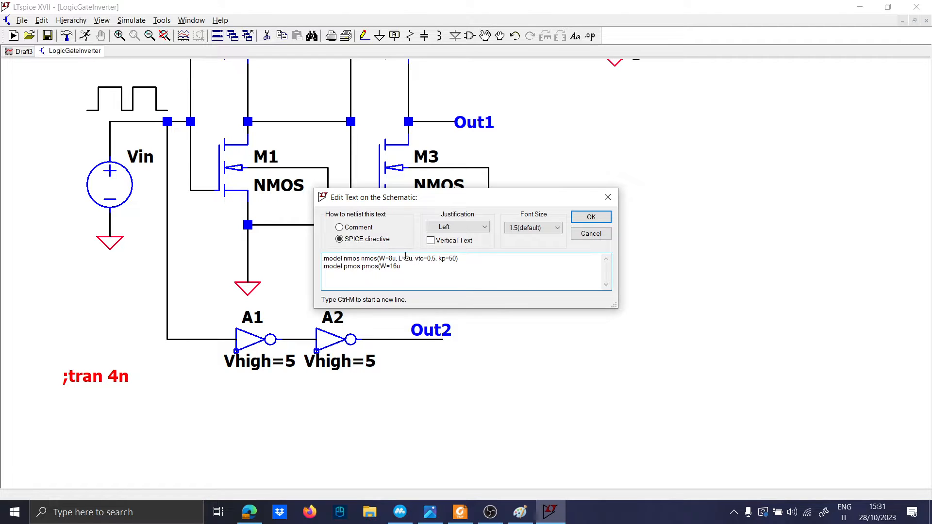
{"action": "key", "text": "BackSpace"}
{"action": "key", "text": "BackSpace"}
{"action": "key", "text": "Caps_Lock"}
{"action": "type", "text": "L"}
{"action": "key", "text": "Caps_Lock"}
{"action": "type", "text": "=2u vto=-0.5 kp=25"}
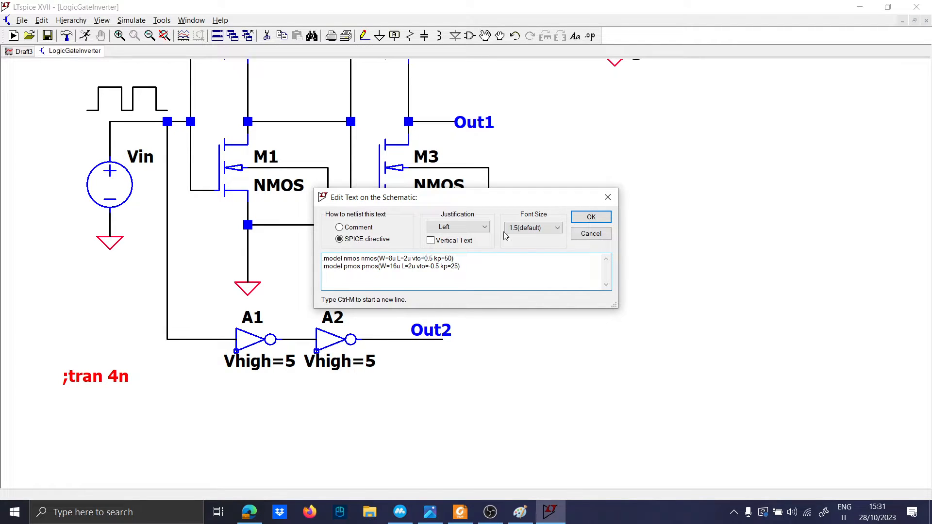
{"action": "left_click", "coordinate": [591, 217]}
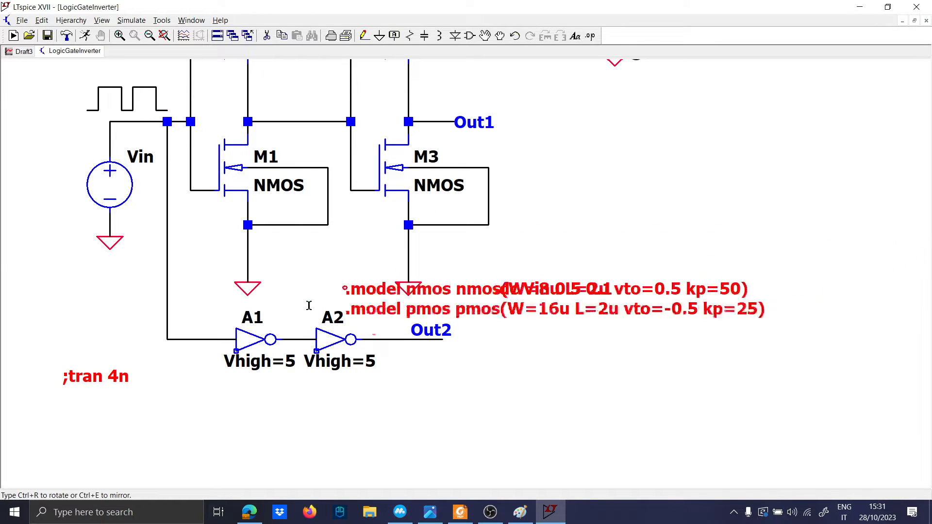
Step: Place the two .model directives below ;tran 4n and run the simulation
{"action": "left_click", "coordinate": [140, 397]}
{"action": "key", "text": "space"}
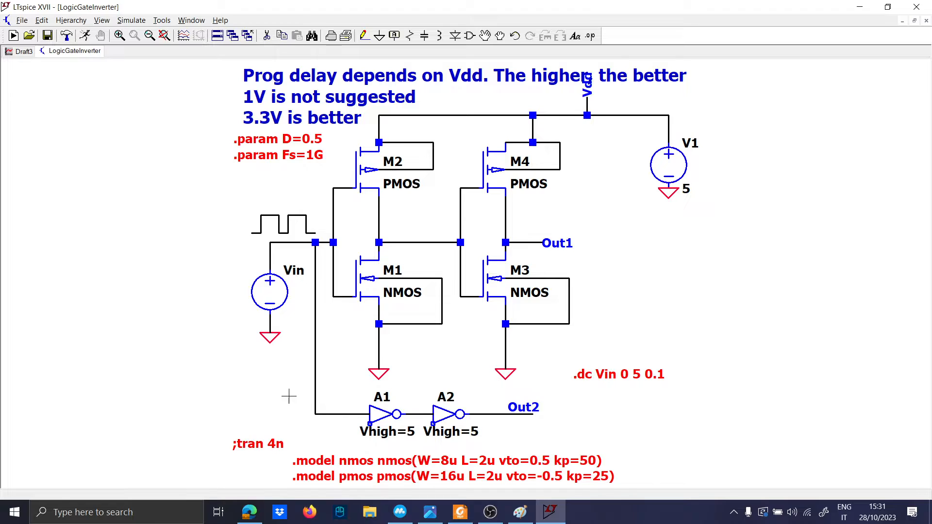
{"action": "left_click_drag", "start_coordinate": [289, 397], "coordinate": [271, 356]}
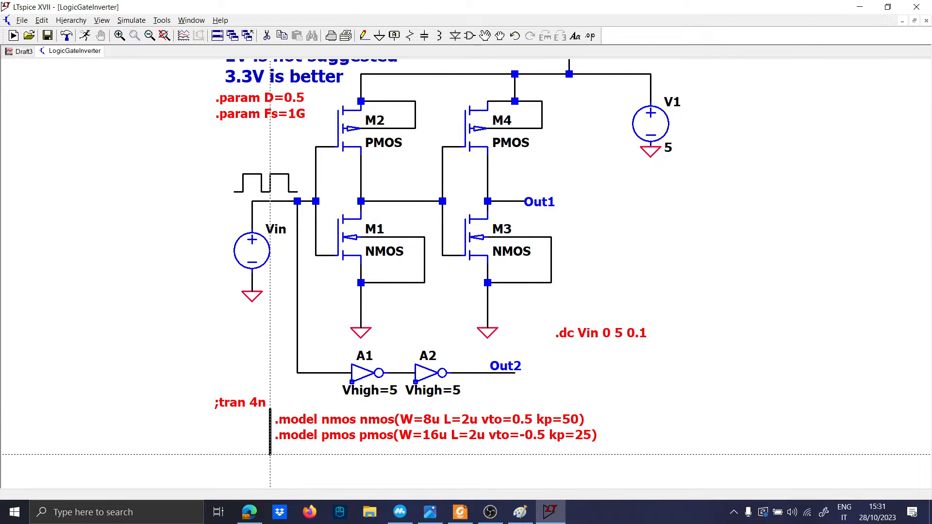
{"action": "left_click", "coordinate": [606, 455]}
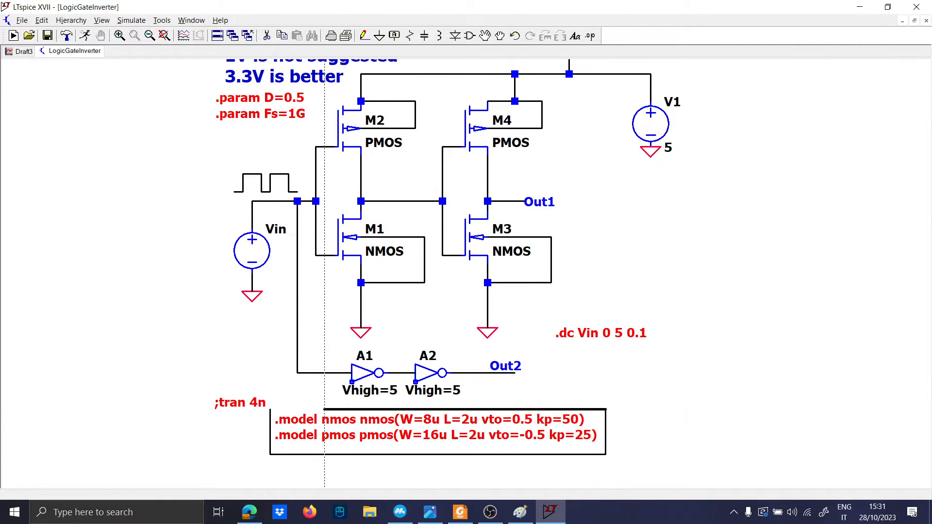
{"action": "key", "text": "space"}
{"action": "key", "text": "Escape"}
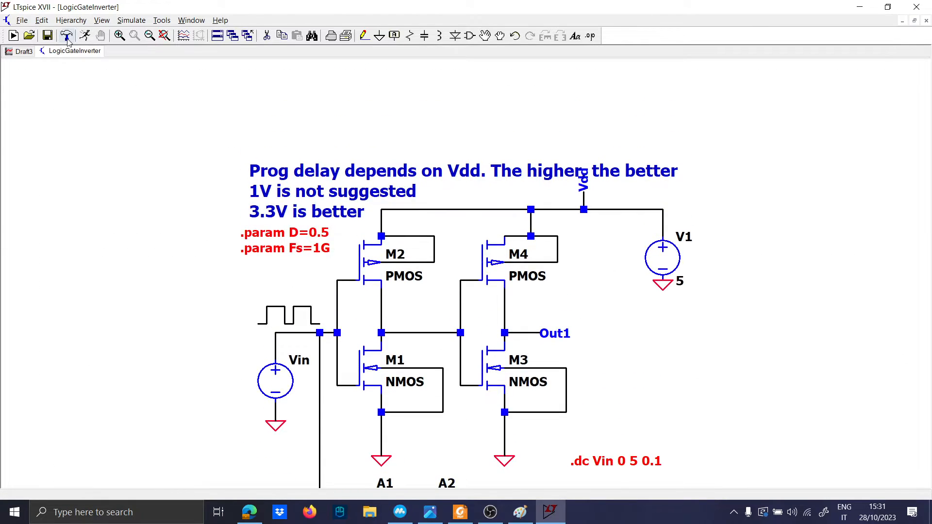
{"action": "left_click", "coordinate": [84, 35]}
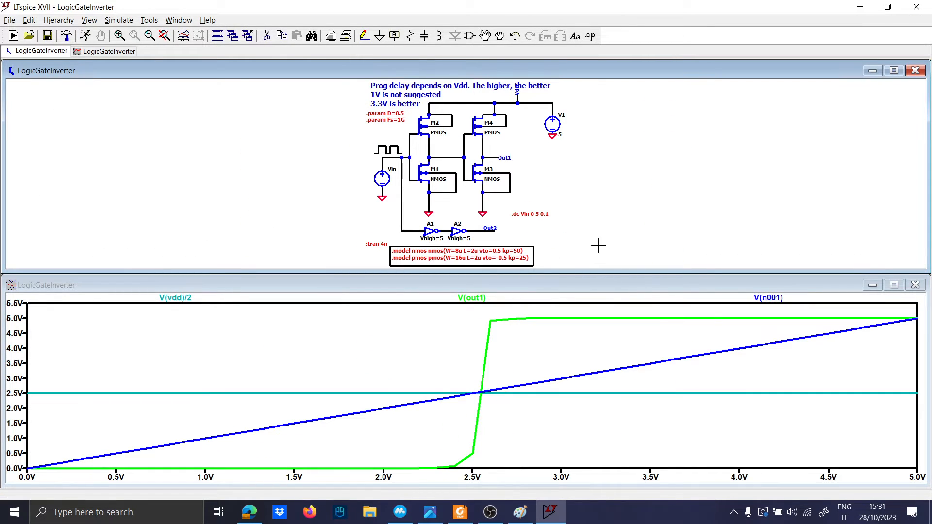
Step: Tile schematic and plot side by side and turn .dc Vin 0 5 0.1 into a comment
{"action": "right_click", "coordinate": [719, 34]}
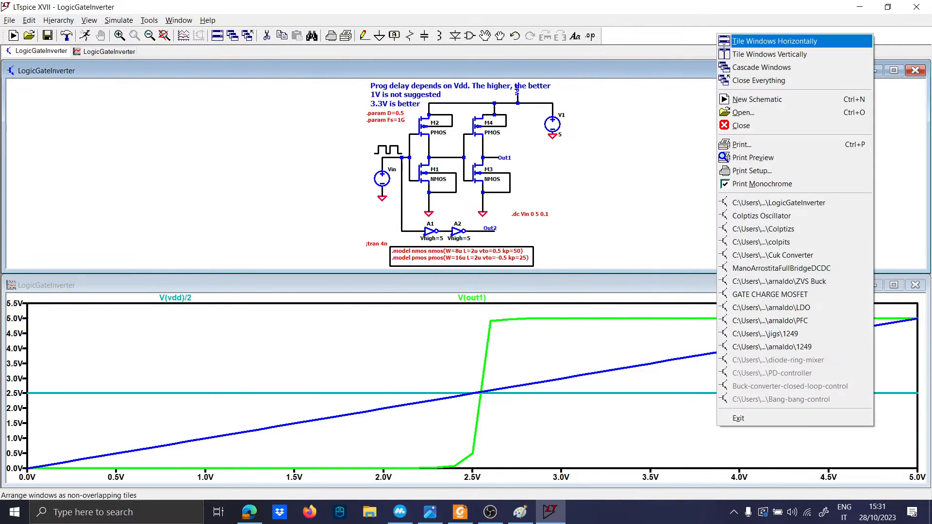
{"action": "left_click", "coordinate": [757, 50]}
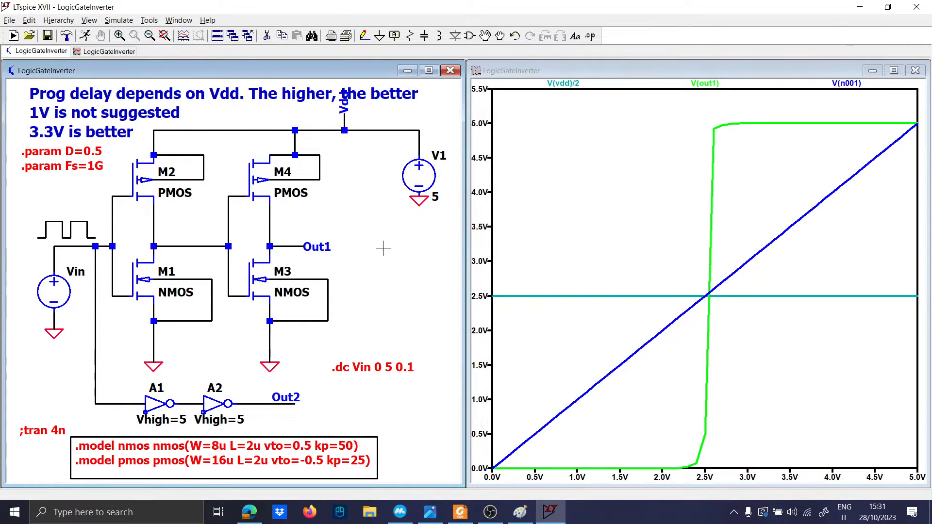
{"action": "right_click", "coordinate": [365, 364]}
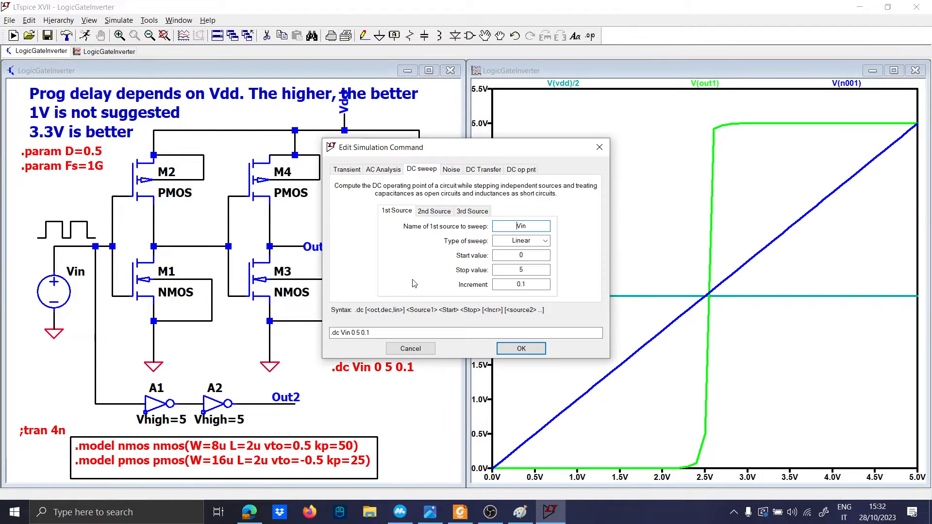
{"action": "key", "text": "Escape"}
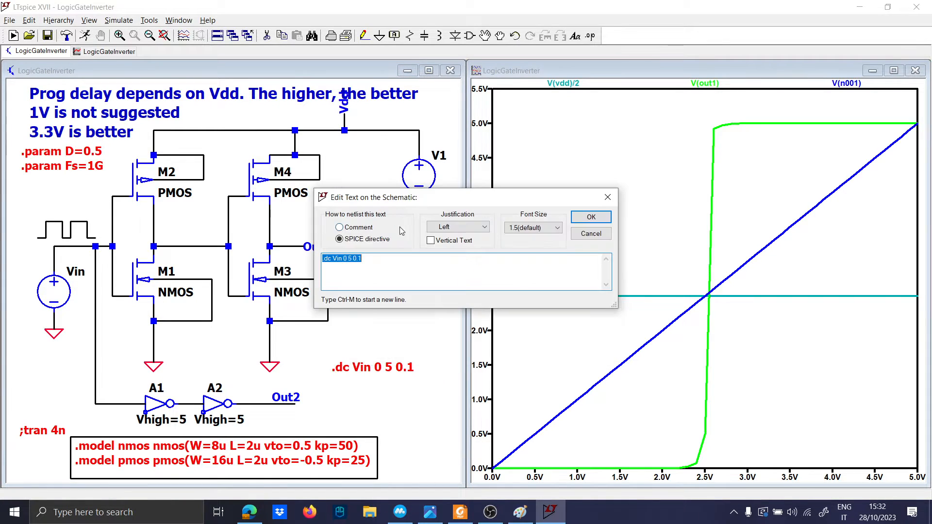
{"action": "left_click", "coordinate": [370, 231]}
{"action": "left_click", "coordinate": [591, 217]}
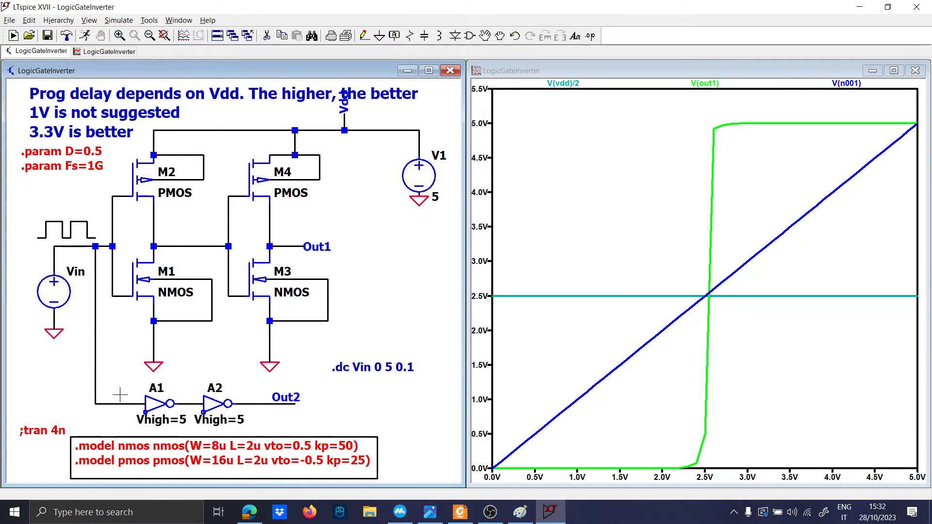
Step: Replace the semicolon in ;tran 4n so .tran 4n becomes an active directive
{"action": "right_click", "coordinate": [49, 429]}
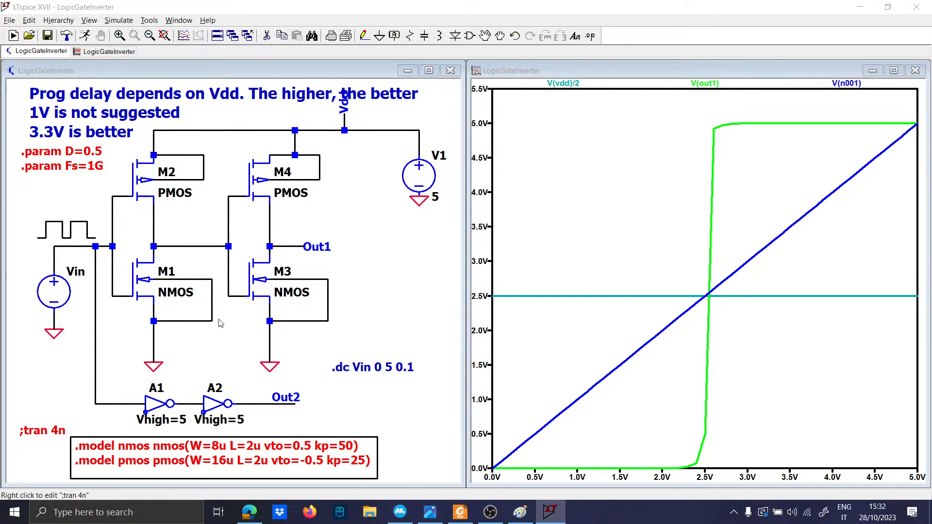
{"action": "left_click", "coordinate": [324, 261]}
{"action": "key", "text": "BackSpace"}
{"action": "type", "text": ".tran 4n"}
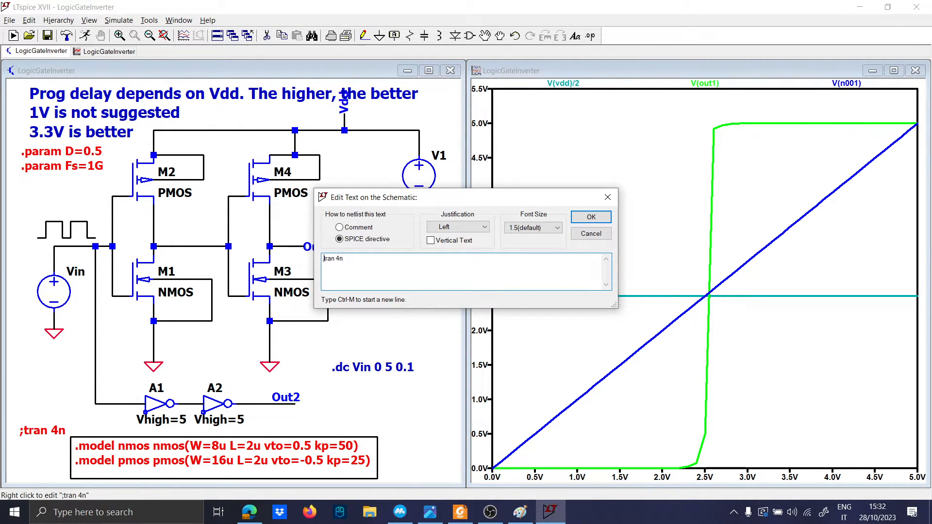
{"action": "key", "text": "Return"}
Step: Run the transient, plot V(out1) and V(n001), and zoom into the first femtosecond
{"action": "left_click", "coordinate": [86, 37]}
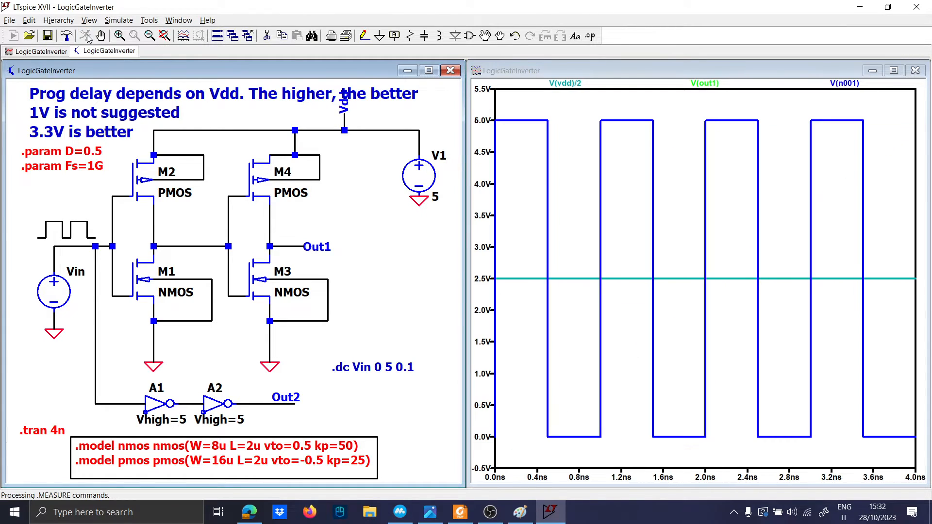
{"action": "left_click", "coordinate": [294, 248]}
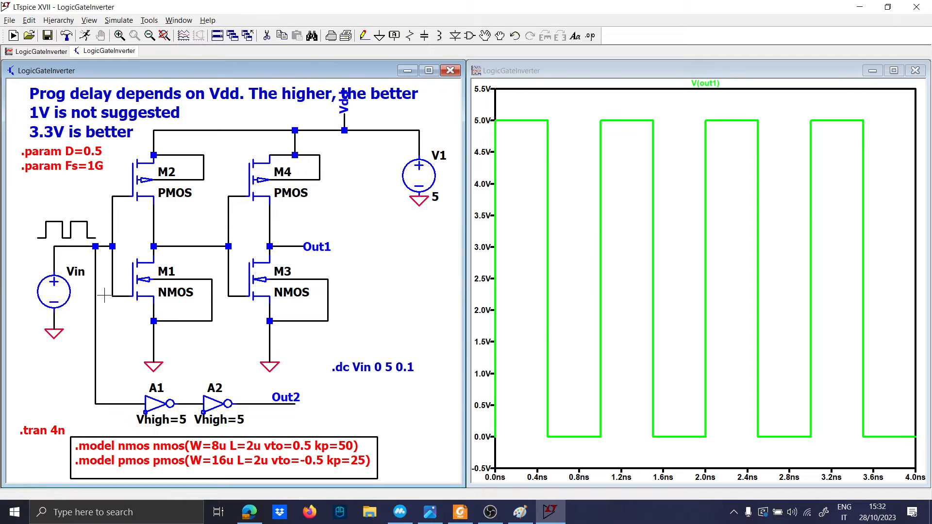
{"action": "left_click", "coordinate": [47, 248]}
{"action": "left_click_drag", "start_coordinate": [503, 436], "coordinate": [517, 99]}
{"action": "left_click_drag", "start_coordinate": [501, 447], "coordinate": [487, 113]}
{"action": "left_click_drag", "start_coordinate": [516, 466], "coordinate": [493, 143]}
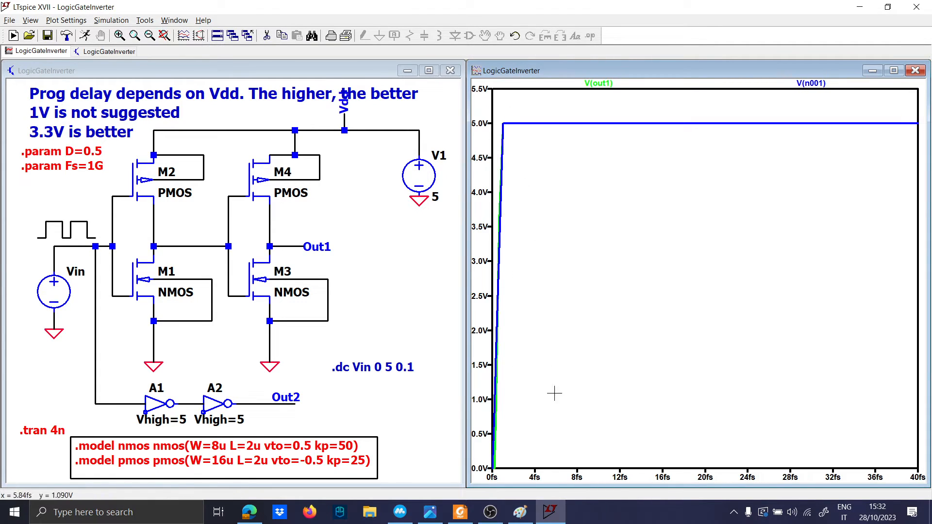
{"action": "left_click_drag", "start_coordinate": [533, 462], "coordinate": [494, 108]}
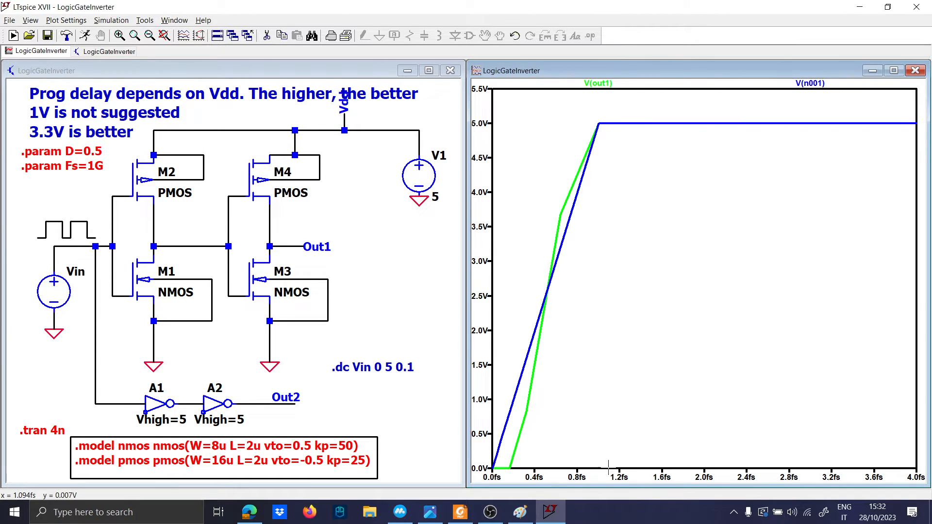
{"action": "left_click_drag", "start_coordinate": [629, 471], "coordinate": [492, 471]}
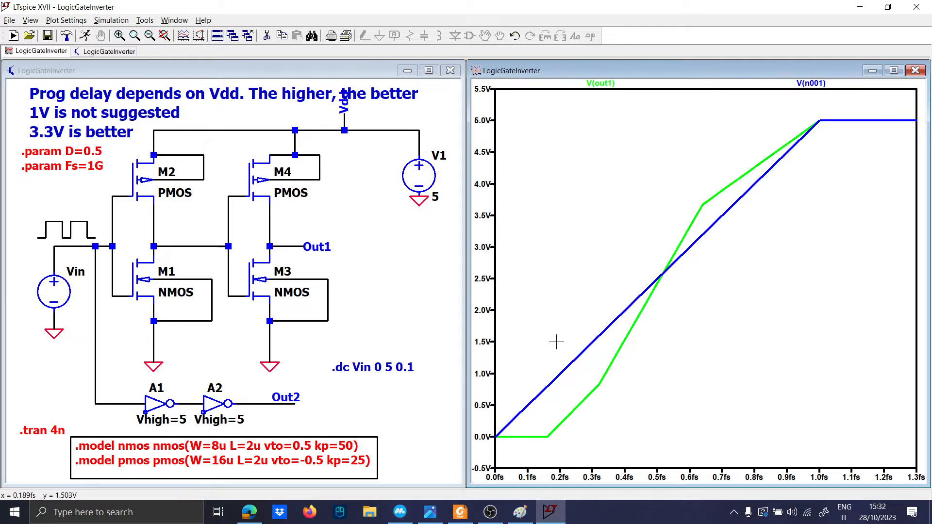
Step: Re-plot V(out1) alone, refit and zoom into its first rise, then add V(n001)
{"action": "left_click", "coordinate": [315, 354]}
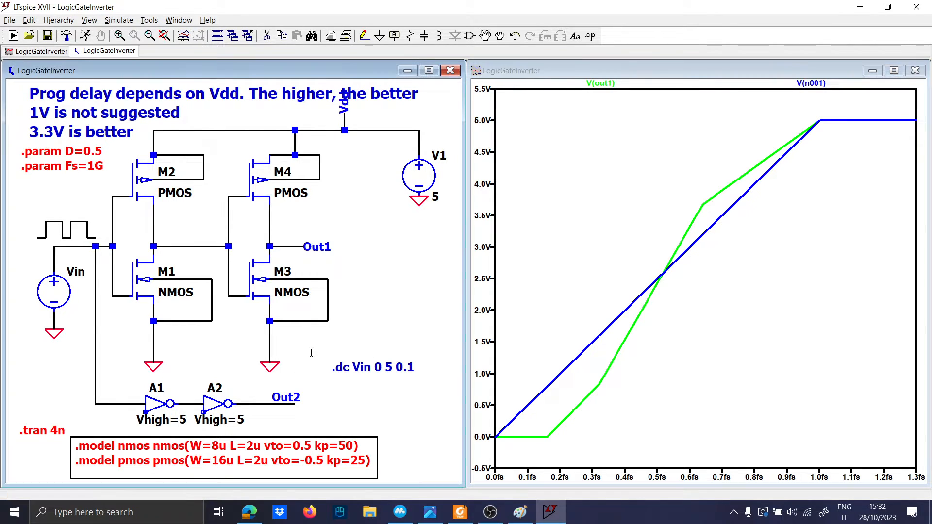
{"action": "left_click", "coordinate": [291, 405]}
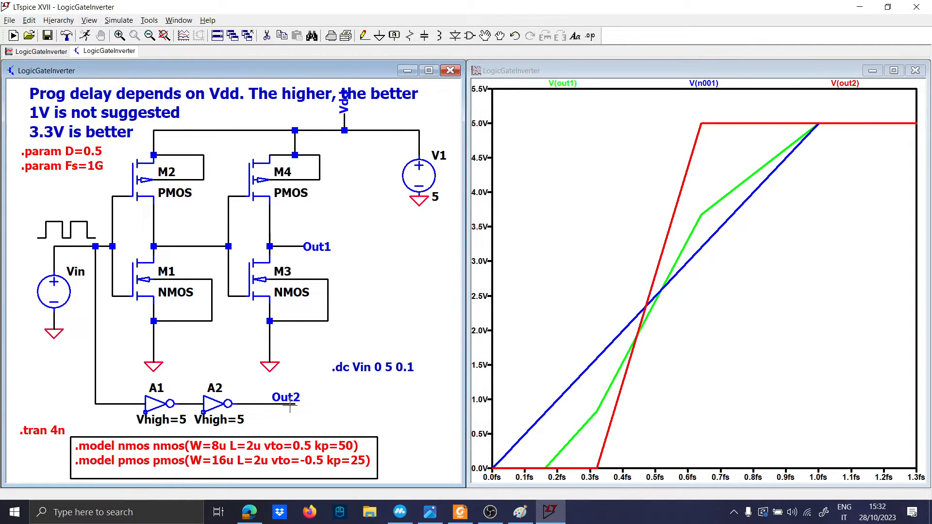
{"action": "left_click", "coordinate": [297, 247]}
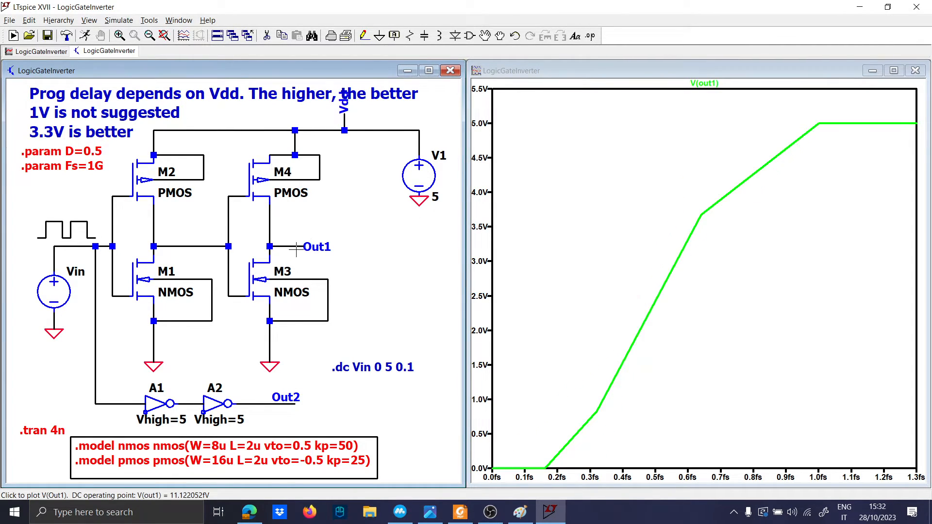
{"action": "right_click", "coordinate": [590, 245]}
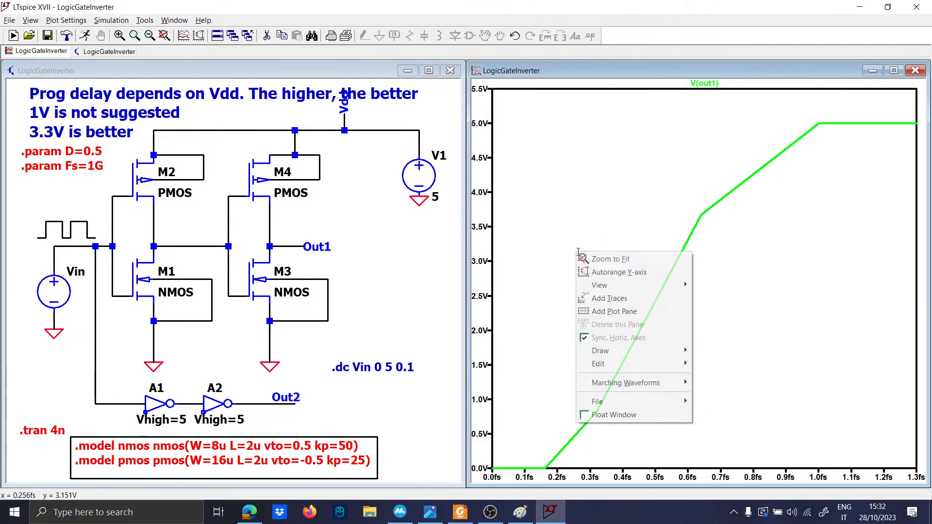
{"action": "left_click", "coordinate": [611, 259]}
{"action": "left_click_drag", "start_coordinate": [506, 447], "coordinate": [490, 104]}
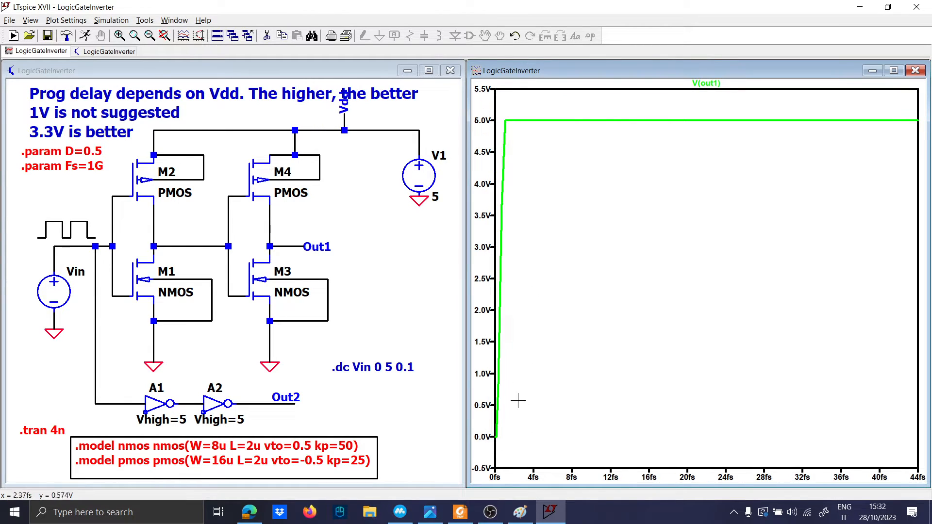
{"action": "left_click_drag", "start_coordinate": [576, 441], "coordinate": [496, 121]}
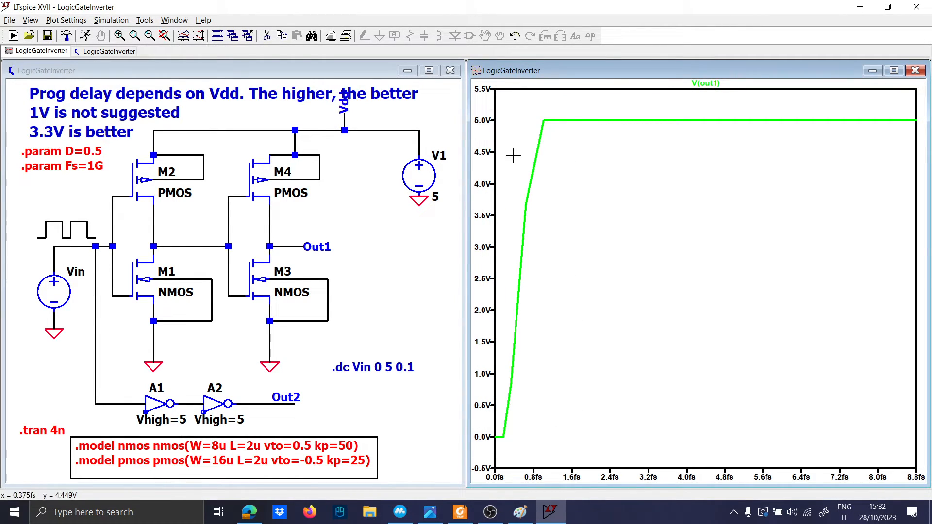
{"action": "left_click", "coordinate": [340, 287]}
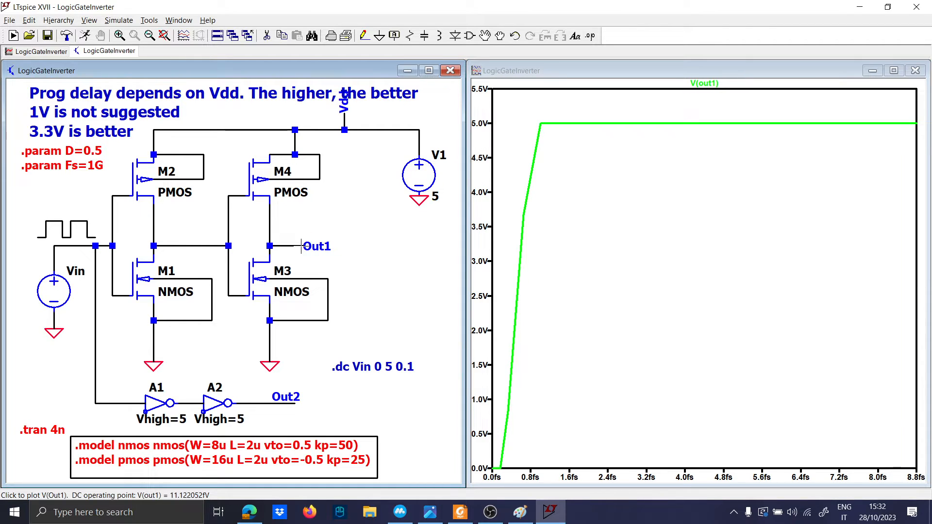
{"action": "left_click", "coordinate": [70, 246]}
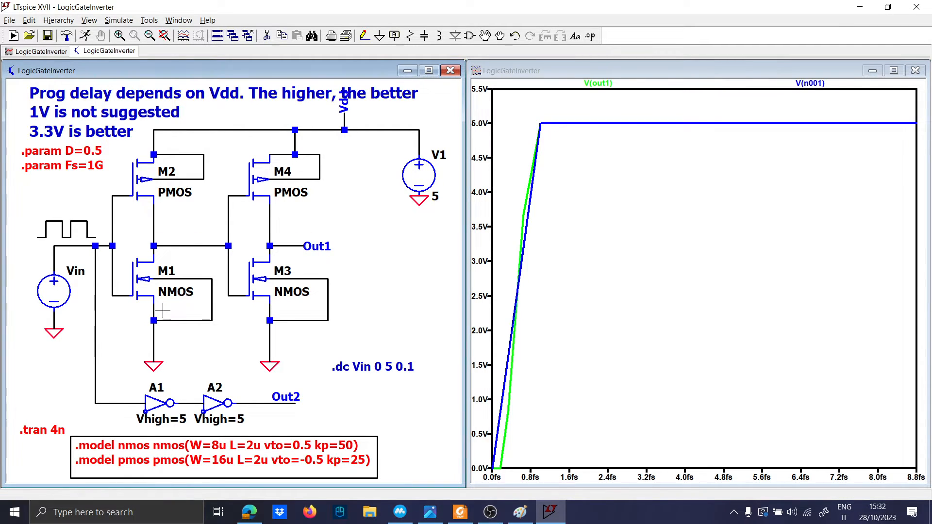
{"action": "left_click_drag", "start_coordinate": [543, 467], "coordinate": [481, 99]}
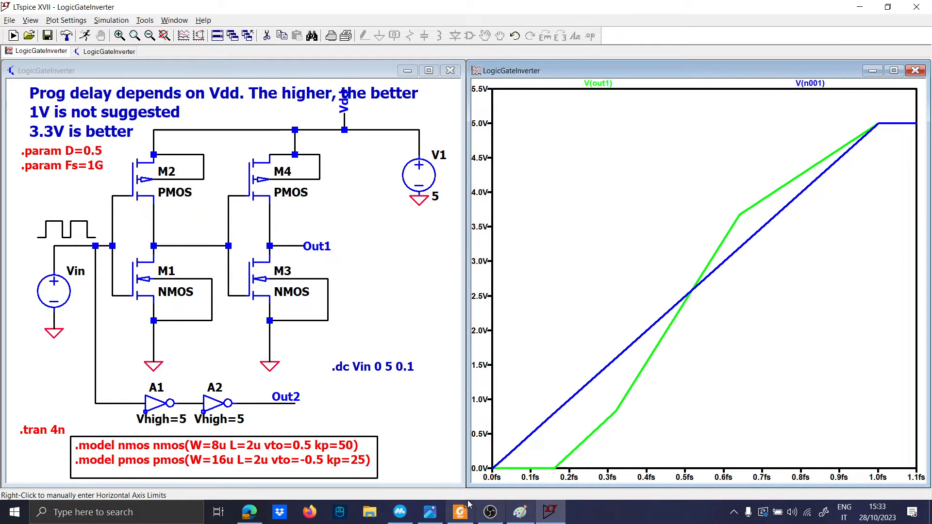
Step: Capture the zoomed V(out1)/V(n001) plot with the Snipping Tool
{"action": "left_click", "coordinate": [92, 513]}
{"action": "type", "text": "ca"}
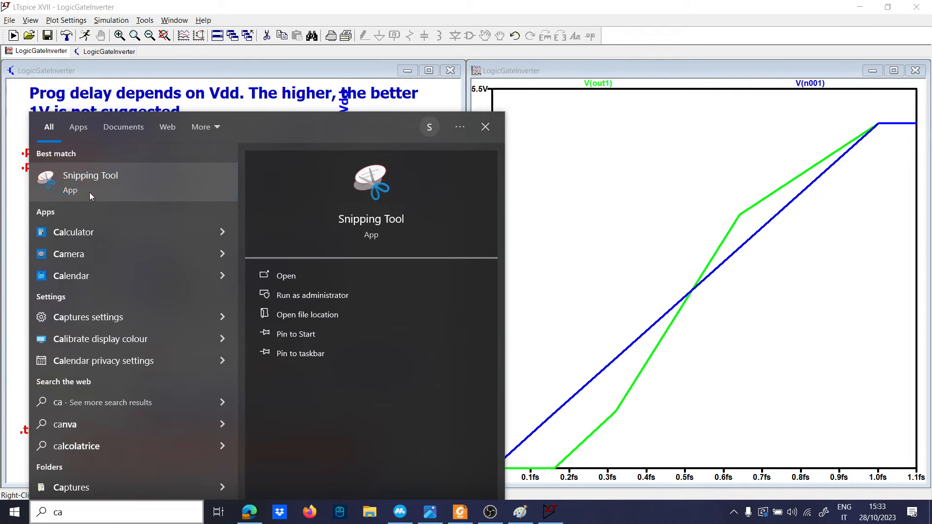
{"action": "left_click", "coordinate": [90, 192]}
{"action": "left_click", "coordinate": [718, 210]}
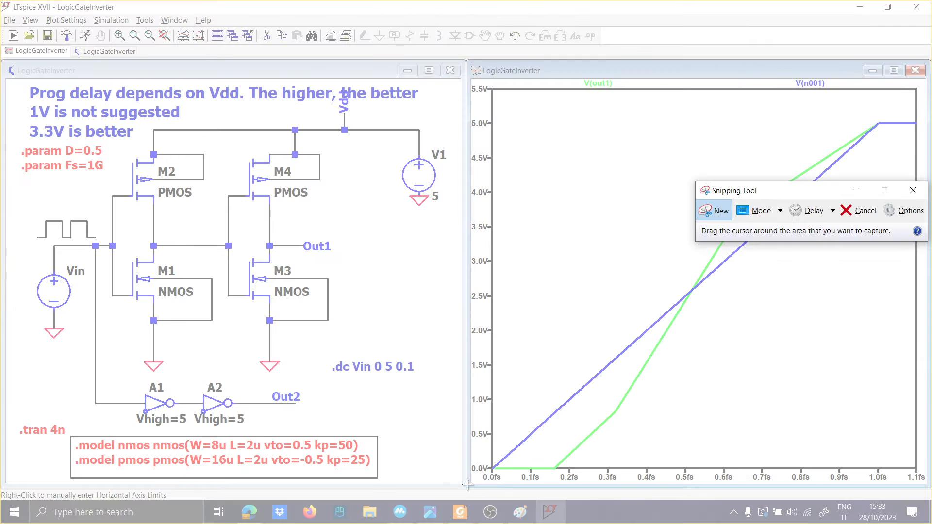
{"action": "left_click_drag", "start_coordinate": [467, 484], "coordinate": [925, 69]}
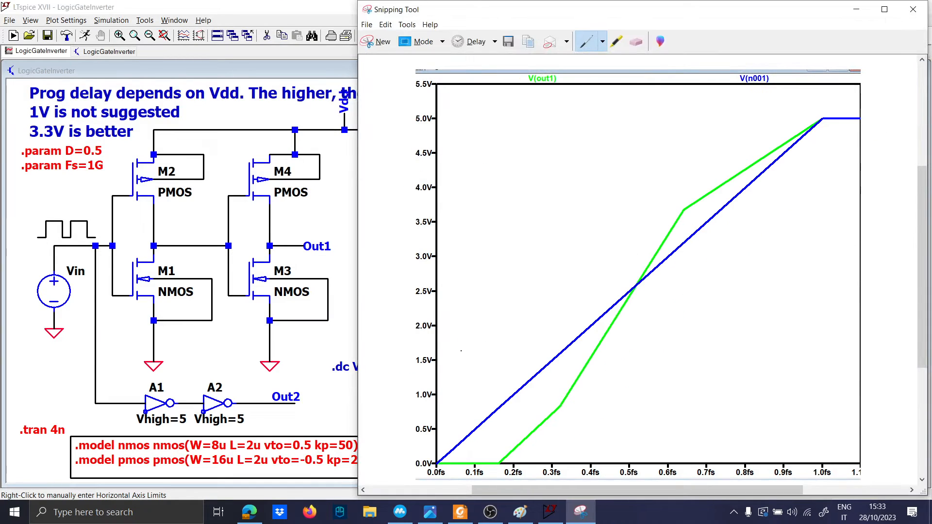
Step: Widen Paint's canvas and paste the captured plot to the right of the notes
{"action": "left_click", "coordinate": [520, 512]}
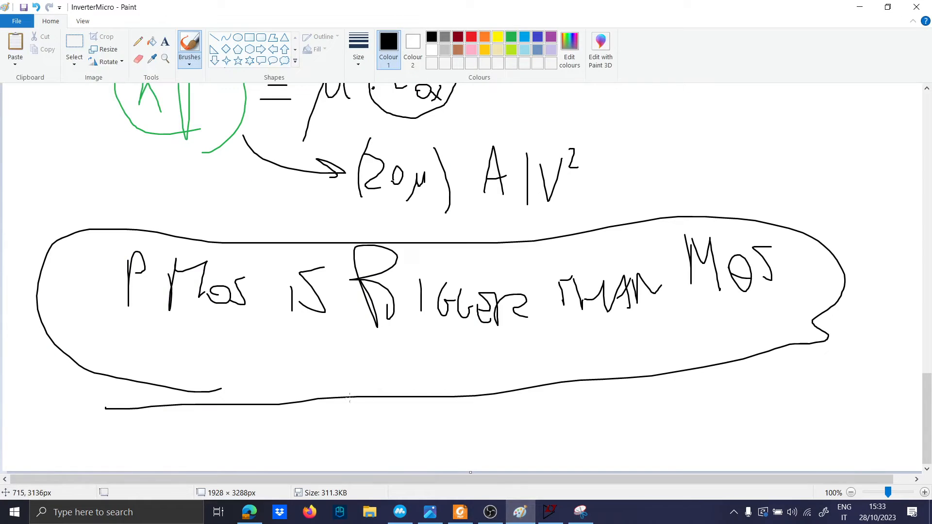
{"action": "scroll", "coordinate": [350, 397], "scroll_direction": "down", "scroll_amount": 2, "text": "ctrl"}
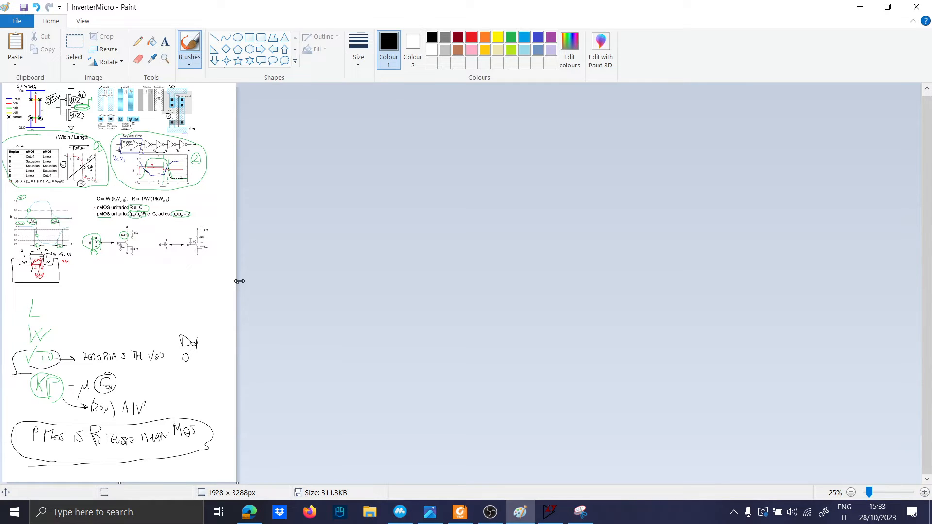
{"action": "left_click_drag", "start_coordinate": [240, 281], "coordinate": [607, 282]}
{"action": "scroll", "coordinate": [390, 240], "scroll_direction": "up", "scroll_amount": 1, "text": "ctrl"}
{"action": "key", "text": "ctrl+v"}
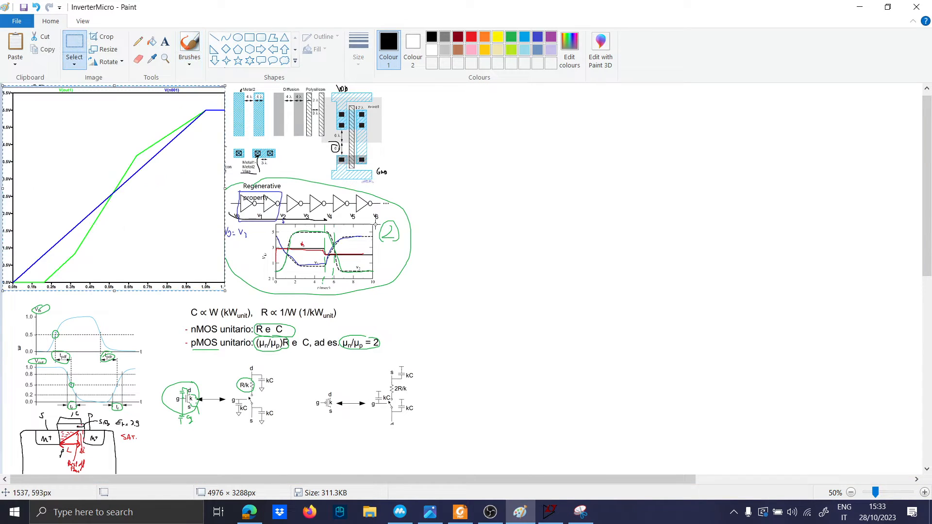
{"action": "left_click_drag", "start_coordinate": [146, 200], "coordinate": [553, 205], "text": "ctrl"}
{"action": "key", "text": "ctrl+z"}
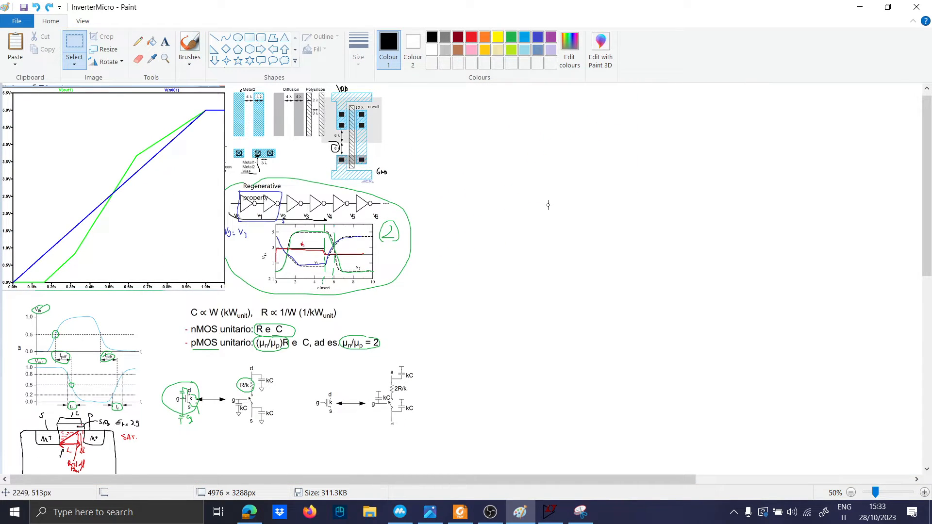
{"action": "key", "text": "ctrl+z"}
{"action": "key", "text": "ctrl+v"}
{"action": "left_click_drag", "start_coordinate": [119, 198], "coordinate": [538, 204]}
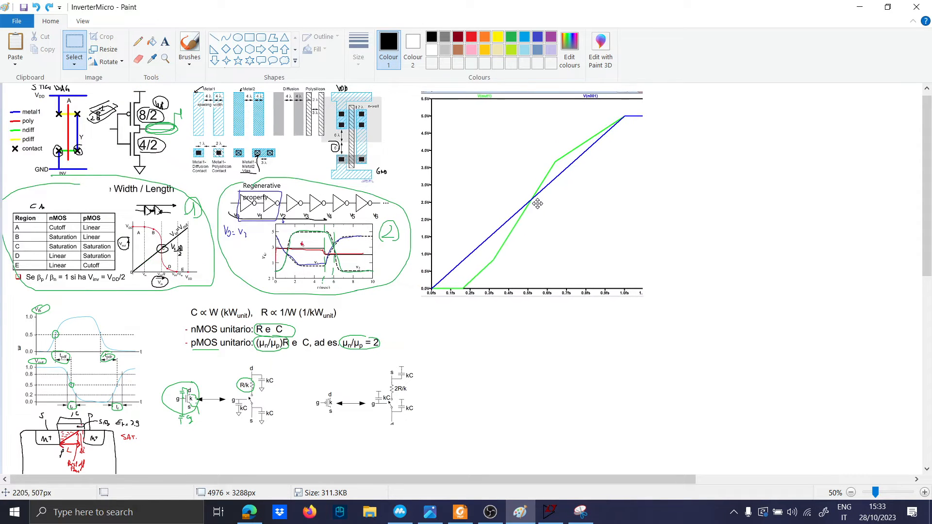
Step: Turn the .model lines into a comment in LTspice and rerun the simulation
{"action": "left_click", "coordinate": [860, 7]}
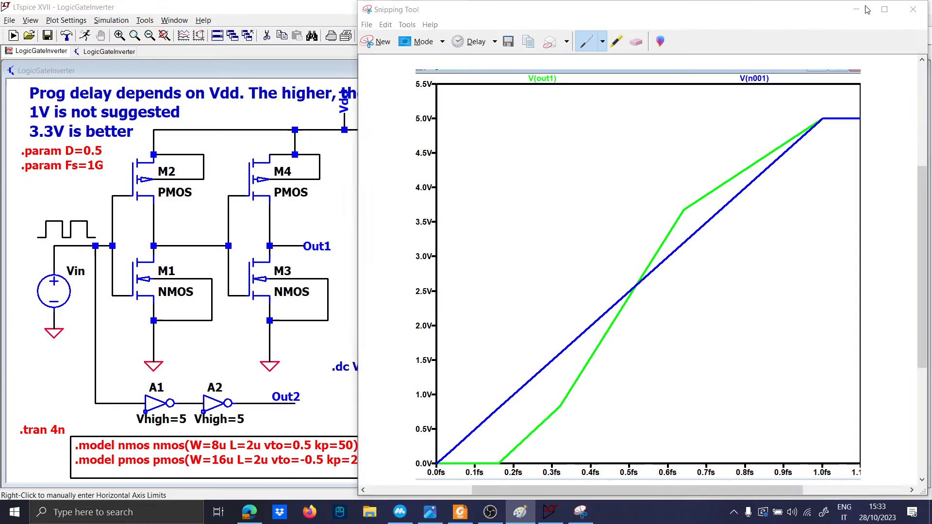
{"action": "left_click", "coordinate": [62, 342]}
{"action": "right_click", "coordinate": [115, 445]}
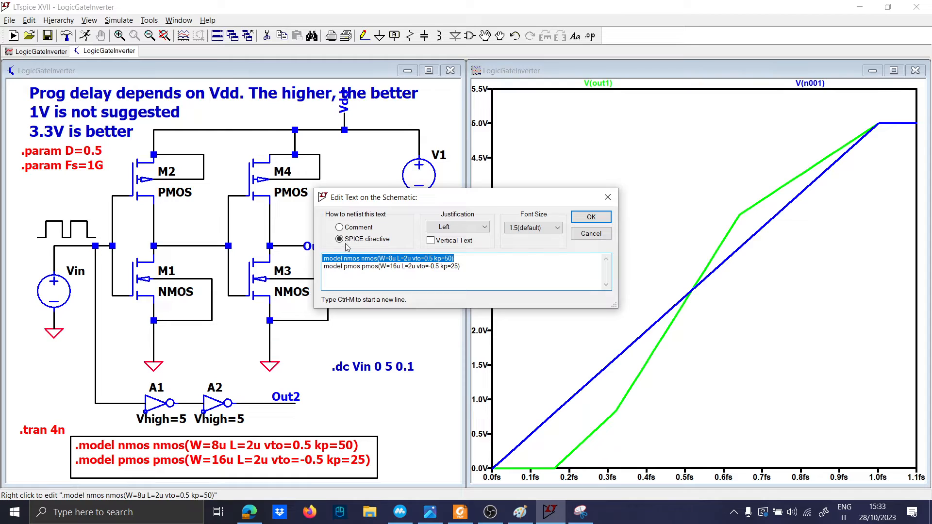
{"action": "left_click", "coordinate": [349, 228]}
{"action": "left_click", "coordinate": [591, 217]}
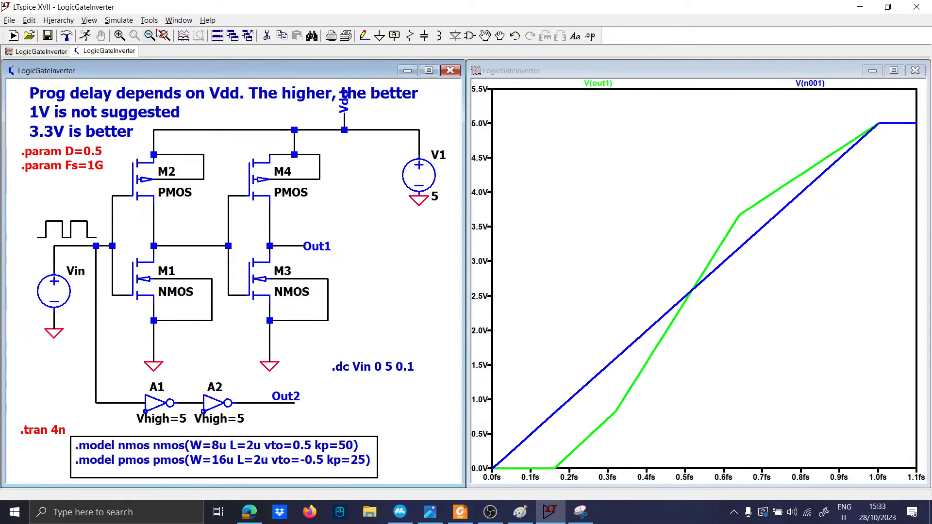
{"action": "left_click", "coordinate": [85, 39]}
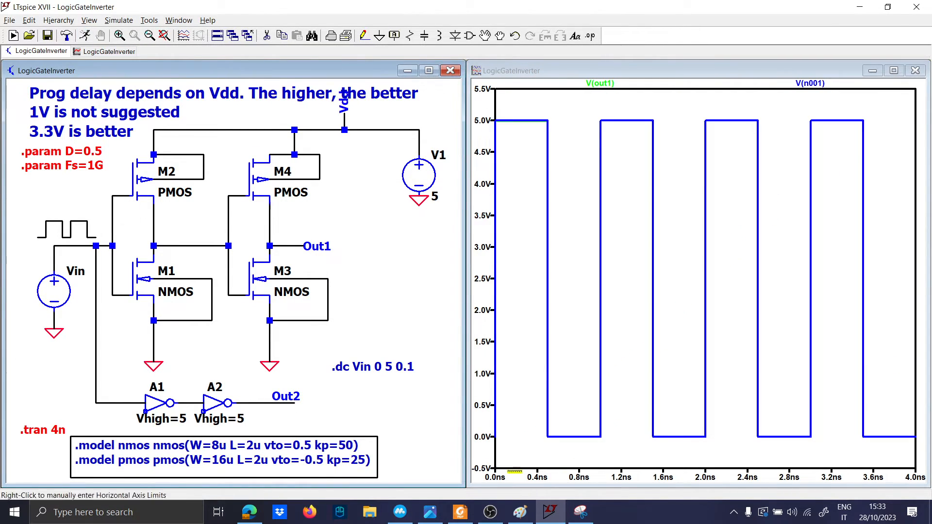
Step: Zoom into the first rising edge and probe the Out2 wire to add V(out2)
{"action": "left_click_drag", "start_coordinate": [513, 450], "coordinate": [483, 128]}
{"action": "left_click_drag", "start_coordinate": [527, 434], "coordinate": [494, 102]}
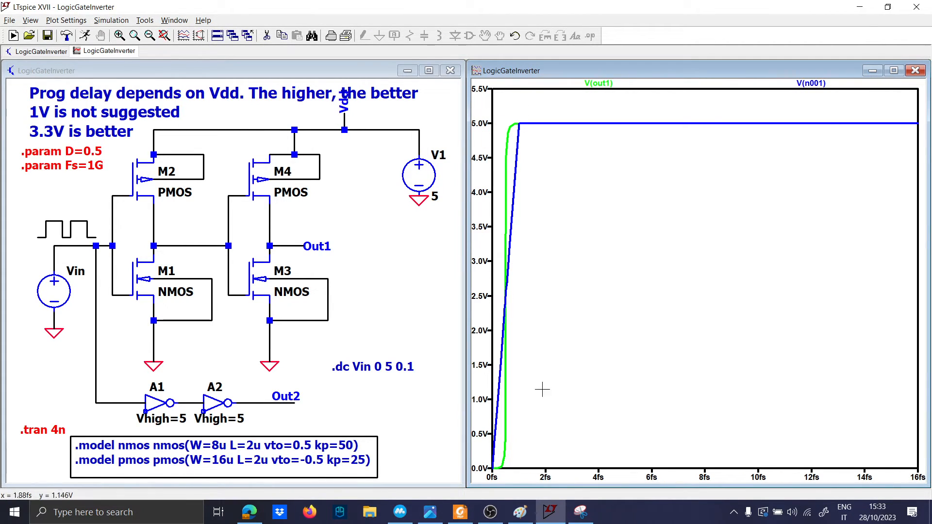
{"action": "left_click_drag", "start_coordinate": [547, 468], "coordinate": [500, 113]}
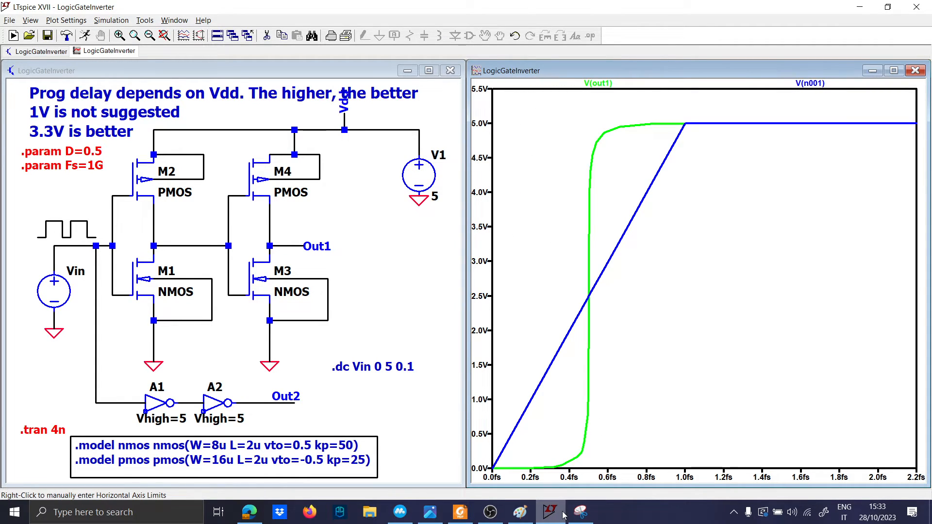
{"action": "left_click", "coordinate": [521, 514]}
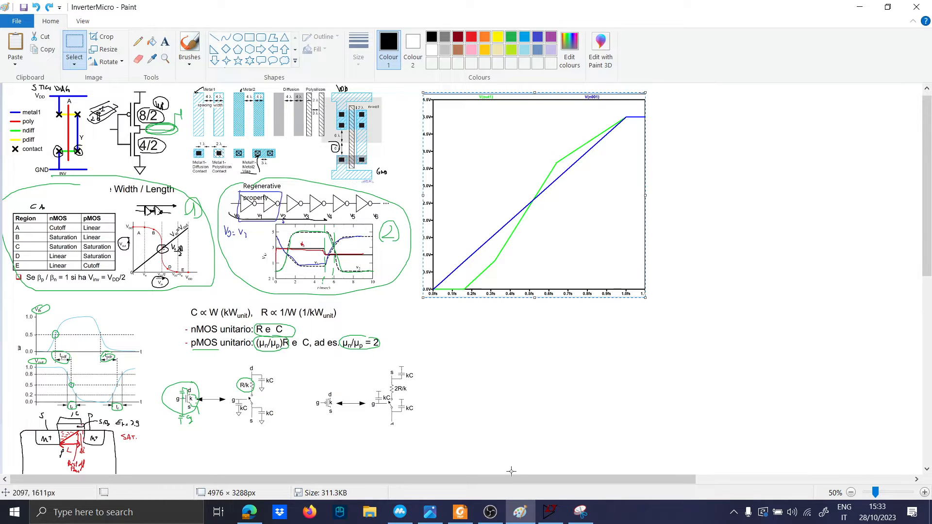
{"action": "left_click", "coordinate": [549, 513]}
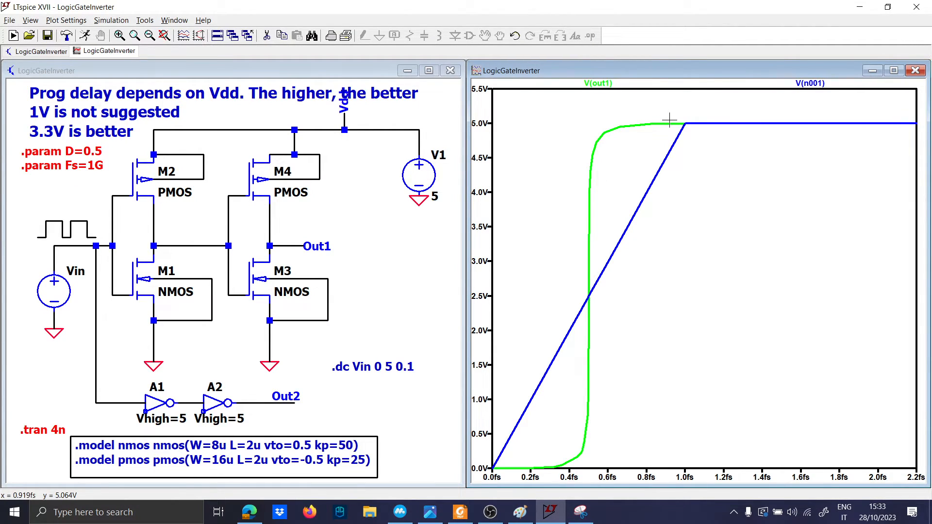
{"action": "left_click", "coordinate": [294, 425]}
{"action": "left_click", "coordinate": [286, 402]}
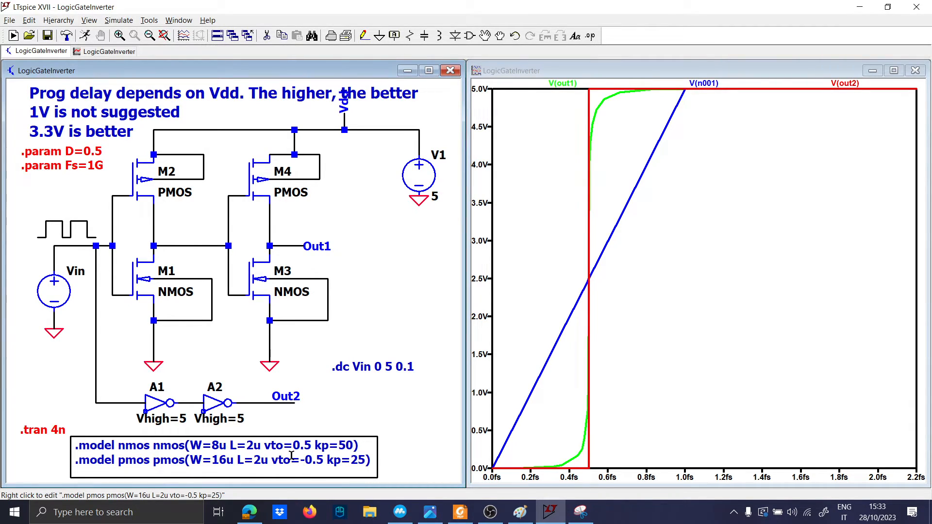
Step: Restore the .model lines as a SPICE directive with vto=1 and vto=-1, then rerun
{"action": "right_click", "coordinate": [152, 457]}
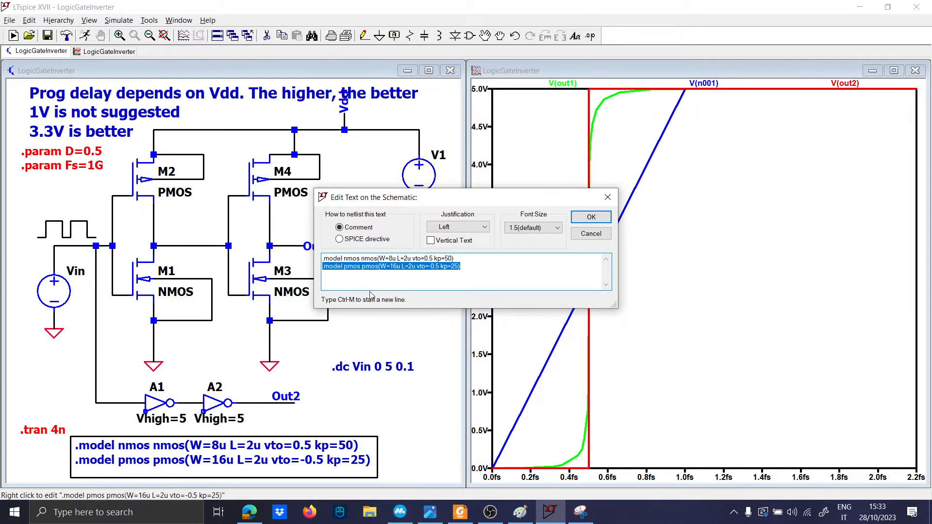
{"action": "left_click", "coordinate": [366, 239]}
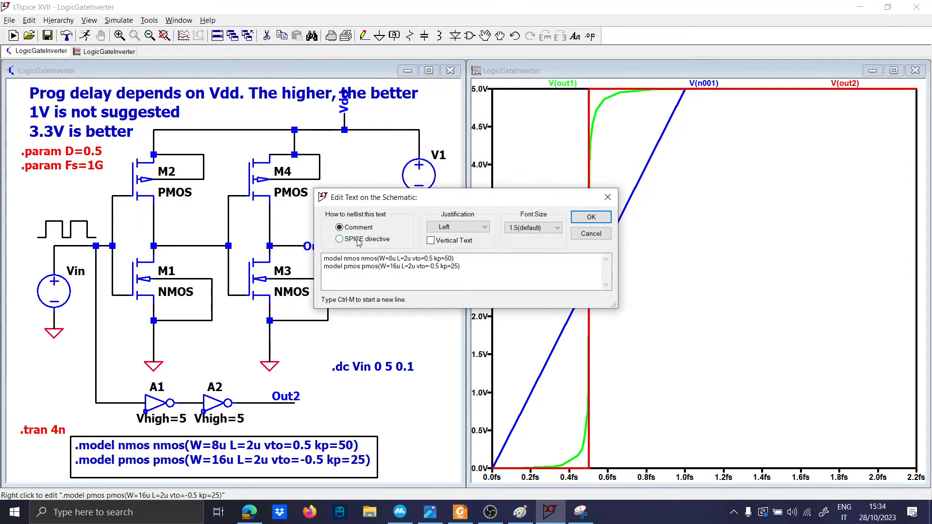
{"action": "left_click_drag", "start_coordinate": [432, 259], "coordinate": [432, 266]}
{"action": "type", "text": "1"}
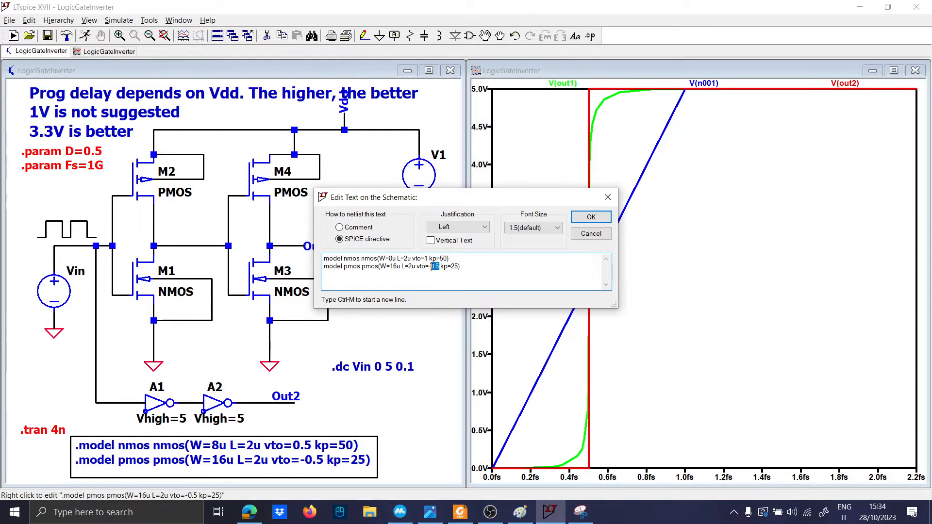
{"action": "type", "text": "1"}
{"action": "left_click", "coordinate": [591, 217]}
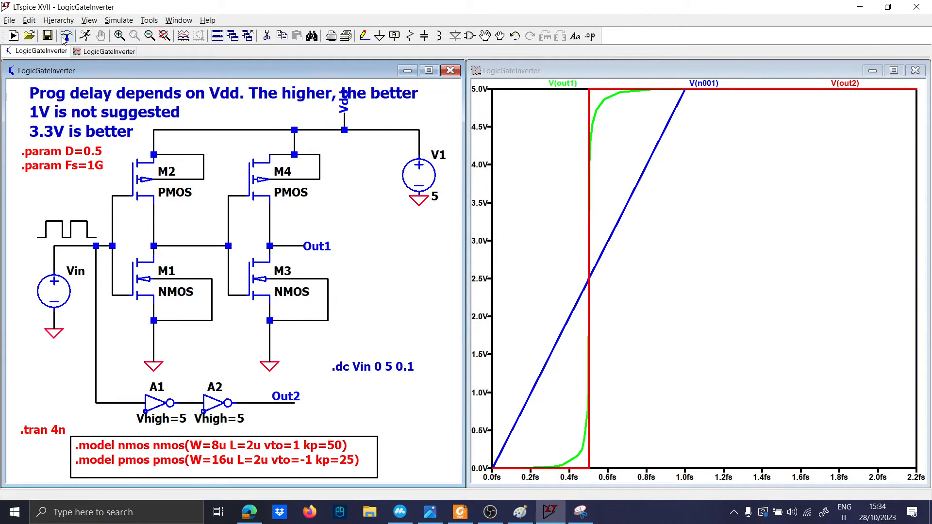
{"action": "left_click", "coordinate": [86, 37]}
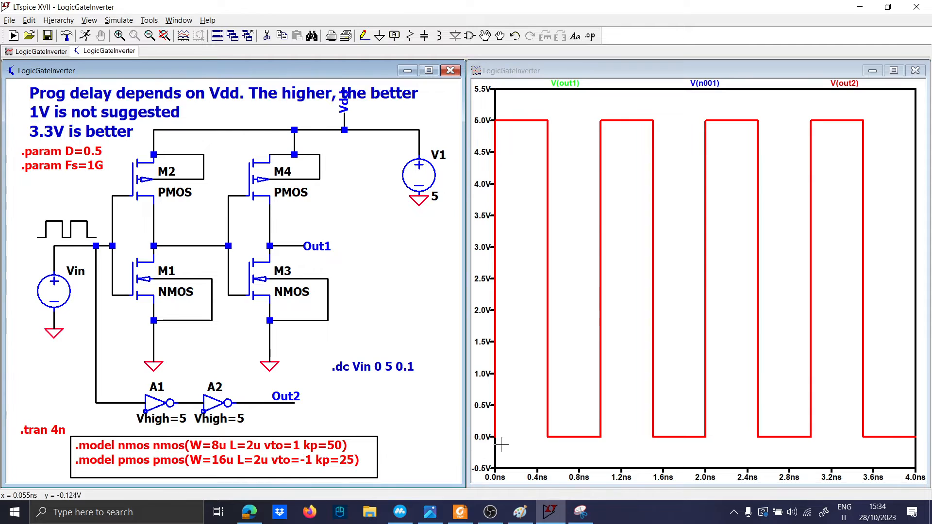
Step: Zoom into the rising edges and plot only V(n001) and V(out1)
{"action": "left_click_drag", "start_coordinate": [502, 442], "coordinate": [485, 124]}
{"action": "left_click_drag", "start_coordinate": [513, 460], "coordinate": [480, 103]}
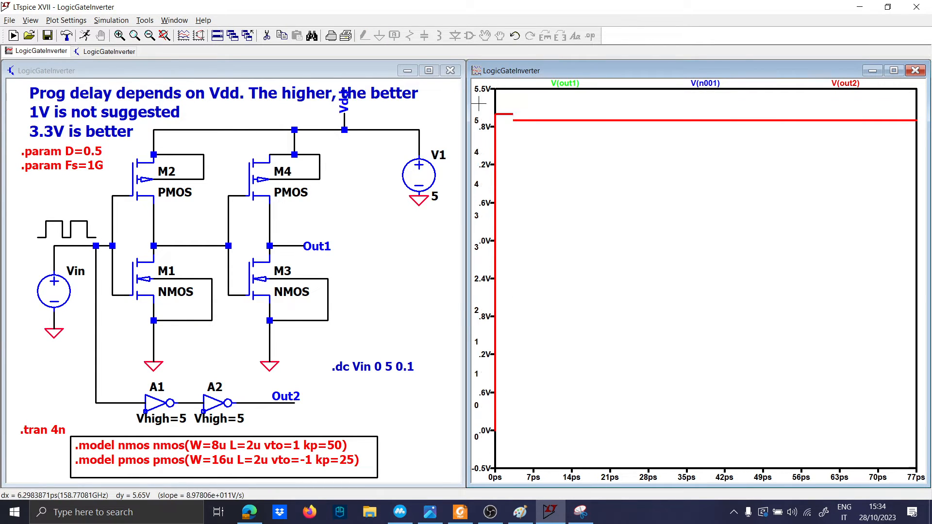
{"action": "left_click_drag", "start_coordinate": [506, 451], "coordinate": [496, 113]}
{"action": "left_click_drag", "start_coordinate": [531, 442], "coordinate": [482, 85]}
{"action": "left_click_drag", "start_coordinate": [603, 440], "coordinate": [477, 140]}
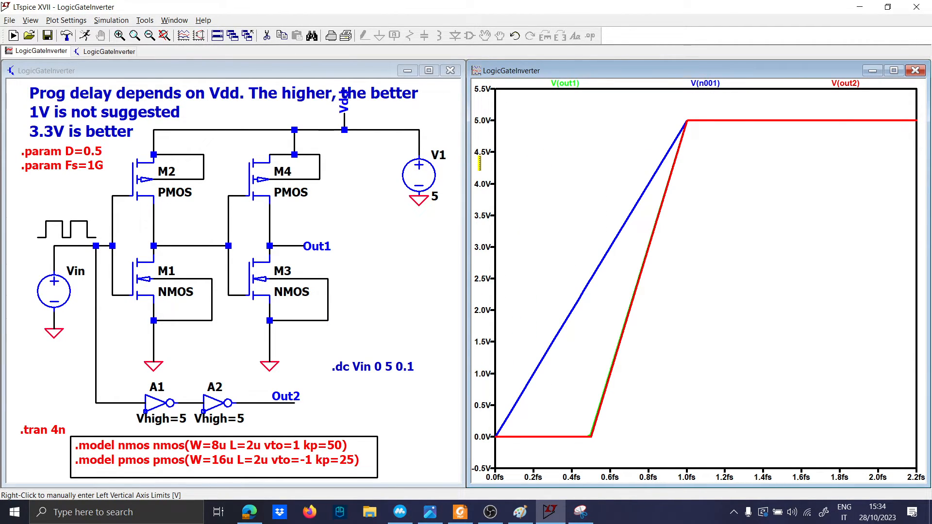
{"action": "left_click", "coordinate": [77, 246]}
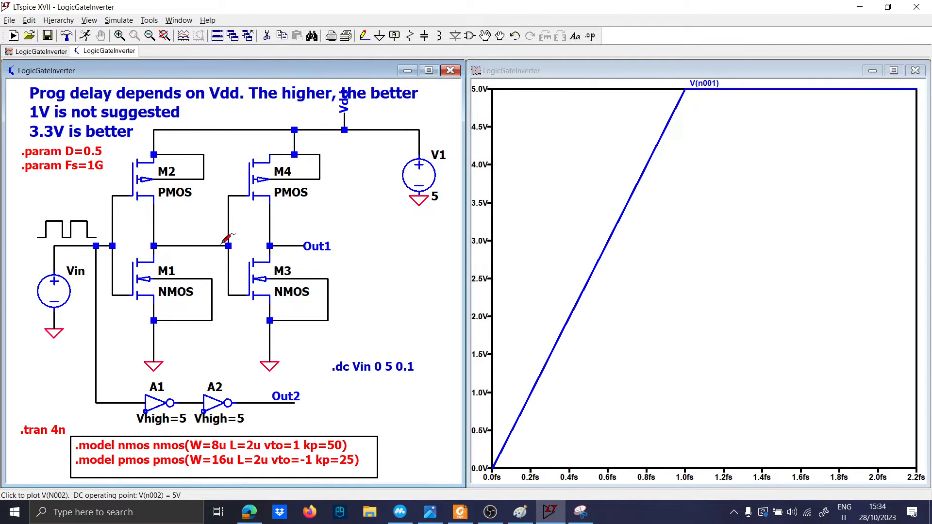
{"action": "left_click", "coordinate": [284, 246]}
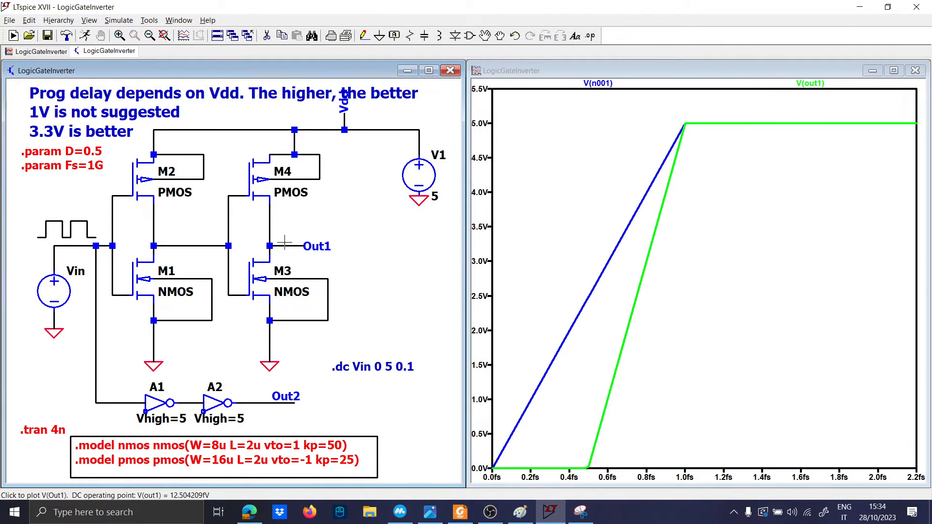
Step: Change the model thresholds to vto=0.1 and vto=-0.1 and rerun the simulation
{"action": "right_click", "coordinate": [289, 449]}
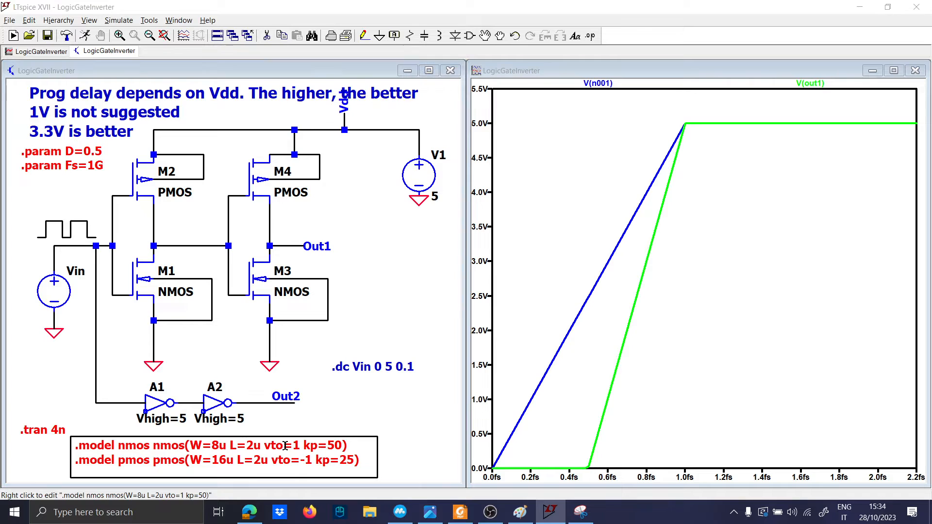
{"action": "left_click", "coordinate": [431, 259]}
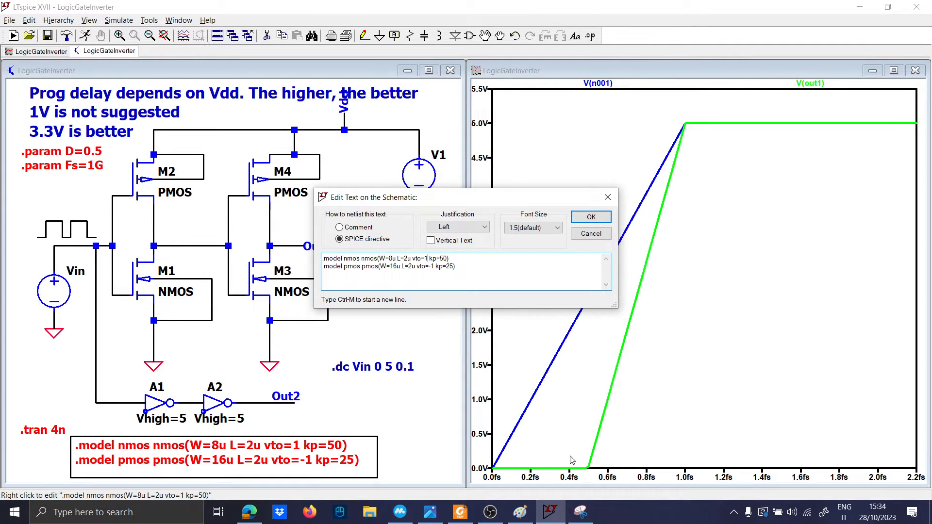
{"action": "key", "text": "BackSpace"}
{"action": "type", "text": "0.1"}
{"action": "key", "text": "BackSpace"}
{"action": "type", "text": "0.1"}
{"action": "key", "text": "Return"}
{"action": "left_click", "coordinate": [85, 36]}
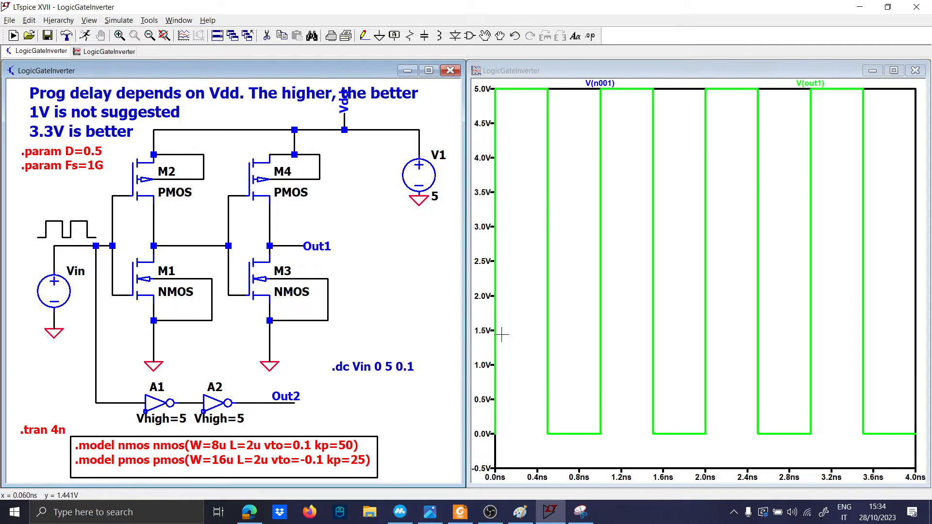
Step: Zoom in on the rising edges near time zero
{"action": "left_click_drag", "start_coordinate": [507, 445], "coordinate": [475, 123]}
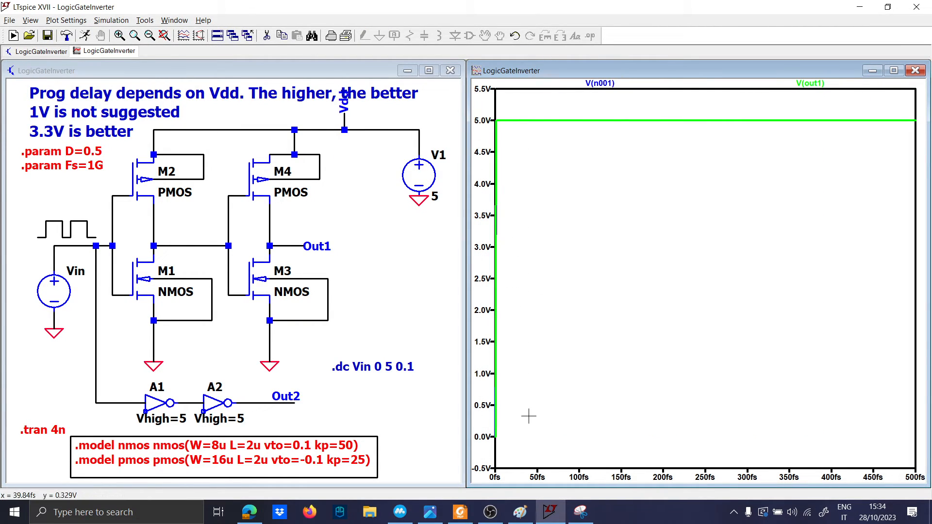
{"action": "left_click_drag", "start_coordinate": [527, 443], "coordinate": [502, 144]}
{"action": "left_click_drag", "start_coordinate": [551, 433], "coordinate": [495, 120]}
{"action": "left_click_drag", "start_coordinate": [618, 440], "coordinate": [502, 99]}
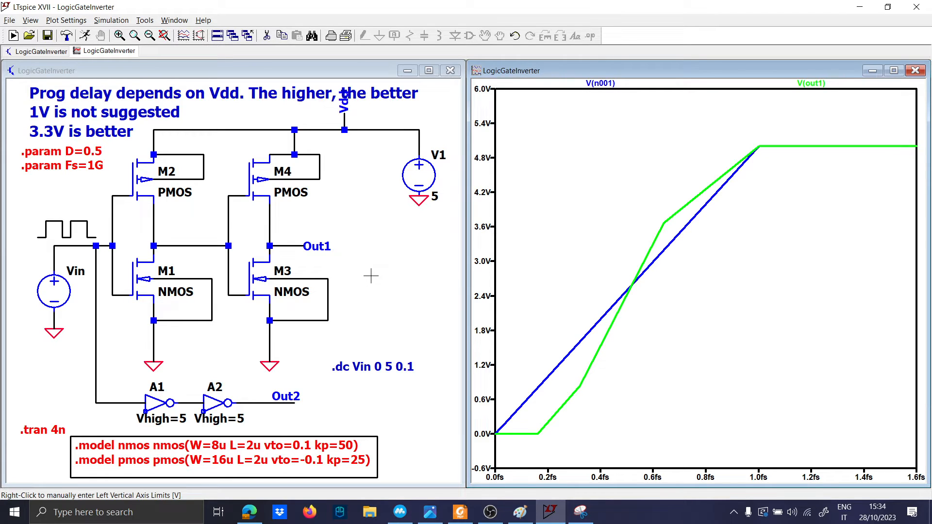
Step: Switch to the Paint notes and fix the pasted plot in place on the canvas
{"action": "left_click", "coordinate": [520, 512]}
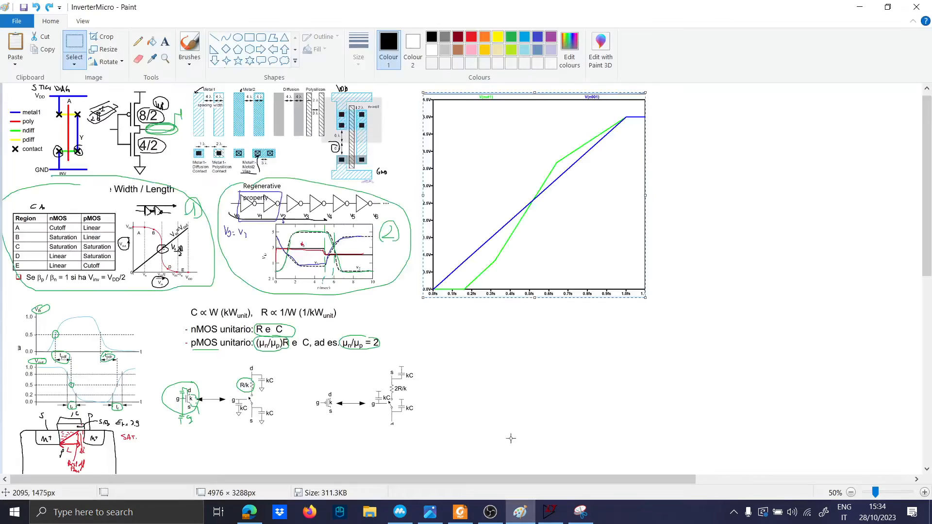
{"action": "left_click", "coordinate": [312, 412]}
{"action": "scroll", "coordinate": [311, 411], "scroll_direction": "up", "scroll_amount": 2}
{"action": "scroll", "coordinate": [340, 413], "scroll_direction": "down", "scroll_amount": 7}
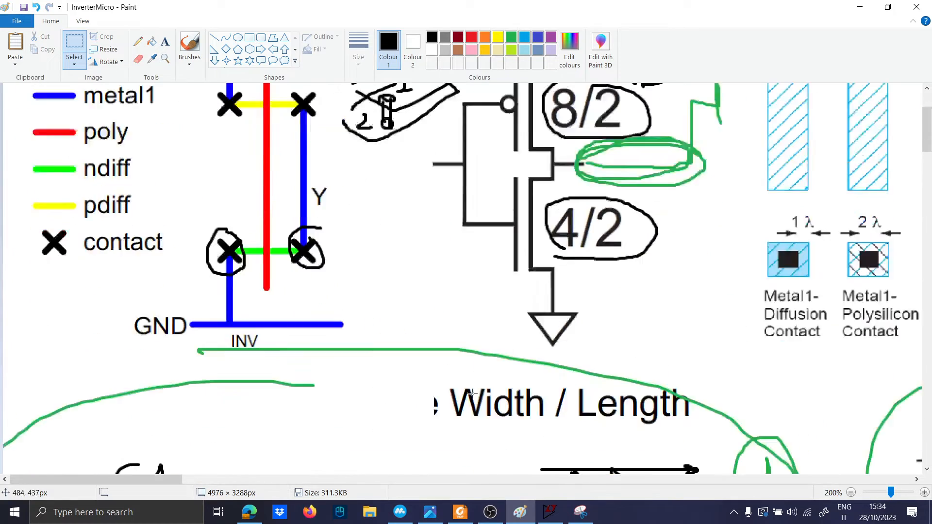
{"action": "left_click_drag", "start_coordinate": [149, 480], "coordinate": [417, 480]}
{"action": "scroll", "coordinate": [438, 435], "scroll_direction": "down", "scroll_amount": 8}
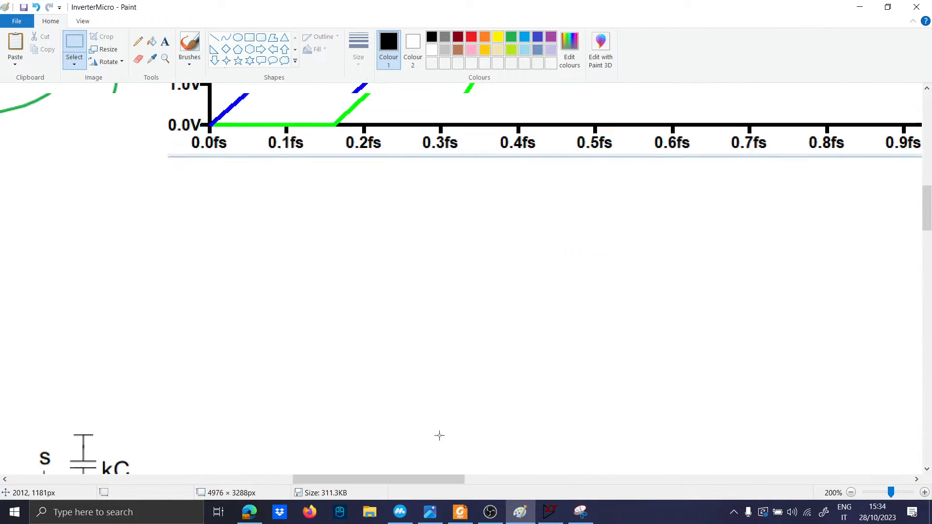
{"action": "scroll", "coordinate": [316, 402], "scroll_direction": "down", "scroll_amount": 1}
{"action": "left_click_drag", "start_coordinate": [357, 481], "coordinate": [151, 474]}
{"action": "scroll", "coordinate": [203, 398], "scroll_direction": "up", "scroll_amount": 4}
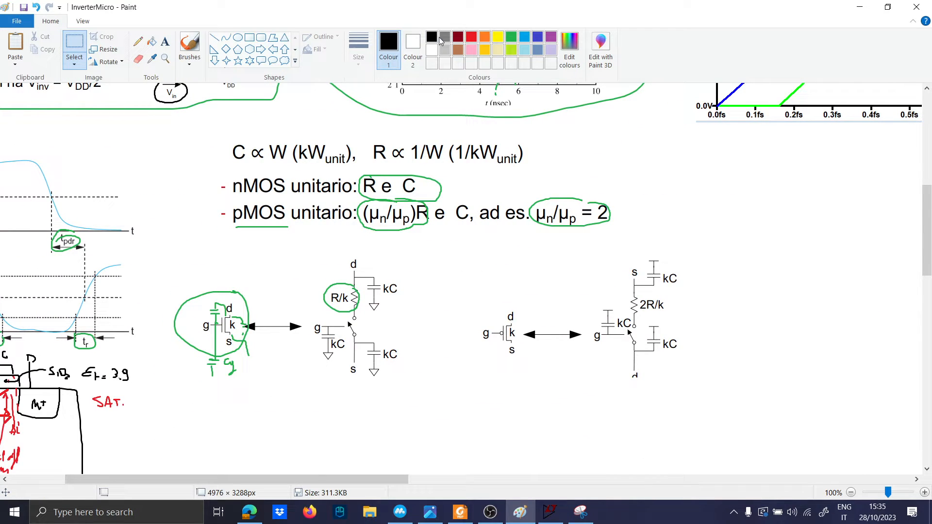
{"action": "scroll", "coordinate": [292, 304], "scroll_direction": "down", "scroll_amount": 4}
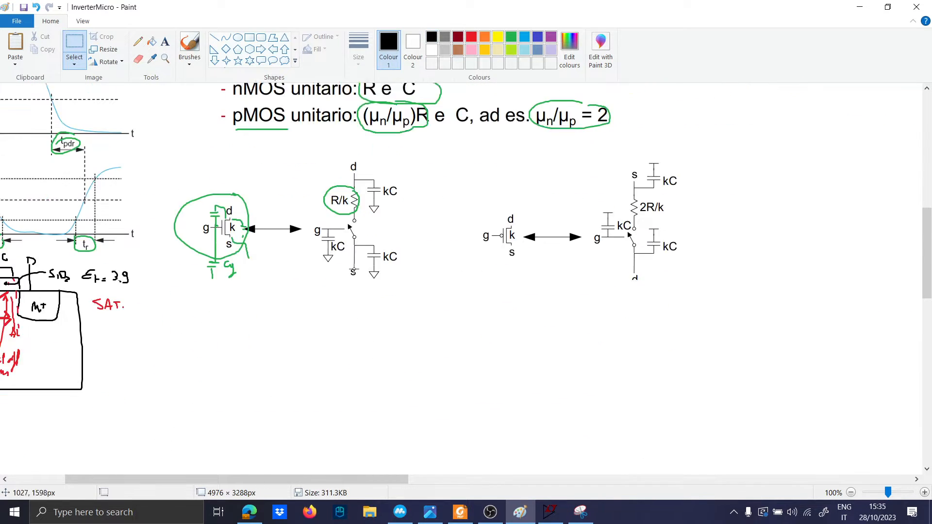
Step: Brush a load capacitor onto the inverter sketch's output, label it C and f, and minimize Paint
{"action": "left_click", "coordinate": [191, 43]}
{"action": "mouse_move", "coordinate": [229, 265]}
{"action": "left_mouse_down"}
{"action": "mouse_move", "coordinate": [230, 379]}
{"action": "mouse_move", "coordinate": [402, 355]}
{"action": "mouse_move", "coordinate": [214, 370]}
{"action": "left_mouse_up"}
{"action": "mouse_move", "coordinate": [410, 352]}
{"action": "left_mouse_down"}
{"action": "mouse_move", "coordinate": [417, 335]}
{"action": "mouse_move", "coordinate": [408, 357]}
{"action": "left_mouse_up"}
{"action": "left_click_drag", "start_coordinate": [445, 344], "coordinate": [641, 344]}
{"action": "scroll", "coordinate": [642, 370], "scroll_direction": "down", "scroll_amount": 2}
{"action": "left_click_drag", "start_coordinate": [606, 287], "coordinate": [755, 282]}
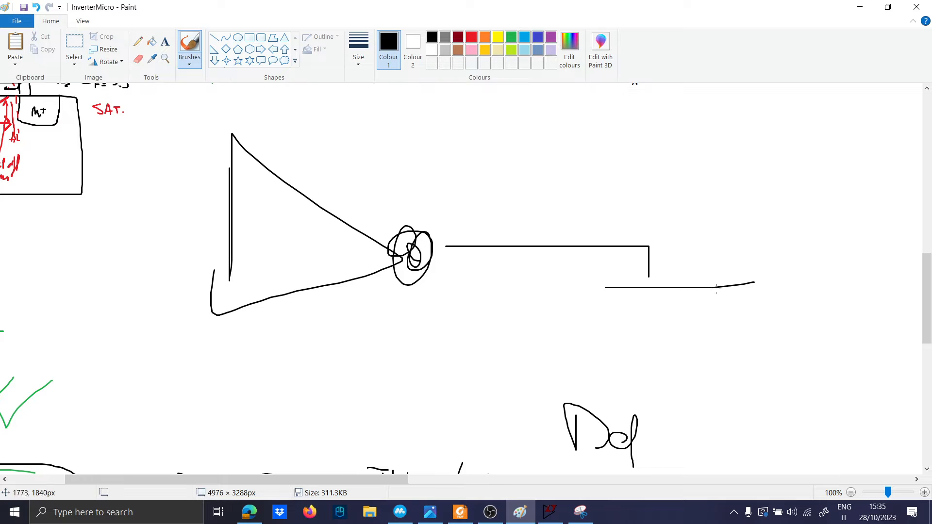
{"action": "left_click_drag", "start_coordinate": [614, 311], "coordinate": [735, 311]}
{"action": "mouse_move", "coordinate": [705, 219]}
{"action": "left_mouse_down"}
{"action": "mouse_move", "coordinate": [736, 266]}
{"action": "mouse_move", "coordinate": [742, 246]}
{"action": "left_mouse_up"}
{"action": "left_click", "coordinate": [859, 8]}
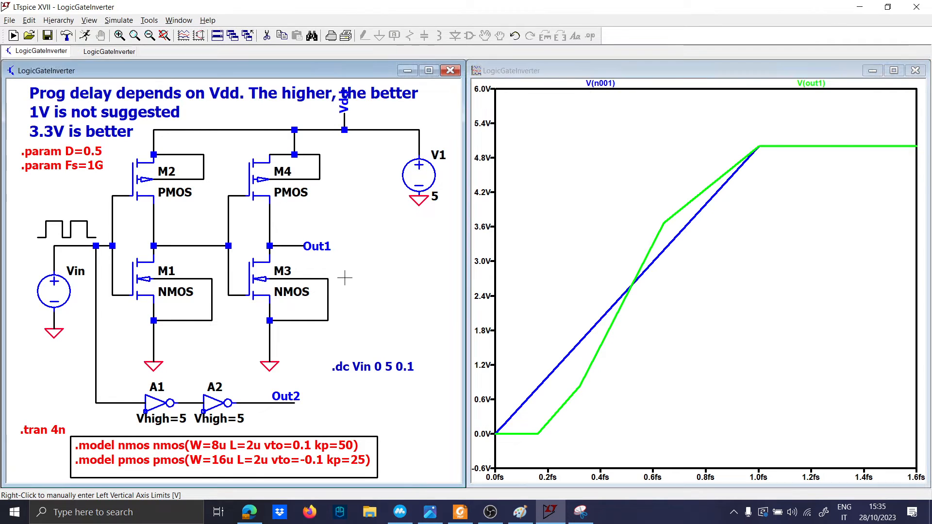
Step: Wire Out1 down to a new ground and place a capacitor on that wire
{"action": "left_click", "coordinate": [297, 246]}
{"action": "left_click", "coordinate": [386, 246]}
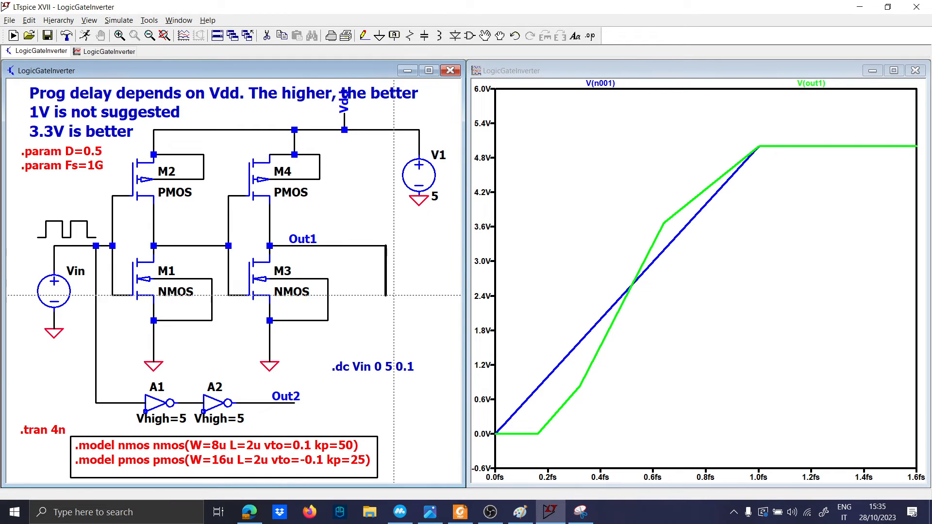
{"action": "left_click", "coordinate": [386, 321]}
{"action": "key", "text": "g"}
{"action": "left_click", "coordinate": [386, 320]}
{"action": "key", "text": "c"}
{"action": "left_click", "coordinate": [386, 287]}
{"action": "key", "text": "Escape"}
Step: Rename the capacitor to Cload and give it a value of 1p
{"action": "right_click", "coordinate": [397, 304]}
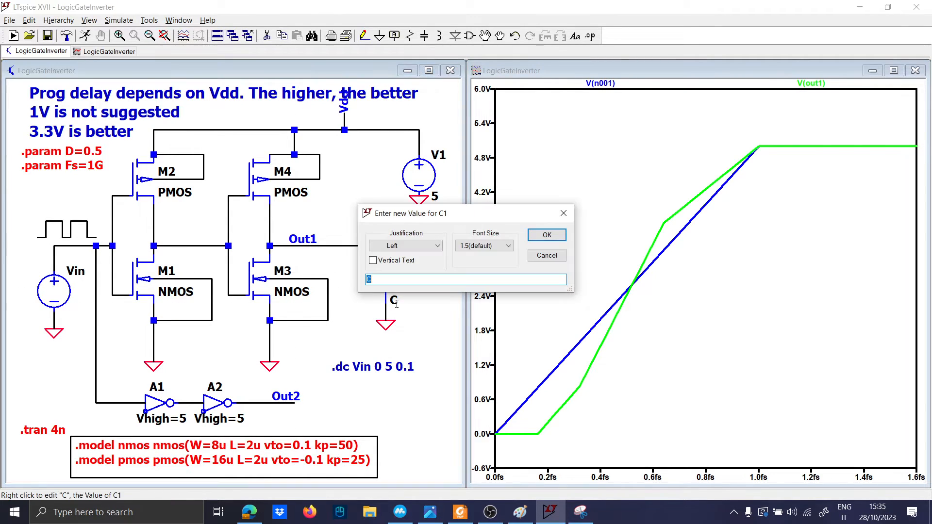
{"action": "key", "text": "Escape"}
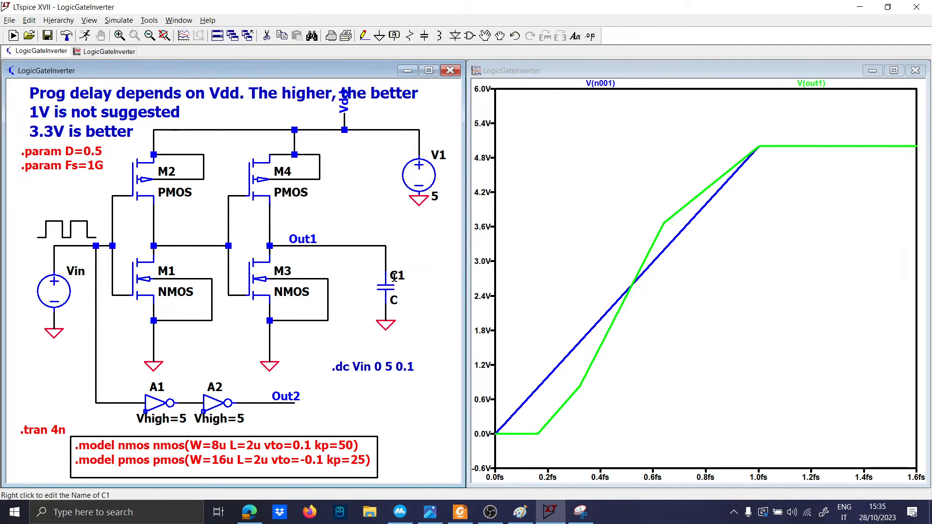
{"action": "right_click", "coordinate": [395, 276]}
{"action": "key", "text": "Caps_Lock"}
{"action": "type", "text": "C1"}
{"action": "key", "text": "Caps_Lock"}
{"action": "type", "text": "load"}
{"action": "key", "text": "Return"}
{"action": "right_click", "coordinate": [394, 302]}
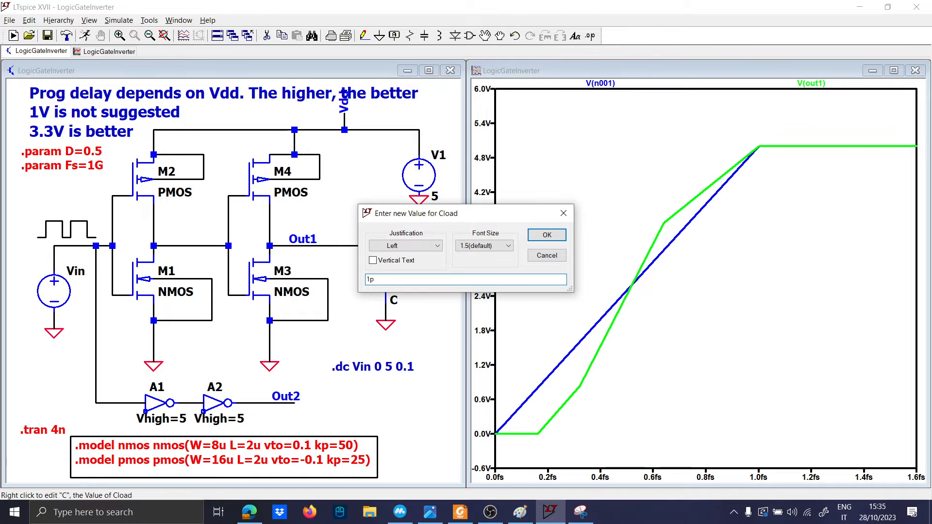
{"action": "key", "text": "Return"}
{"action": "right_click", "coordinate": [395, 302]}
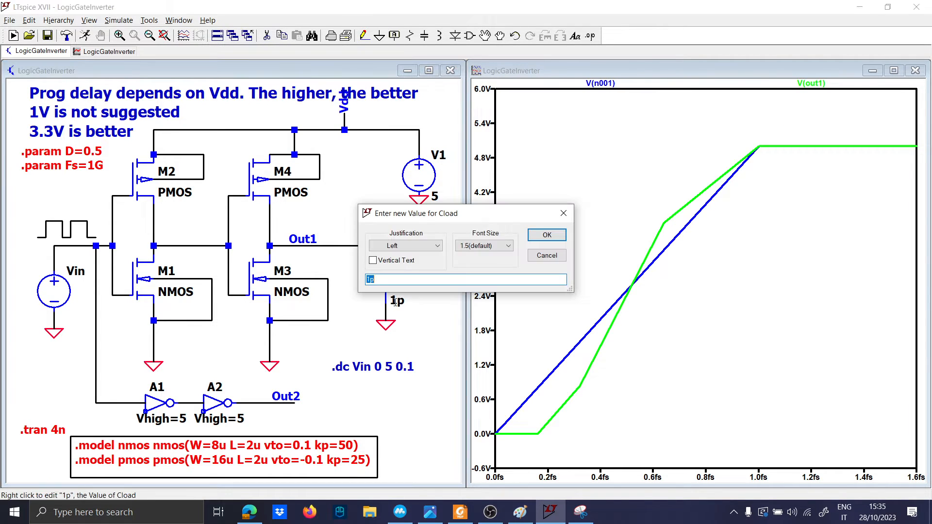
{"action": "key", "text": "Return"}
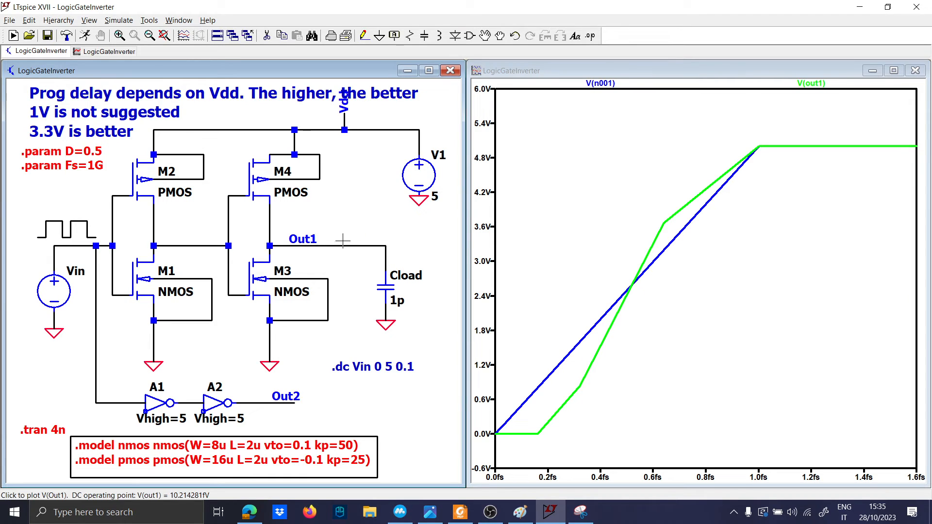
Step: Rerun the transient simulation and zoom the time axis down to 0–24 fs
{"action": "left_click", "coordinate": [85, 36]}
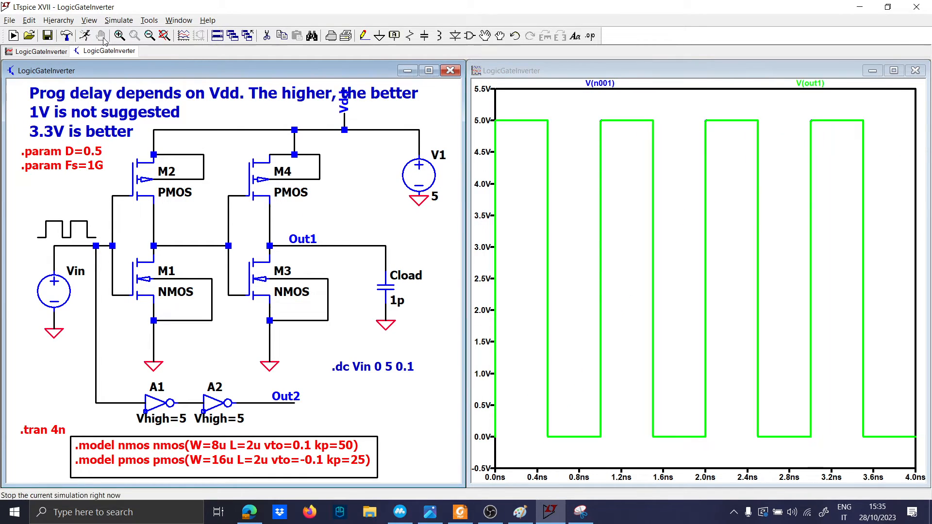
{"action": "left_click_drag", "start_coordinate": [561, 442], "coordinate": [496, 116]}
{"action": "left_click_drag", "start_coordinate": [535, 456], "coordinate": [495, 117]}
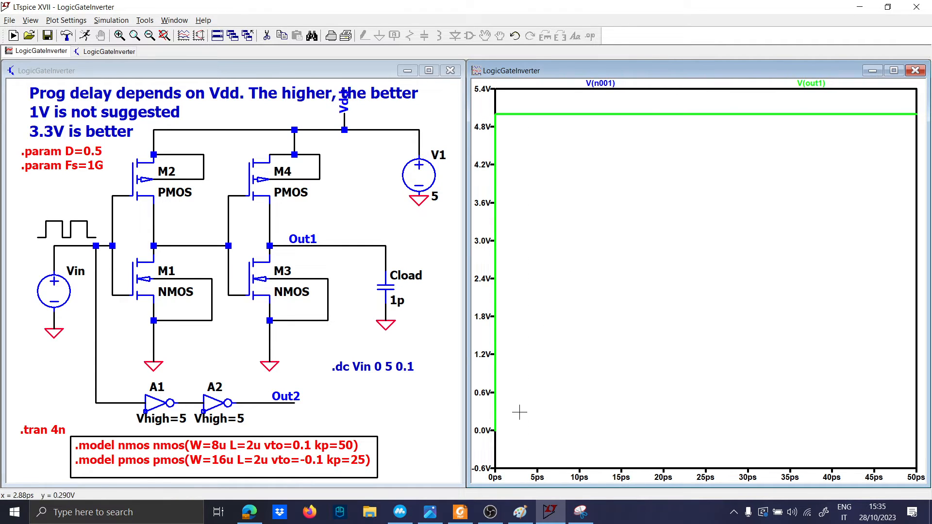
{"action": "left_click_drag", "start_coordinate": [509, 440], "coordinate": [489, 149]}
{"action": "left_click_drag", "start_coordinate": [531, 447], "coordinate": [495, 119]}
{"action": "left_click_drag", "start_coordinate": [561, 440], "coordinate": [495, 145]}
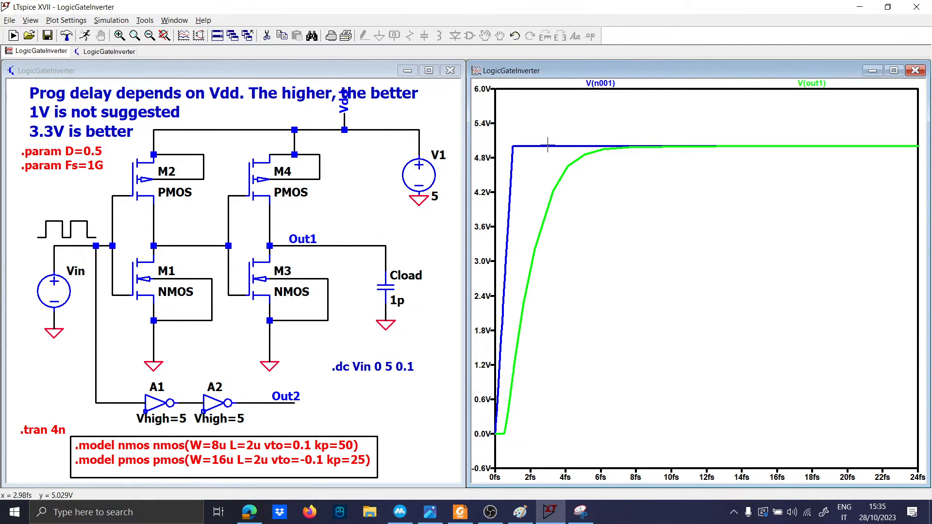
Step: Plot V(n002) between the inverters, move V(out1) to a new pane, and switch to Paint
{"action": "left_click", "coordinate": [194, 250]}
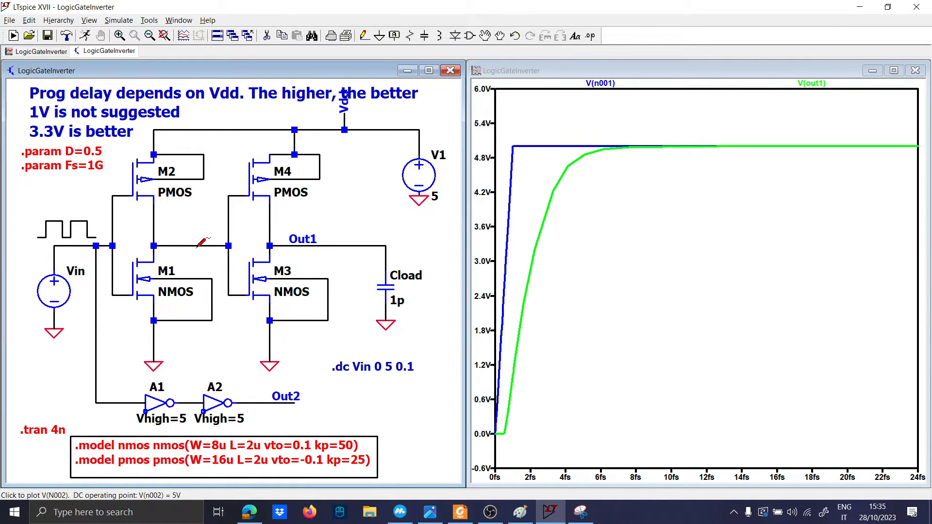
{"action": "left_click", "coordinate": [197, 247]}
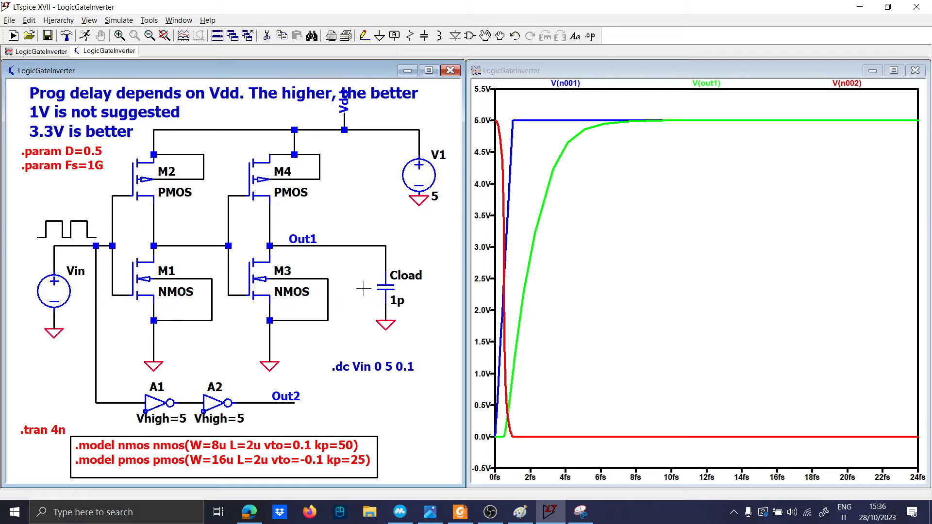
{"action": "right_click", "coordinate": [591, 236]}
{"action": "left_click", "coordinate": [628, 295]}
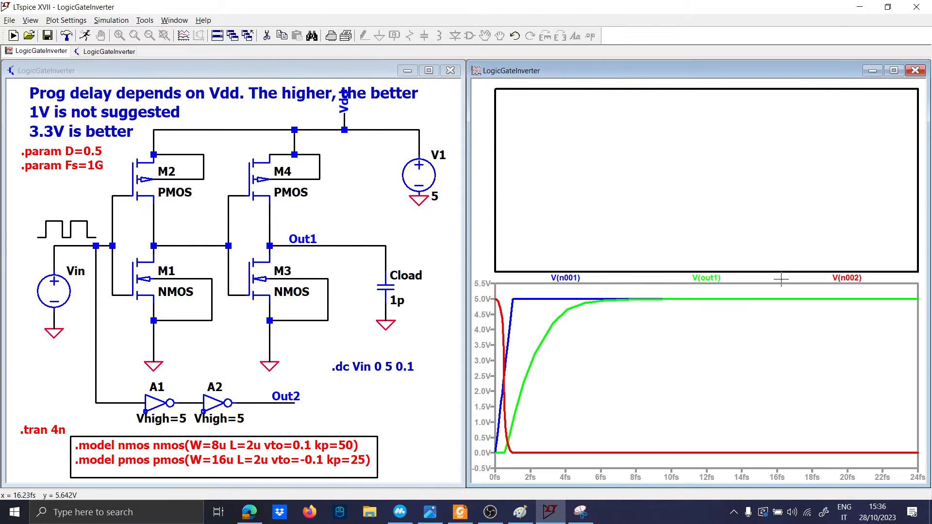
{"action": "left_click_drag", "start_coordinate": [720, 277], "coordinate": [705, 82]}
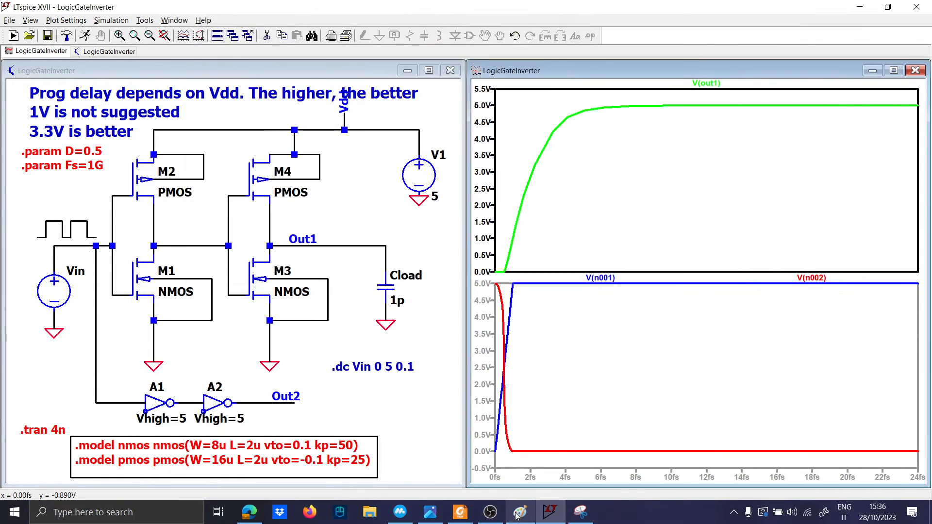
{"action": "left_click", "coordinate": [518, 514]}
{"action": "scroll", "coordinate": [404, 450], "scroll_direction": "down", "scroll_amount": 5}
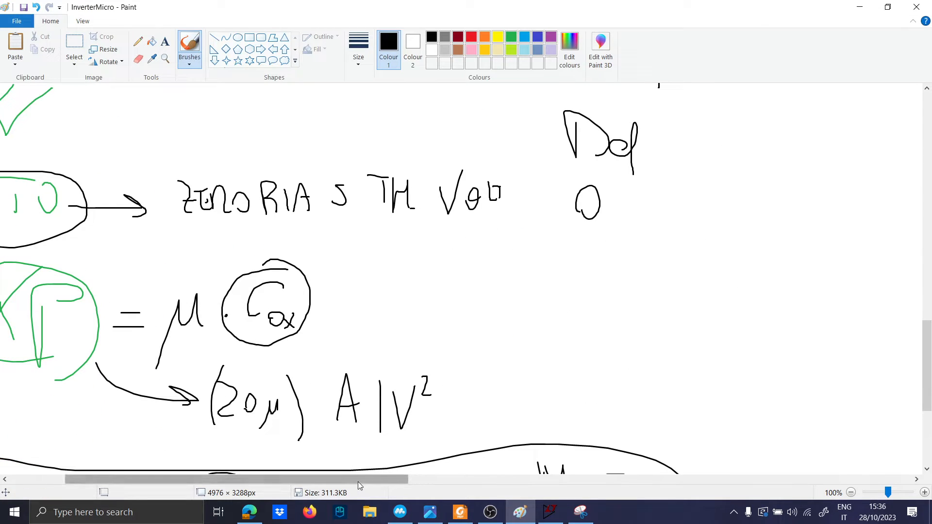
Step: Scroll to the Vin/Vout delay graphs in Paint, loop around them, and return to LTspice
{"action": "left_click_drag", "start_coordinate": [357, 481], "coordinate": [53, 419]}
{"action": "scroll", "coordinate": [54, 422], "scroll_direction": "up", "scroll_amount": 10}
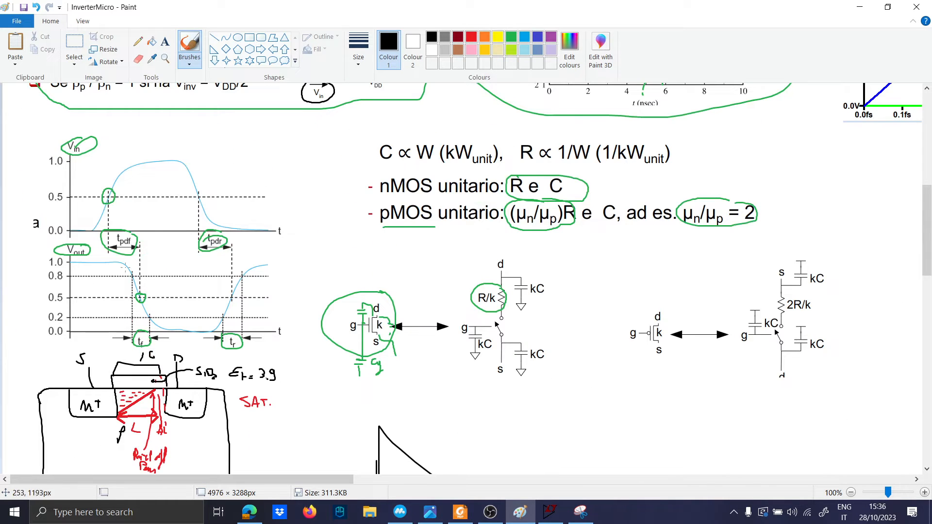
{"action": "mouse_move", "coordinate": [84, 133]}
{"action": "left_mouse_down"}
{"action": "mouse_move", "coordinate": [5, 284]}
{"action": "mouse_move", "coordinate": [104, 342]}
{"action": "mouse_move", "coordinate": [280, 347]}
{"action": "mouse_move", "coordinate": [246, 115]}
{"action": "left_mouse_up"}
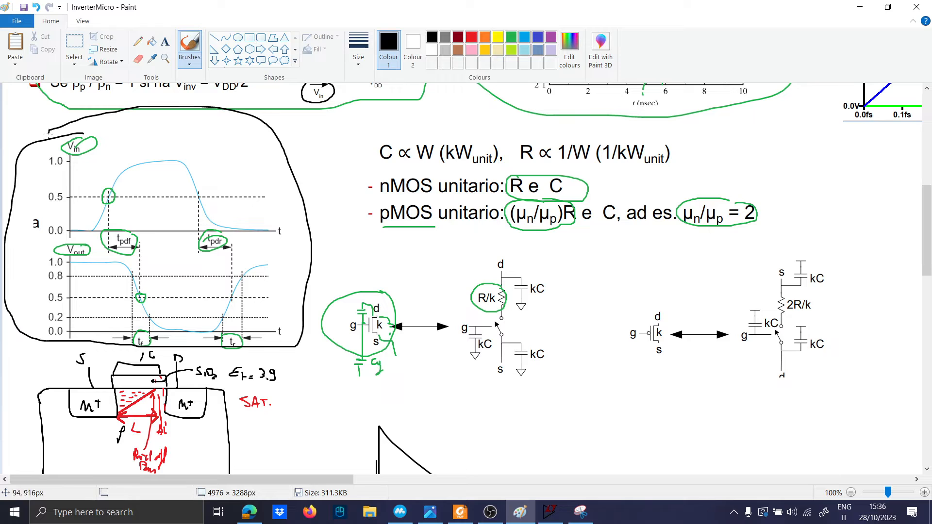
{"action": "left_click", "coordinate": [550, 512]}
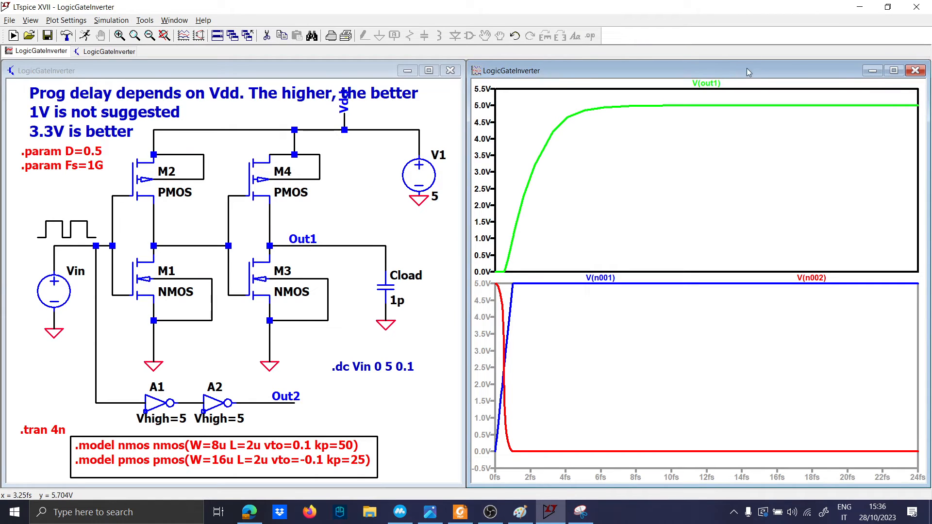
Step: Read V(out1) values with a cursor, sliding it to about 5.57 fs
{"action": "left_click", "coordinate": [706, 83]}
{"action": "mouse_move", "coordinate": [675, 105]}
{"action": "left_mouse_down"}
{"action": "mouse_move", "coordinate": [559, 119]}
{"action": "mouse_move", "coordinate": [593, 109]}
{"action": "left_mouse_up"}
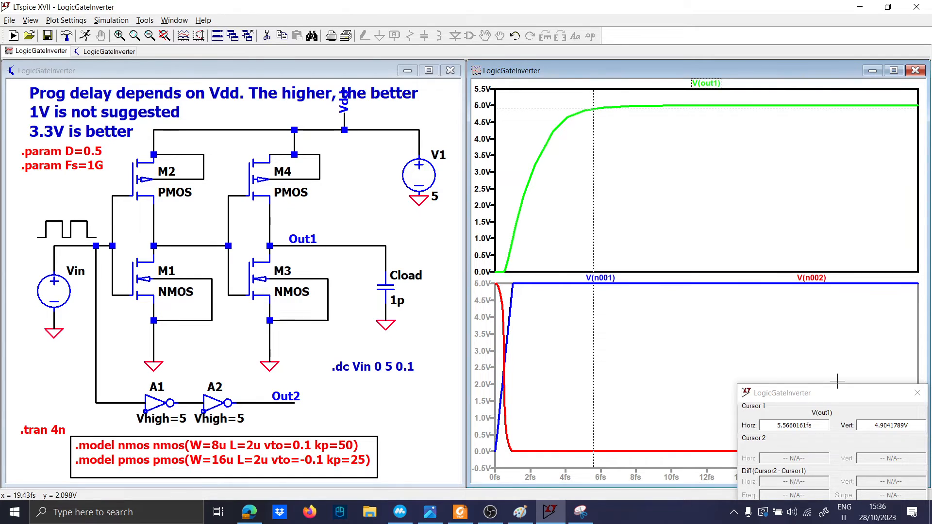
{"action": "left_click", "coordinate": [916, 399]}
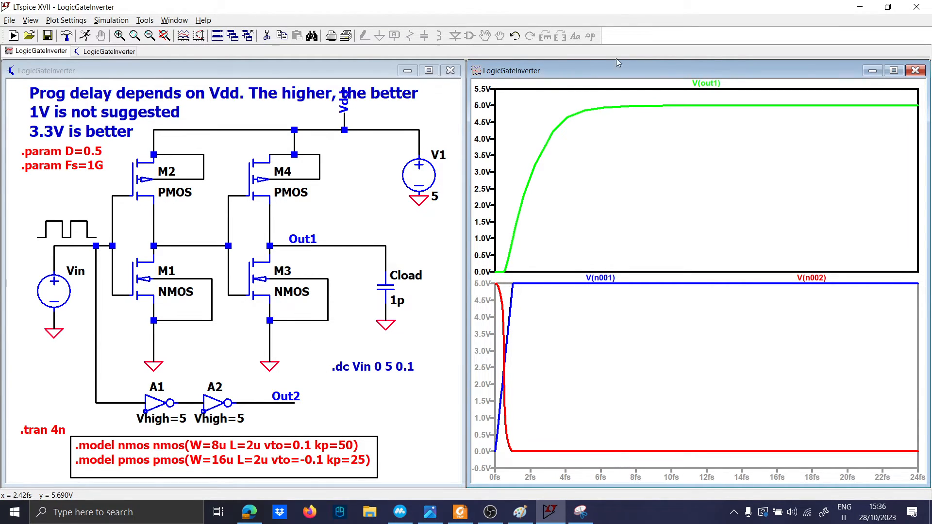
{"action": "left_click", "coordinate": [706, 83]}
{"action": "left_click_drag", "start_coordinate": [707, 101], "coordinate": [682, 101]}
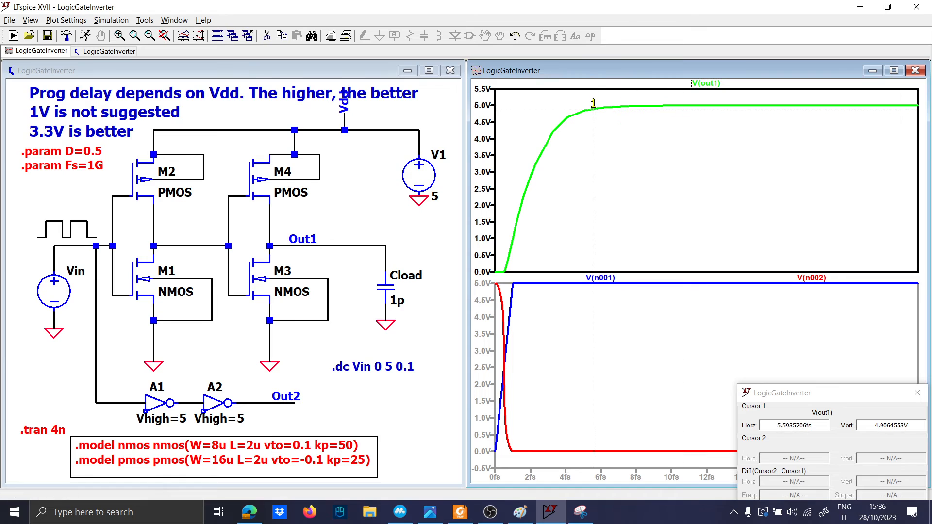
{"action": "left_click", "coordinate": [918, 393]}
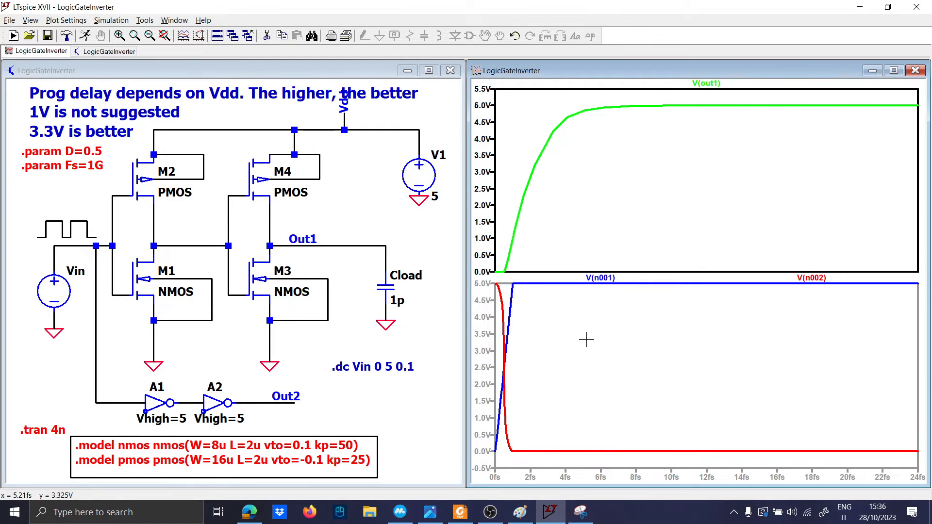
Step: Zoom to fit the 0–4 ns waveforms, zoom to the first 600 ps, and delete V(n001)
{"action": "right_click", "coordinate": [604, 227]}
{"action": "left_click", "coordinate": [627, 238]}
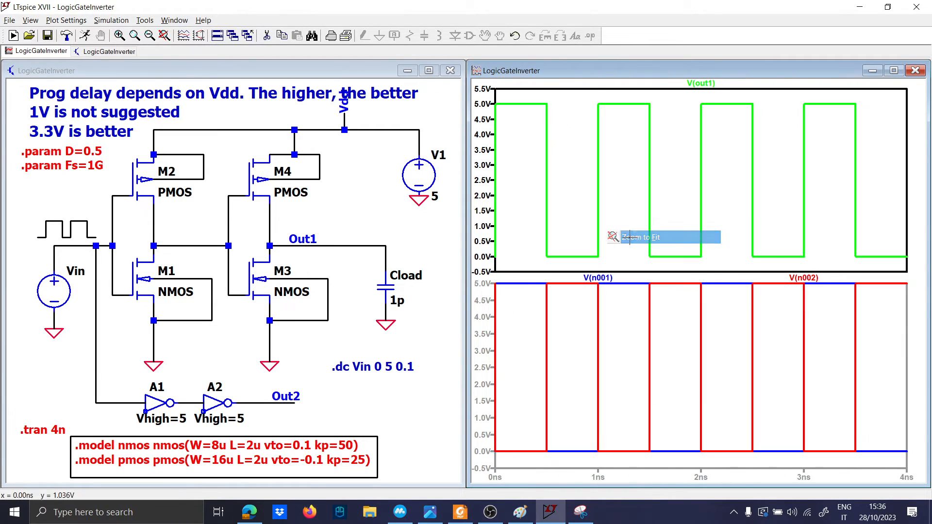
{"action": "left_click_drag", "start_coordinate": [556, 264], "coordinate": [496, 94]}
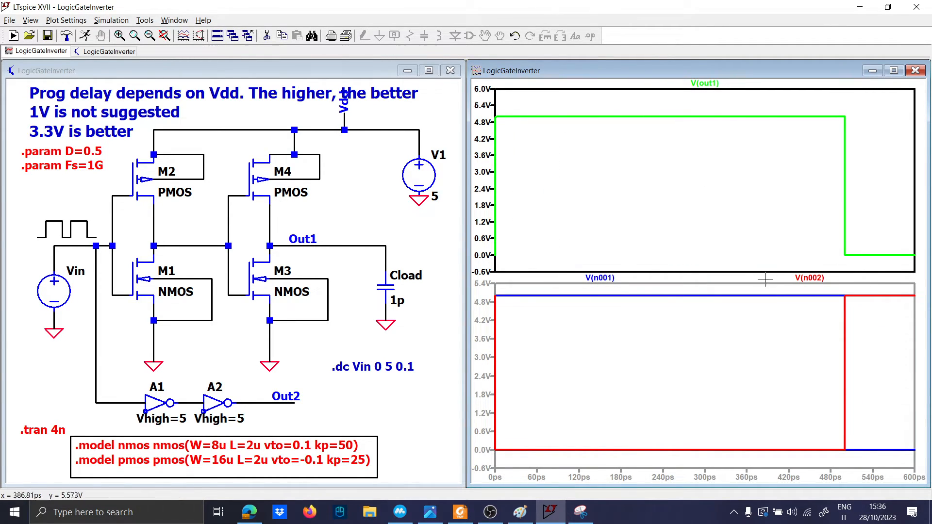
{"action": "right_click", "coordinate": [612, 278]}
{"action": "left_click", "coordinate": [465, 289]}
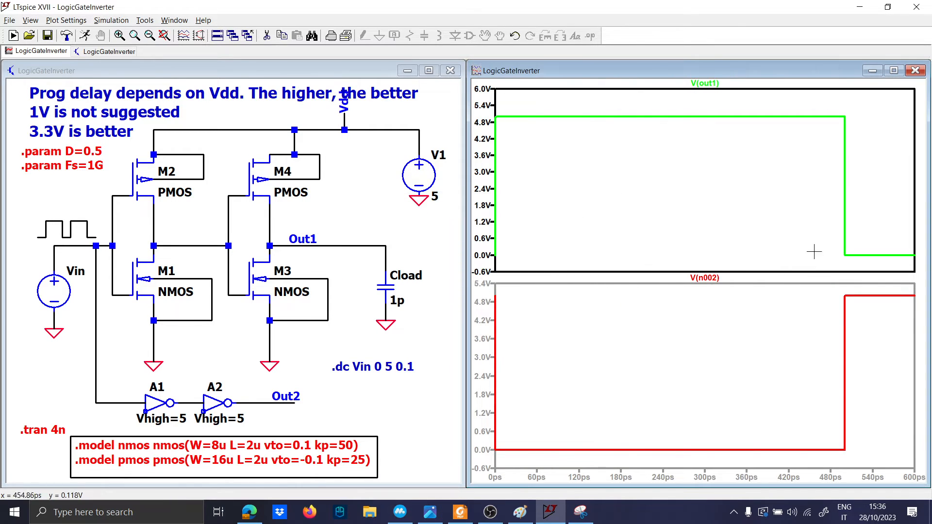
Step: Zoom both plots step by step onto the 500 ps edge, ending at 499.992–500.010 ps
{"action": "left_click_drag", "start_coordinate": [855, 258], "coordinate": [828, 106]}
{"action": "left_click_drag", "start_coordinate": [762, 271], "coordinate": [686, 93]}
{"action": "left_click_drag", "start_coordinate": [722, 267], "coordinate": [699, 117]}
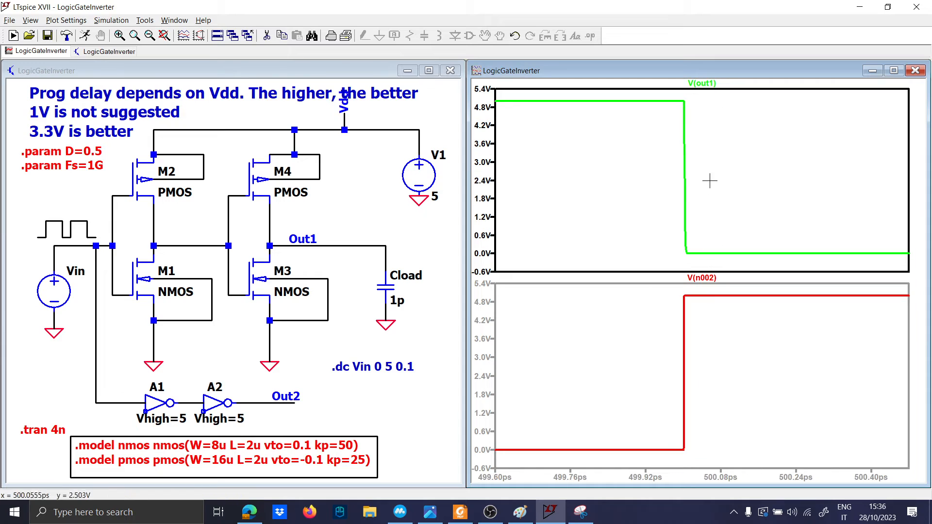
{"action": "left_click_drag", "start_coordinate": [710, 180], "coordinate": [762, 222]}
{"action": "left_click_drag", "start_coordinate": [742, 255], "coordinate": [671, 98]}
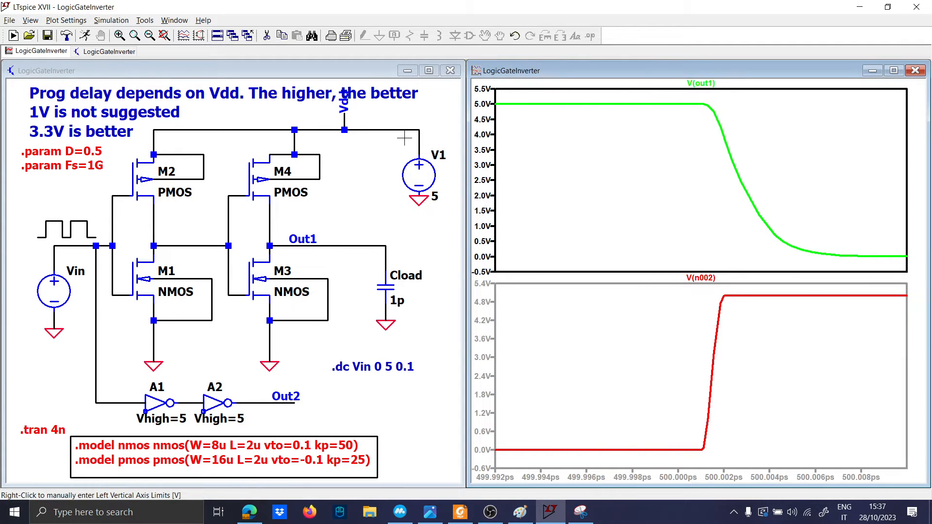
Step: Place the comment 'Suggestion: Use find-when statement' below the .model box and start a new text note
{"action": "left_click_drag", "start_coordinate": [336, 382], "coordinate": [334, 271]}
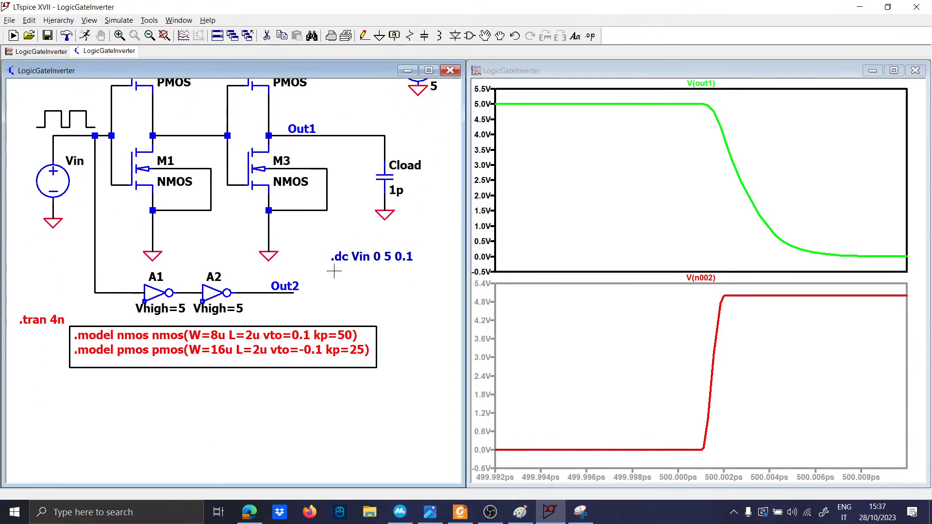
{"action": "type", "text": "s"}
{"action": "type", "text": "S"}
{"action": "key", "text": "Caps_Lock"}
{"action": "type", "text": "ugge"}
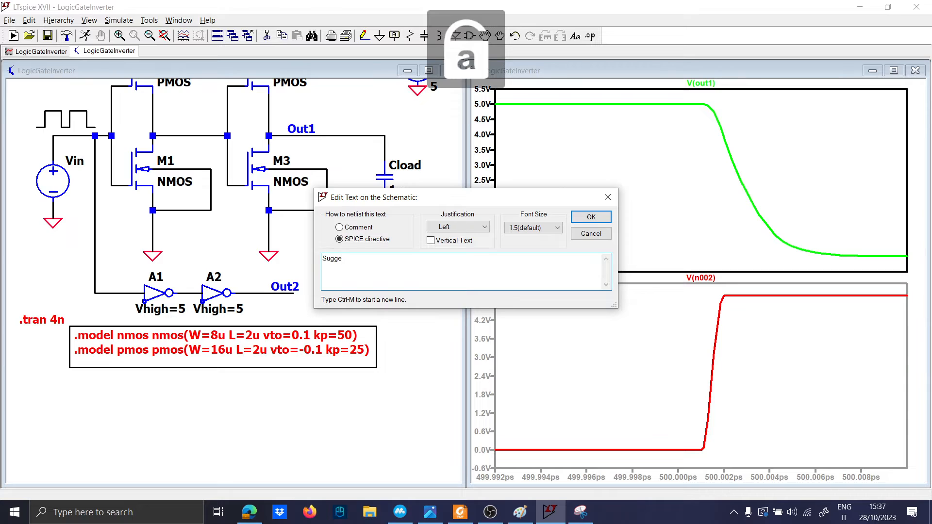
{"action": "type", "text": "stion: U"}
{"action": "key", "text": "Caps_Lock"}
{"action": "type", "text": "se fi"}
{"action": "type", "text": "nd."}
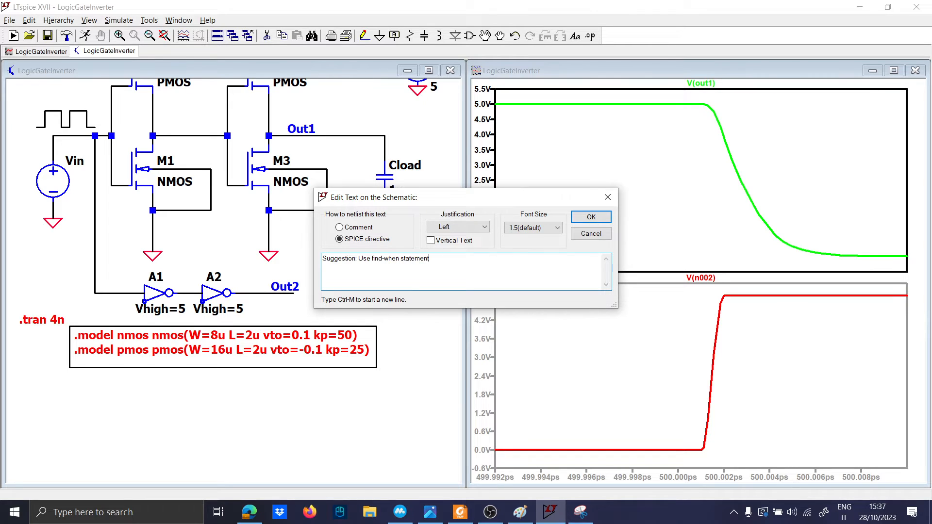
{"action": "left_click", "coordinate": [340, 228]}
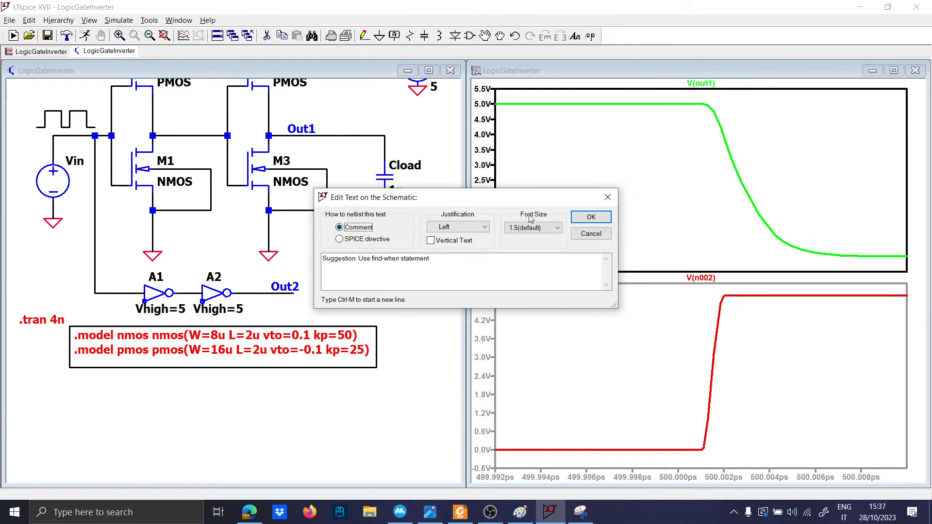
{"action": "left_click", "coordinate": [575, 217]}
{"action": "left_click", "coordinate": [64, 381]}
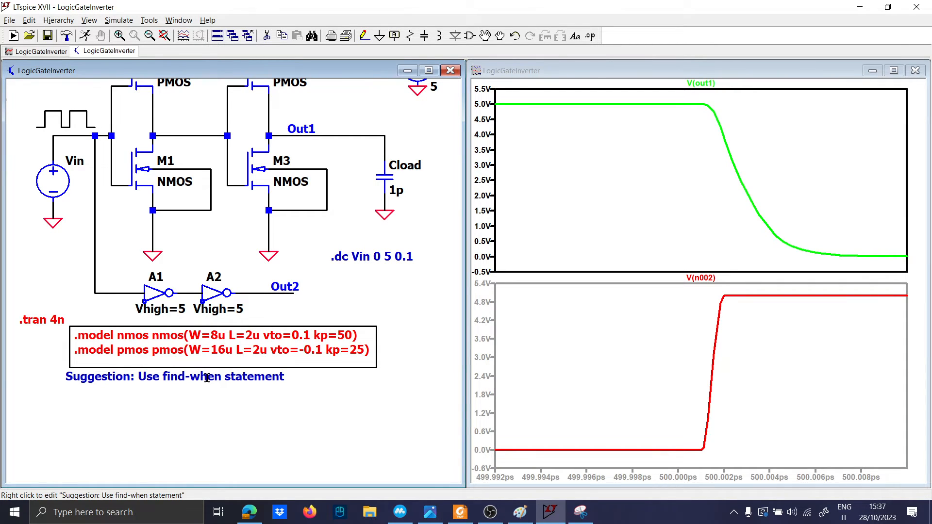
{"action": "key", "text": "t"}
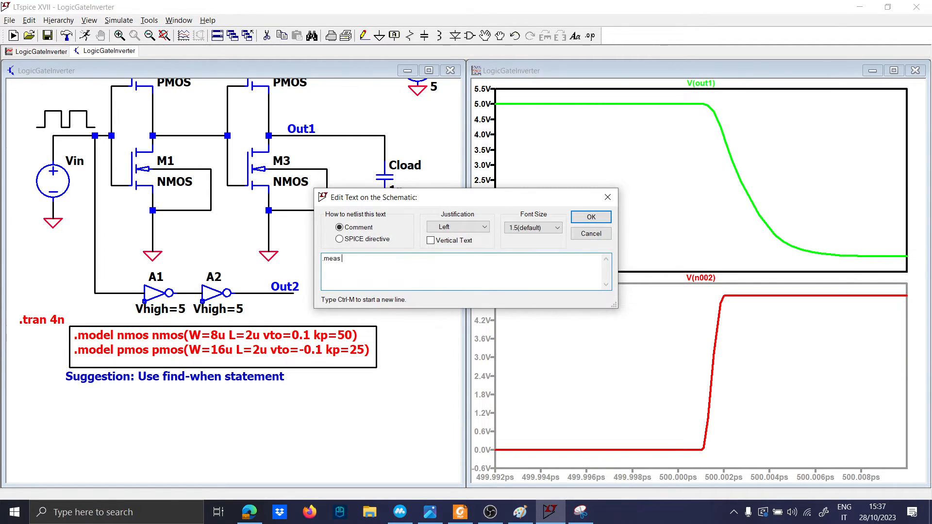
Step: Write the first statement '.meas t1 FIND time WHEN V(in)=2.5V RISE=1'
{"action": "key", "text": "Caps_Lock"}
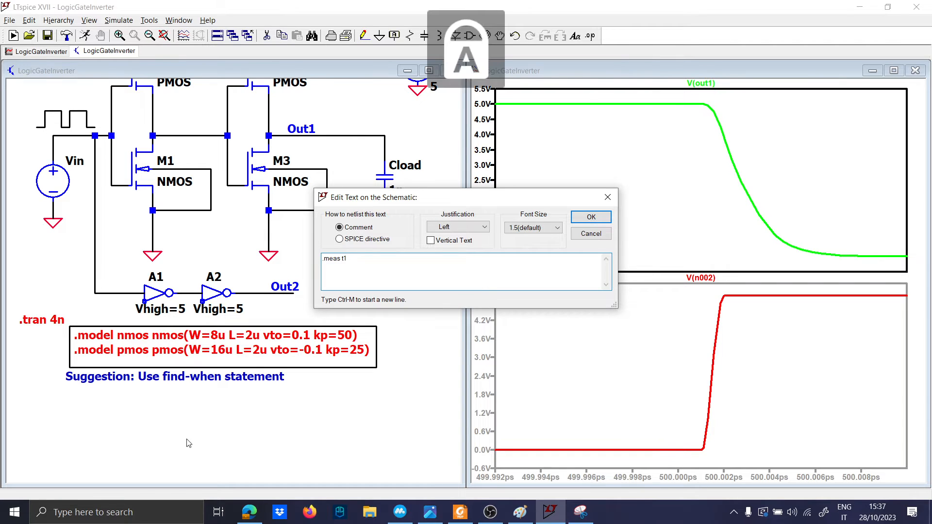
{"action": "type", "text": "D"}
{"action": "key", "text": "Caps_Lock"}
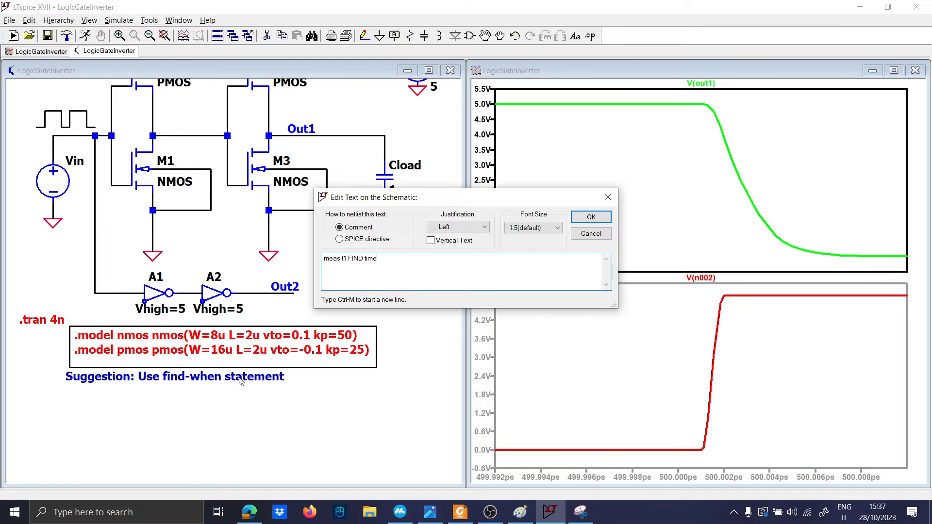
{"action": "left_click_drag", "start_coordinate": [363, 262], "coordinate": [378, 263]}
{"action": "left_click", "coordinate": [375, 257]}
{"action": "key", "text": "Caps_Lock"}
{"action": "type", "text": "WHEN"}
{"action": "key", "text": "Caps_Lock"}
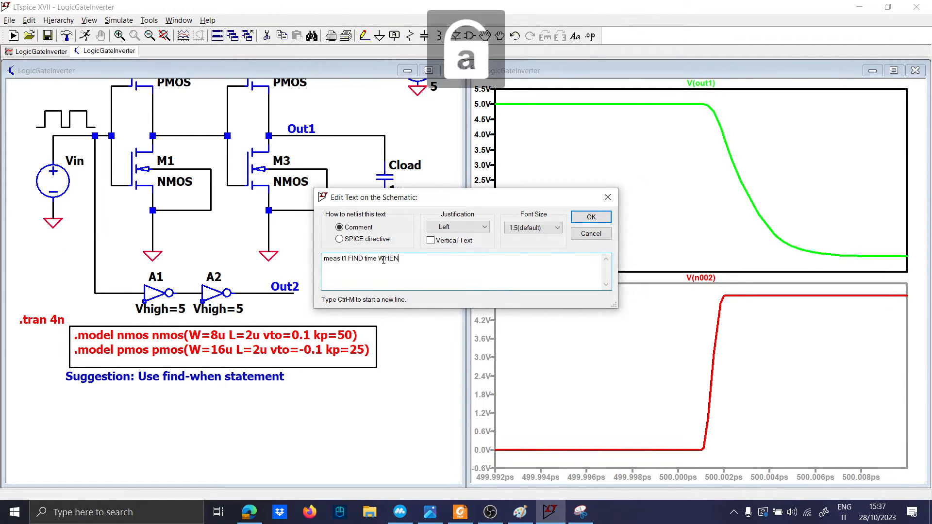
{"action": "type", "text": "("}
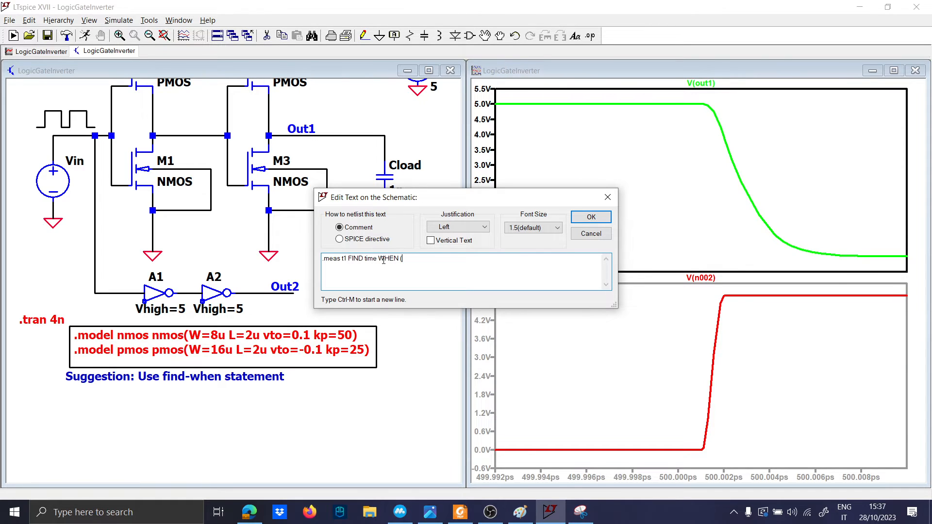
{"action": "key", "text": "BackSpace"}
{"action": "key", "text": "Caps_Lock"}
{"action": "type", "text": "V"}
{"action": "key", "text": "Caps_Lock"}
{"action": "type", "text": "in"}
{"action": "type", "text": ")=2.5"}
{"action": "key", "text": "Caps_Lock"}
{"action": "type", "text": "V"}
{"action": "key", "text": "Caps_Lock"}
{"action": "key", "text": "Caps_Lock"}
{"action": "type", "text": "RI"}
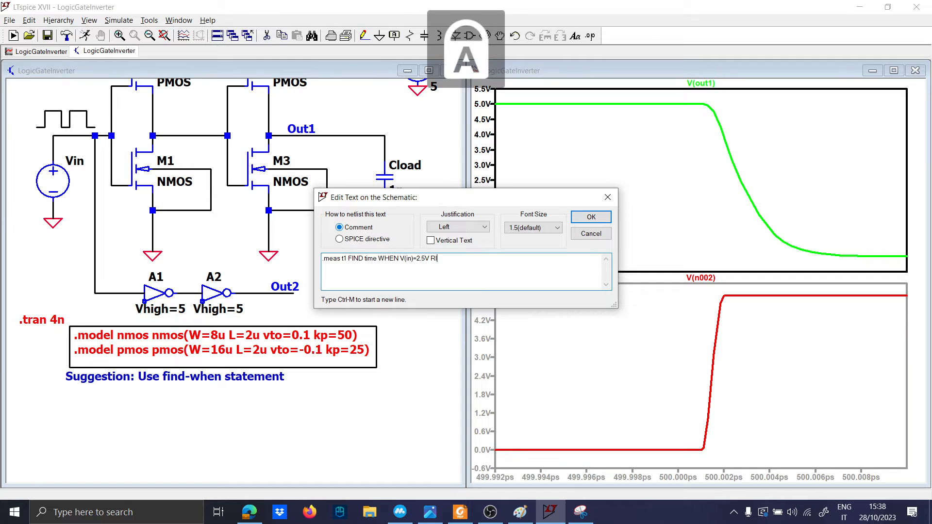
{"action": "type", "text": "SE="}
{"action": "key", "text": "Caps_Lock"}
{"action": "type", "text": "1"}
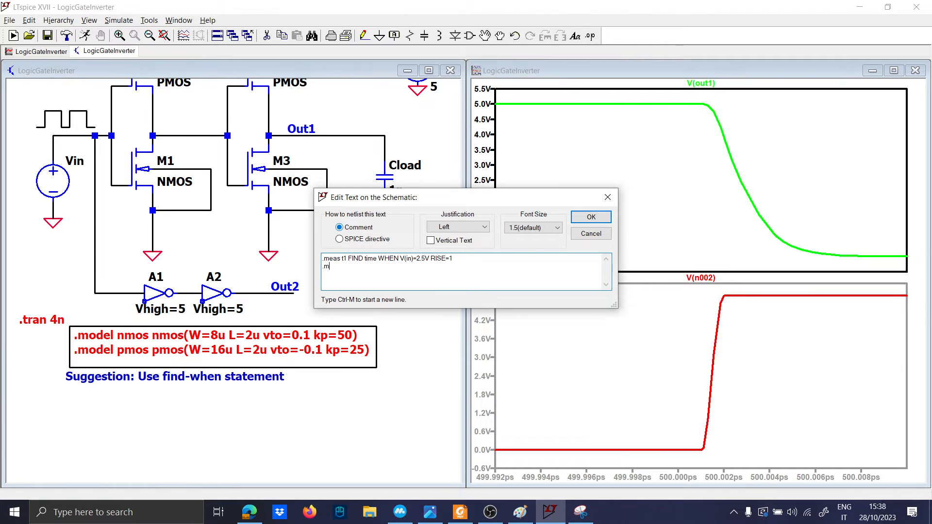
Step: Write the second statement '.meas t2 FIND time WHEN V(out1)=2.5V FALL=1', then switch to Paint
{"action": "key", "text": "BackSpace"}
{"action": "key", "text": "BackSpace"}
{"action": "type", "text": "t2"}
{"action": "key", "text": "Caps_Lock"}
{"action": "type", "text": "FIND"}
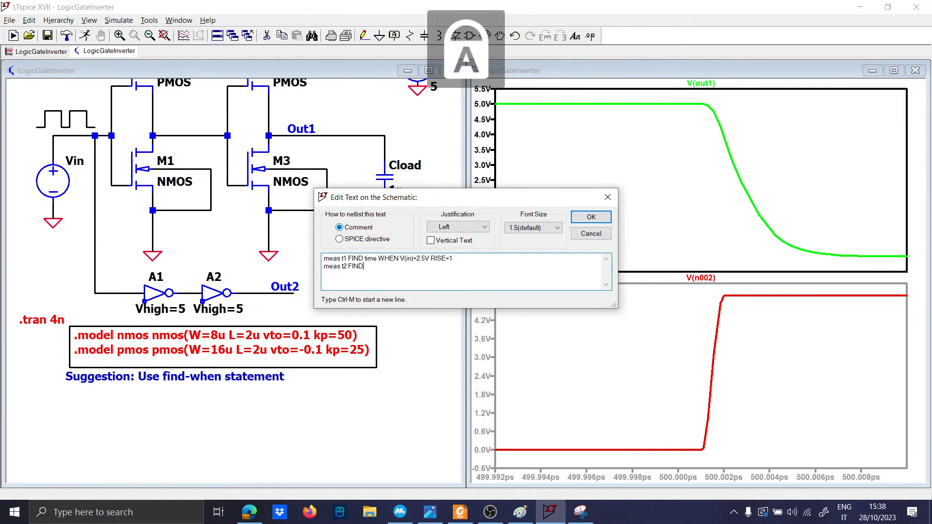
{"action": "key", "text": "Caps_Lock"}
{"action": "type", "text": "time w"}
{"action": "key", "text": "Caps_Lock"}
{"action": "key", "text": "BackSpace"}
{"action": "type", "text": "WHEN"}
{"action": "key", "text": "Caps_Lock"}
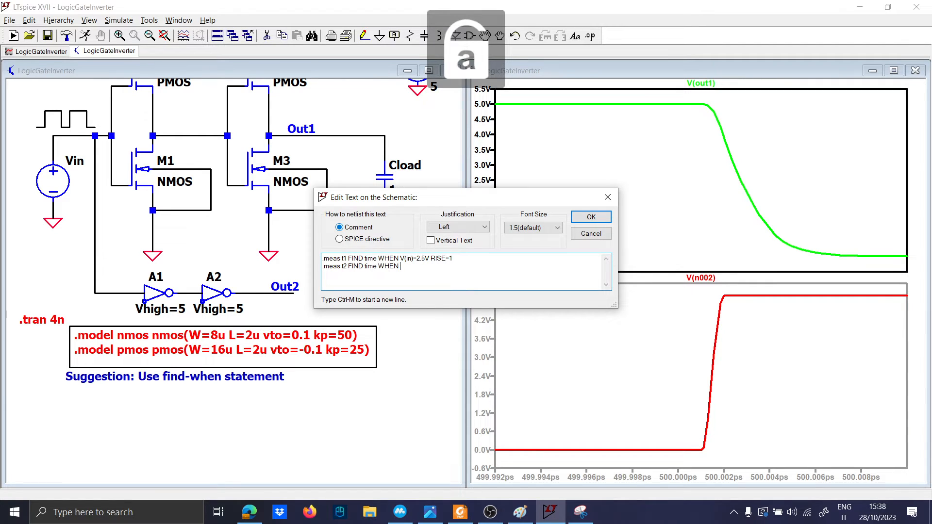
{"action": "key", "text": "Caps_Lock"}
{"action": "type", "text": "V"}
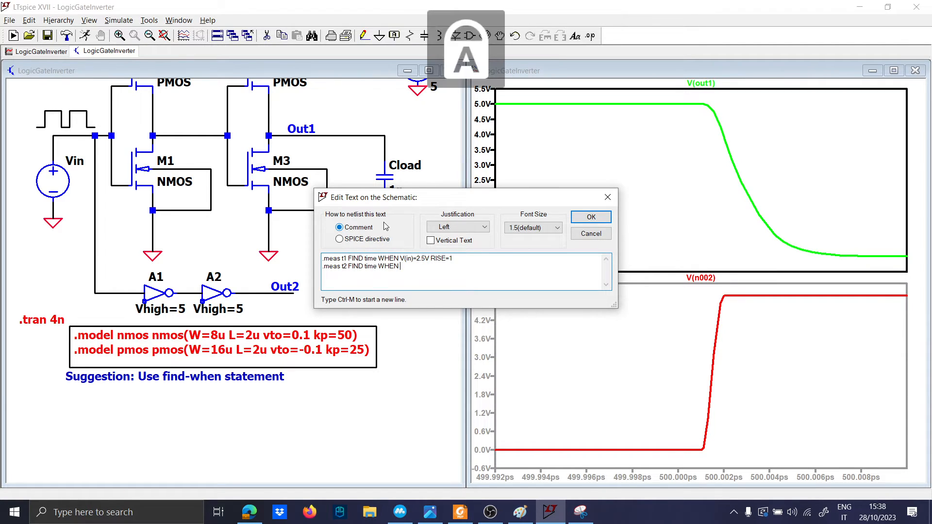
{"action": "key", "text": "Caps_Lock"}
{"action": "type", "text": "(out"}
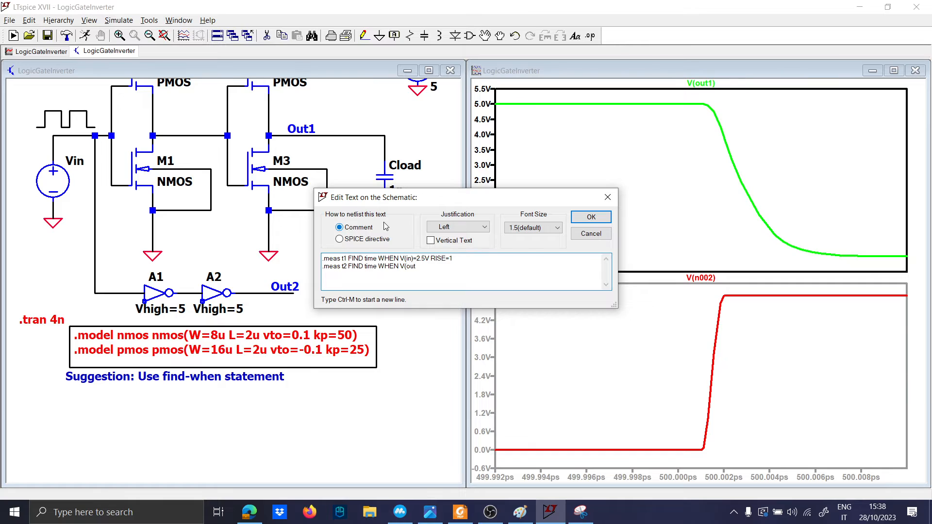
{"action": "type", "text": "1)=2.5"}
{"action": "key", "text": "Caps_Lock"}
{"action": "type", "text": "V"}
{"action": "key", "text": "Caps_Lock"}
{"action": "key", "text": "Caps_Lock"}
{"action": "type", "text": "FALL"}
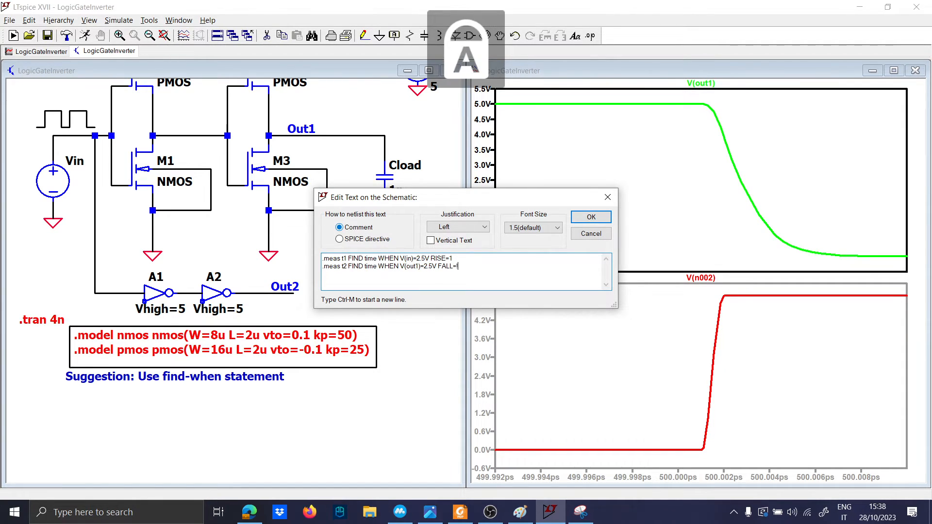
{"action": "type", "text": "="}
{"action": "key", "text": "Caps_Lock"}
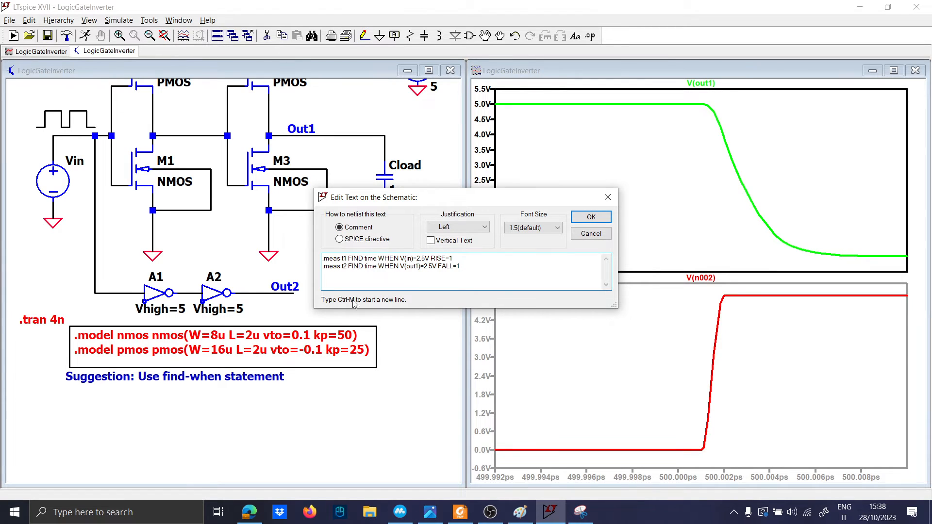
{"action": "left_click", "coordinate": [520, 513]}
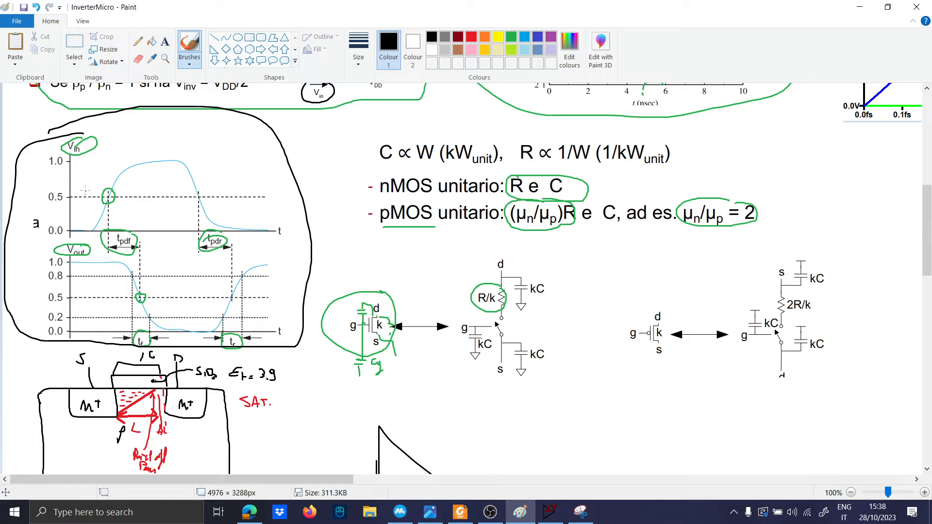
Step: Circle the 0.5 threshold on the Paint Vin plot and highlight the 'FIND time' part of the statements
{"action": "mouse_move", "coordinate": [86, 187]}
{"action": "left_mouse_down"}
{"action": "mouse_move", "coordinate": [43, 194]}
{"action": "mouse_move", "coordinate": [108, 208]}
{"action": "mouse_move", "coordinate": [101, 182]}
{"action": "mouse_move", "coordinate": [73, 184]}
{"action": "left_mouse_up"}
{"action": "left_click", "coordinate": [551, 513]}
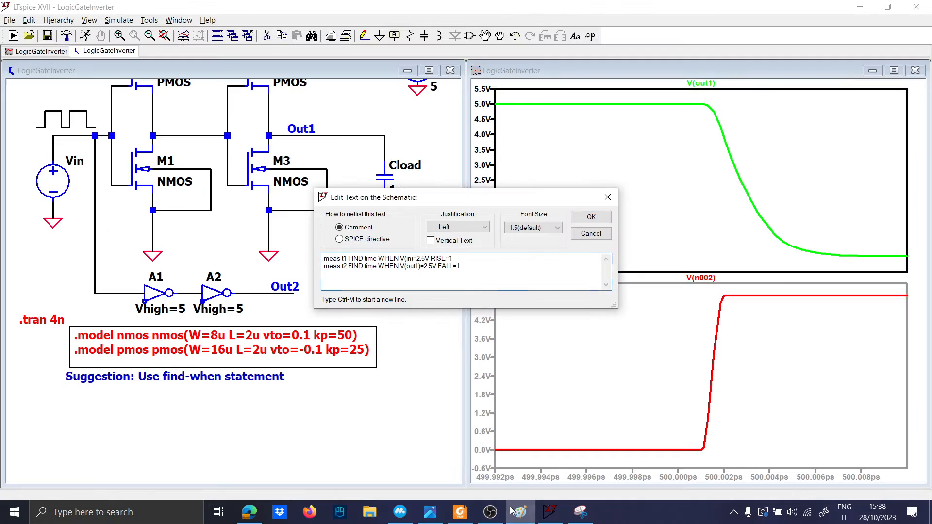
{"action": "left_click_drag", "start_coordinate": [345, 260], "coordinate": [464, 268]}
{"action": "left_click", "coordinate": [551, 511]}
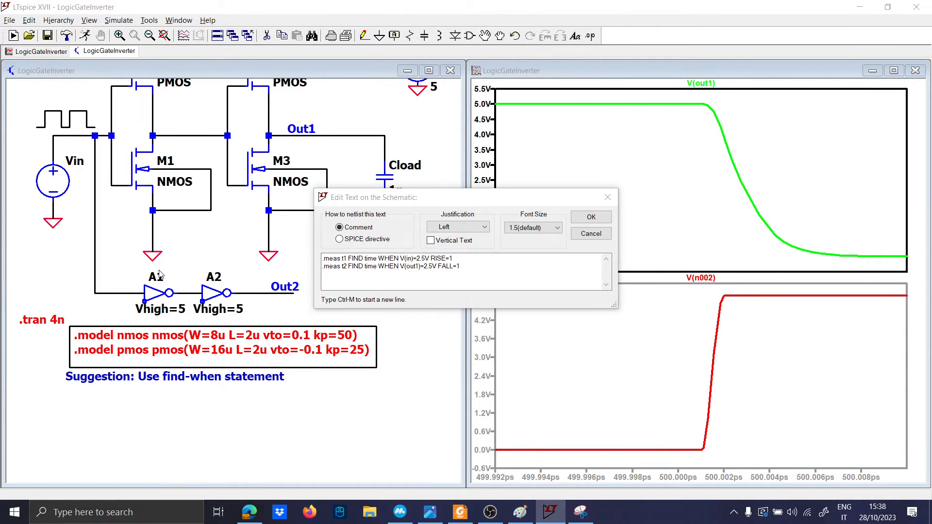
Step: Circle the Vout curve's 0.5 crossing in Paint and return to the .meas statements
{"action": "left_click", "coordinate": [520, 512]}
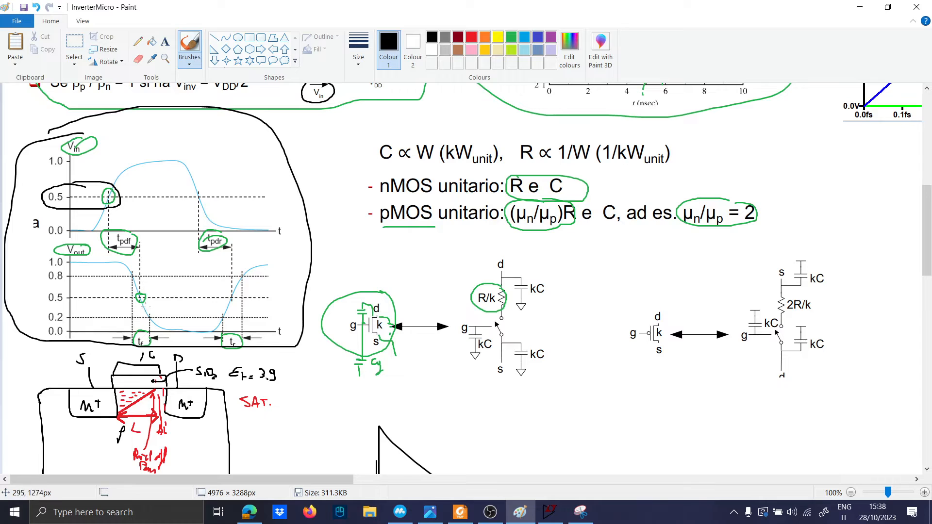
{"action": "mouse_move", "coordinate": [143, 288]}
{"action": "left_mouse_down"}
{"action": "mouse_move", "coordinate": [123, 300]}
{"action": "mouse_move", "coordinate": [149, 297]}
{"action": "left_mouse_up"}
{"action": "left_click", "coordinate": [519, 511]}
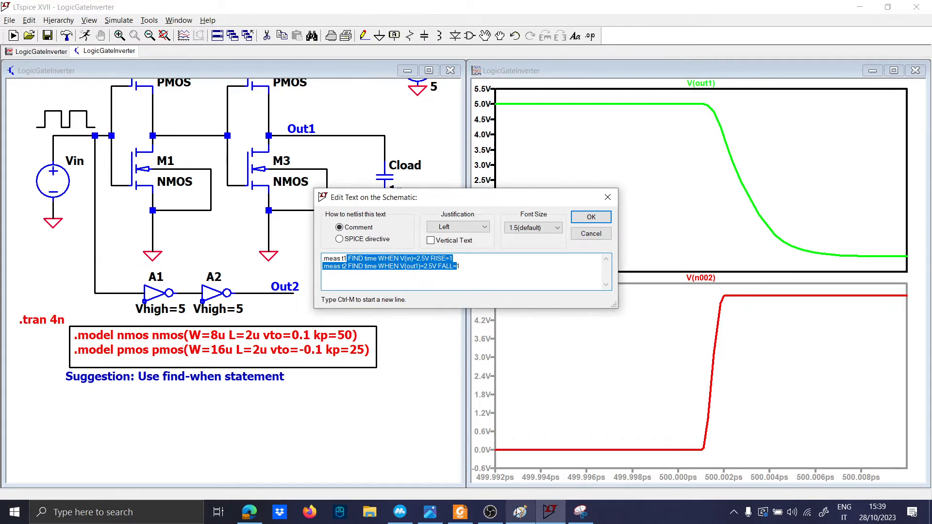
{"action": "left_click", "coordinate": [459, 270]}
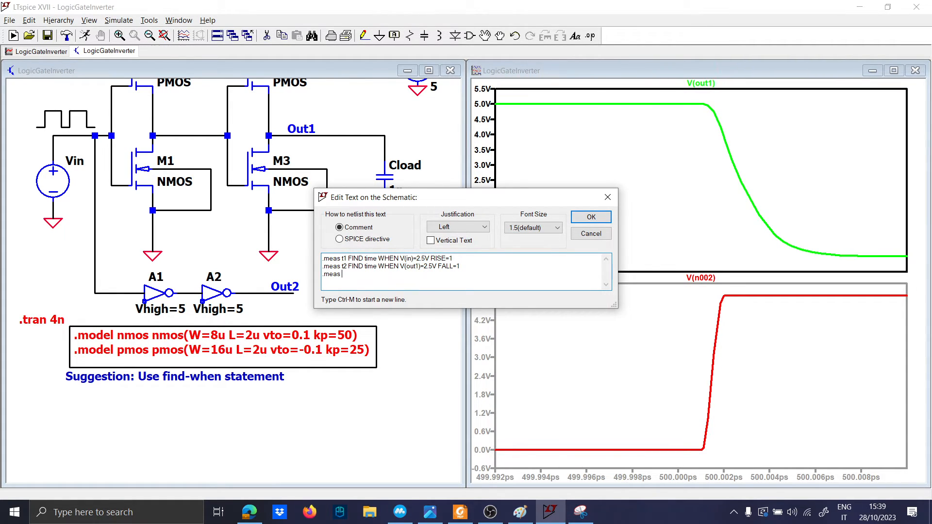
Step: Start naming the third measurement 'tPHL' in capitals, checking the reference notes in Paint
{"action": "key", "text": "Caps_Lock"}
{"action": "type", "text": "tP"}
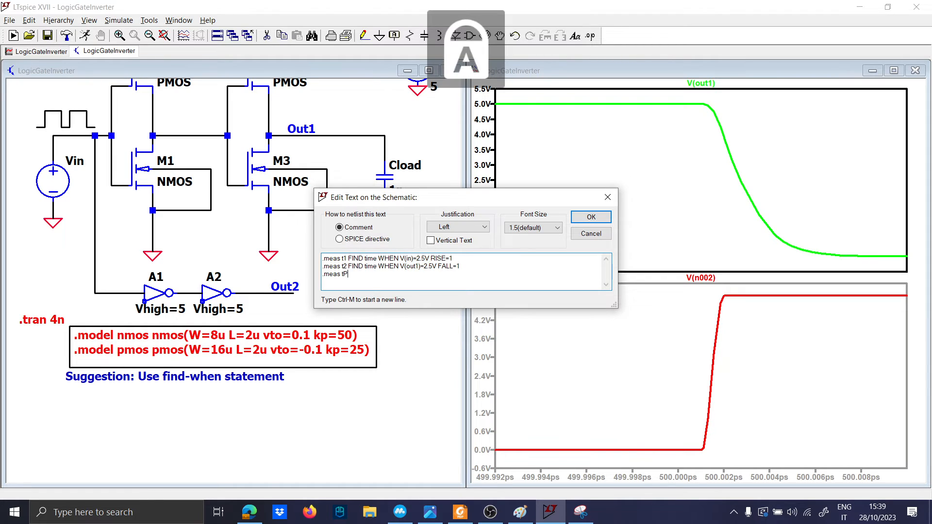
{"action": "type", "text": "HL"}
{"action": "key", "text": "Caps_Lock"}
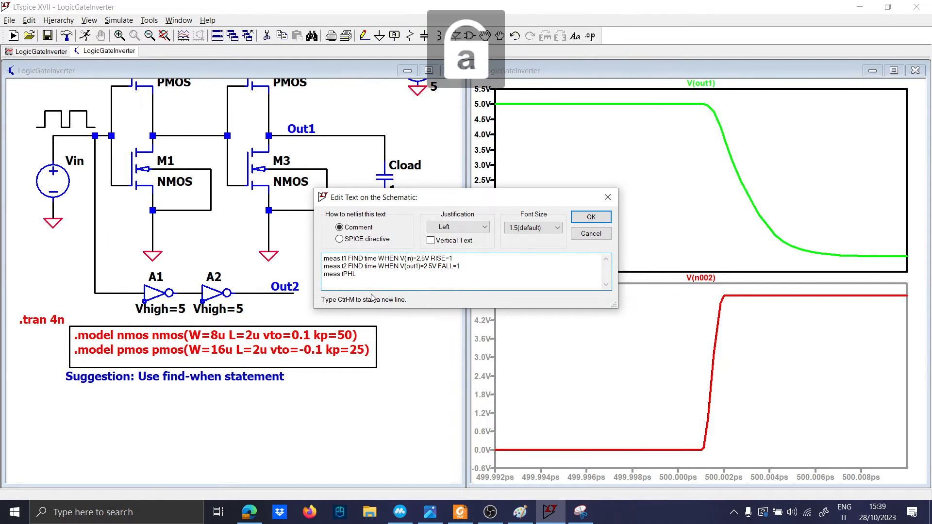
{"action": "key", "text": "BackSpace"}
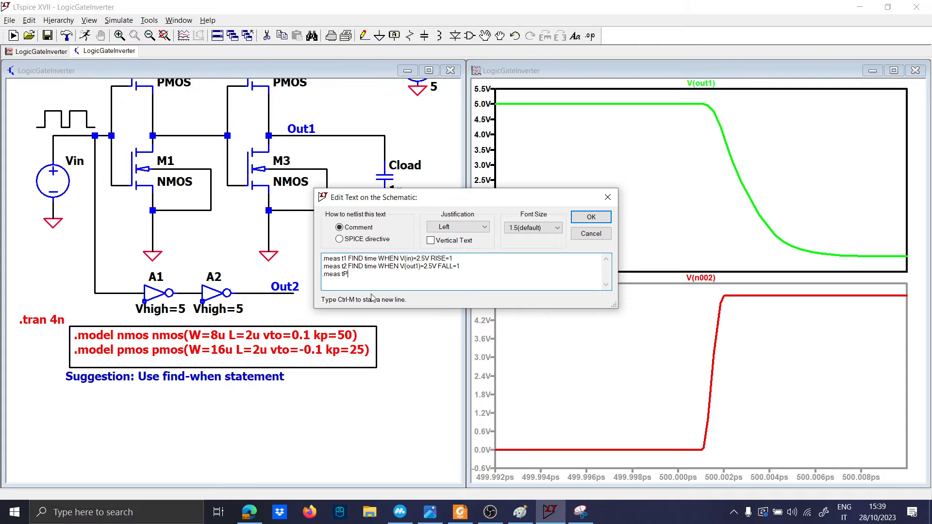
{"action": "left_click", "coordinate": [529, 517]}
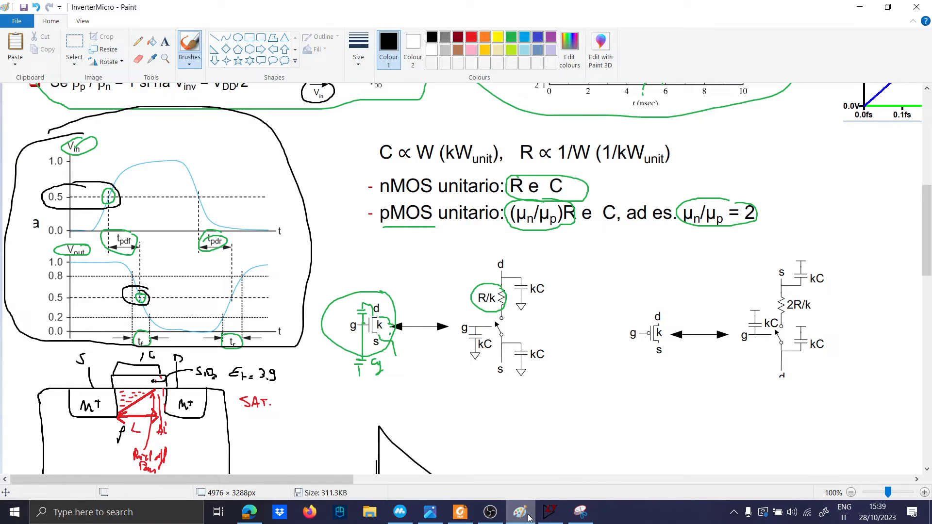
{"action": "left_click", "coordinate": [529, 517]}
Step: Correct the name to 'tPDF', add 'param', and confirm the line '.meas tPDF param t2-t1'
{"action": "key", "text": "BackSpace"}
{"action": "type", "text": "df"}
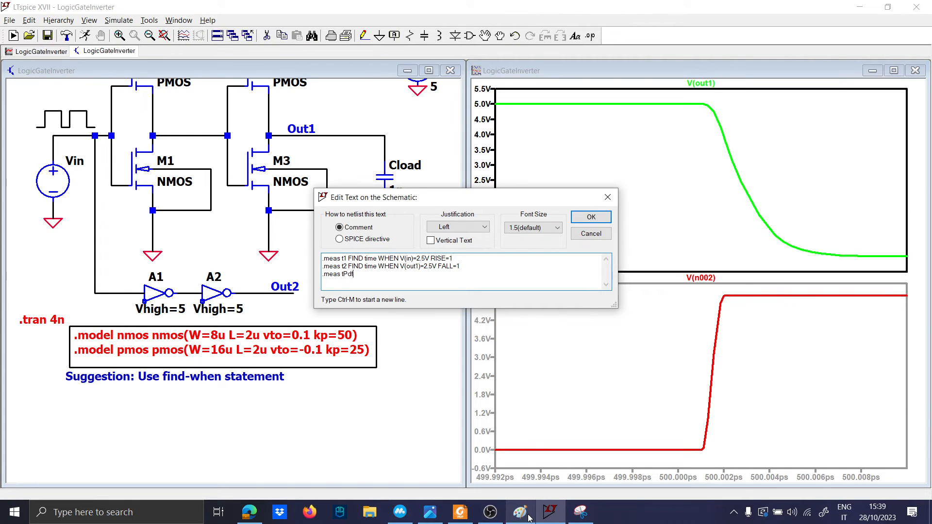
{"action": "key", "text": "Caps_Lock"}
{"action": "key", "text": "BackSpace"}
{"action": "key", "text": "BackSpace"}
{"action": "type", "text": "DF"}
{"action": "key", "text": "Caps_Lock"}
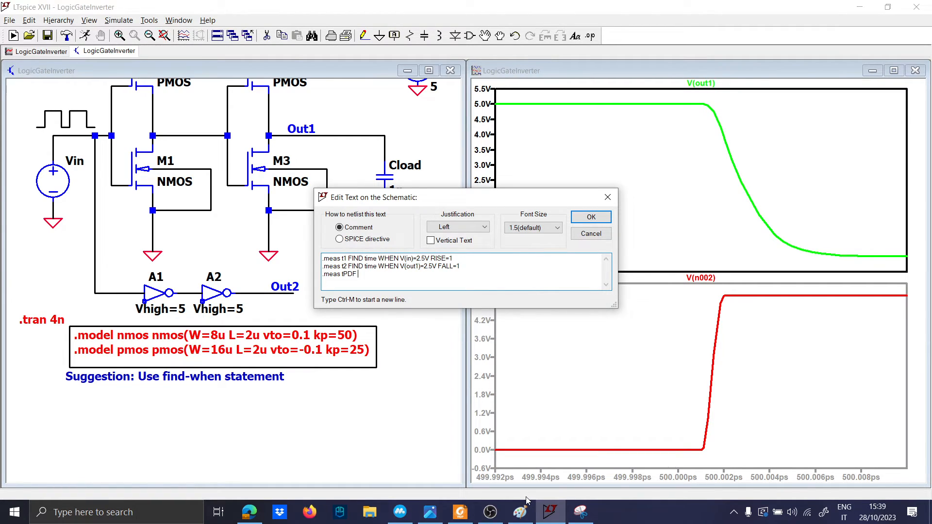
{"action": "type", "text": "param t2-t1"}
{"action": "key", "text": "Return"}
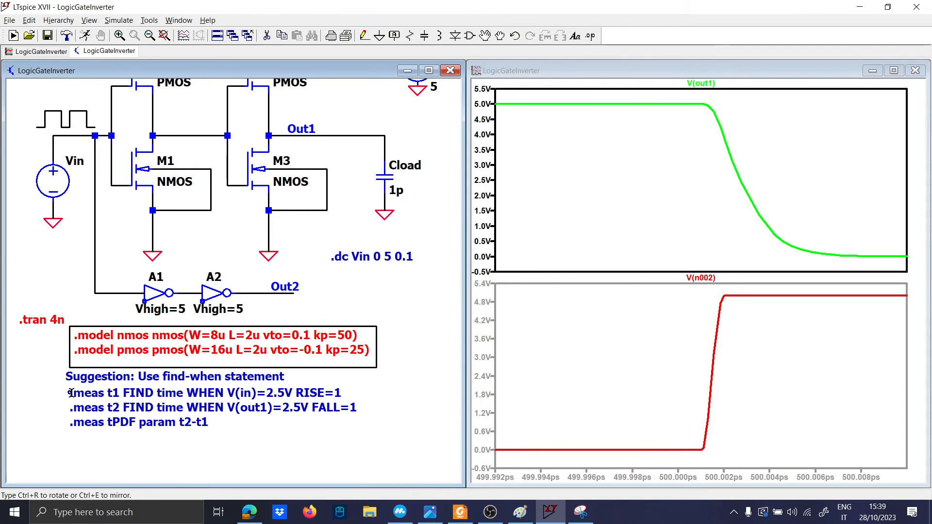
Step: Place the three .meas lines on the schematic and make them a SPICE directive
{"action": "left_click", "coordinate": [70, 394]}
{"action": "right_click", "coordinate": [73, 394]}
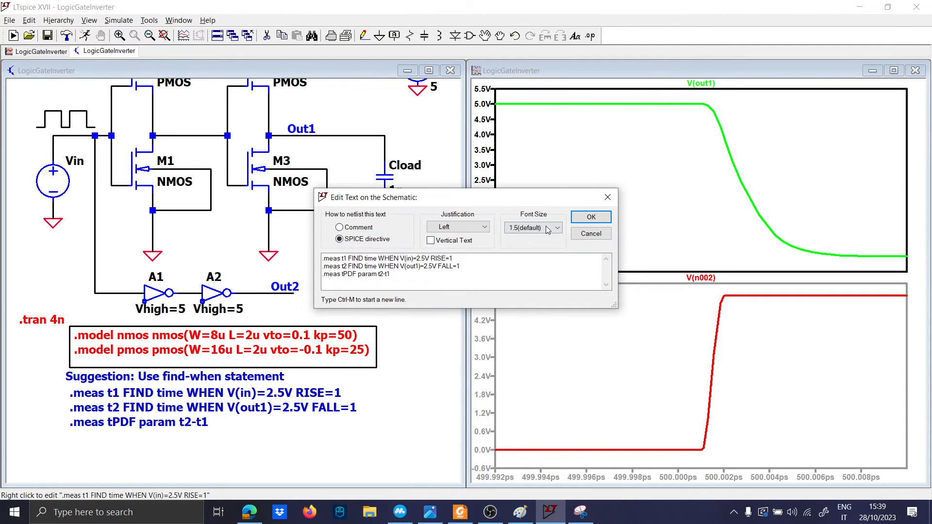
{"action": "left_click", "coordinate": [582, 218]}
Step: Bring the second inverter stage into view and wire A1's output to Out2
{"action": "scroll", "coordinate": [259, 214], "scroll_direction": "down", "scroll_amount": 1}
{"action": "left_click_drag", "start_coordinate": [254, 228], "coordinate": [259, 305]}
{"action": "key", "text": "F3"}
{"action": "left_click", "coordinate": [242, 304]}
{"action": "left_click", "coordinate": [212, 304]}
{"action": "key", "text": "Escape"}
Step: Delete transistors M3 and M4 and the top stub, then wire the first inverter's output to Out1
{"action": "key", "text": "F5"}
{"action": "left_click", "coordinate": [259, 240]}
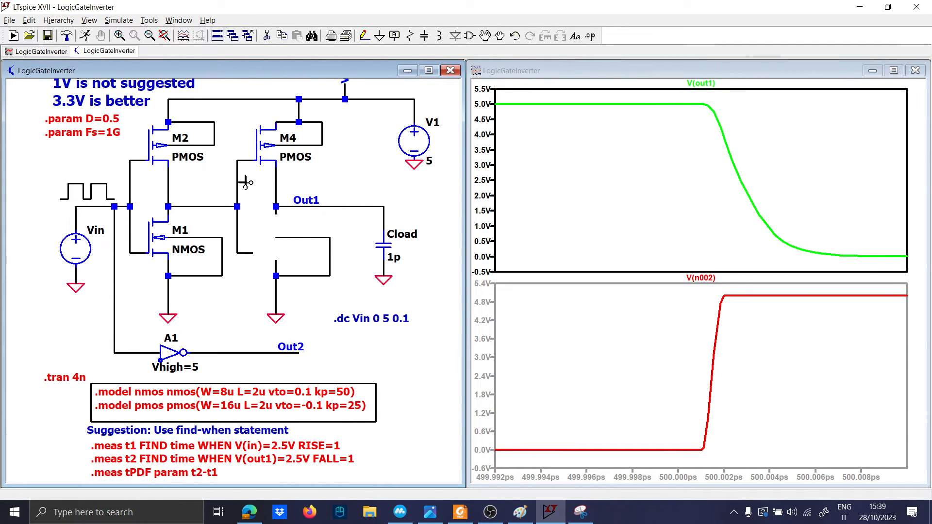
{"action": "left_click", "coordinate": [256, 150]}
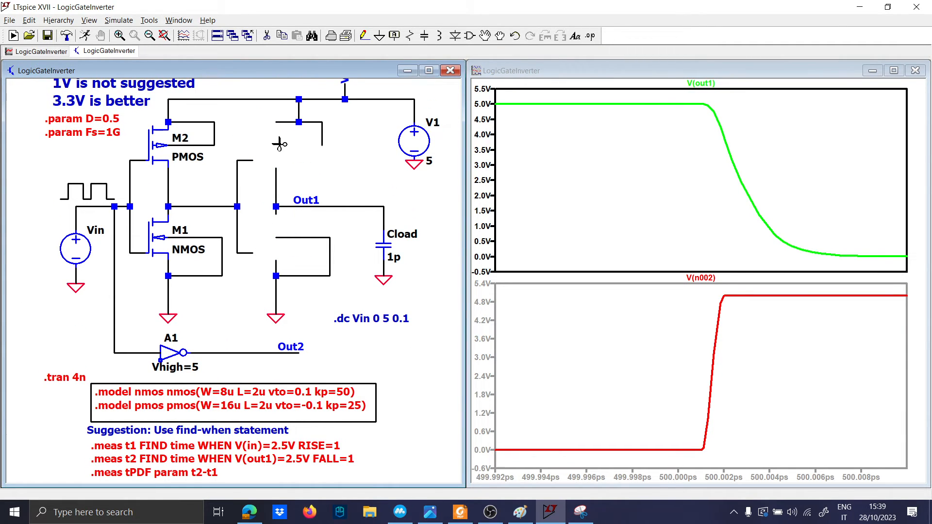
{"action": "left_click", "coordinate": [299, 121]}
{"action": "key", "text": "F3"}
{"action": "left_click", "coordinate": [252, 160]}
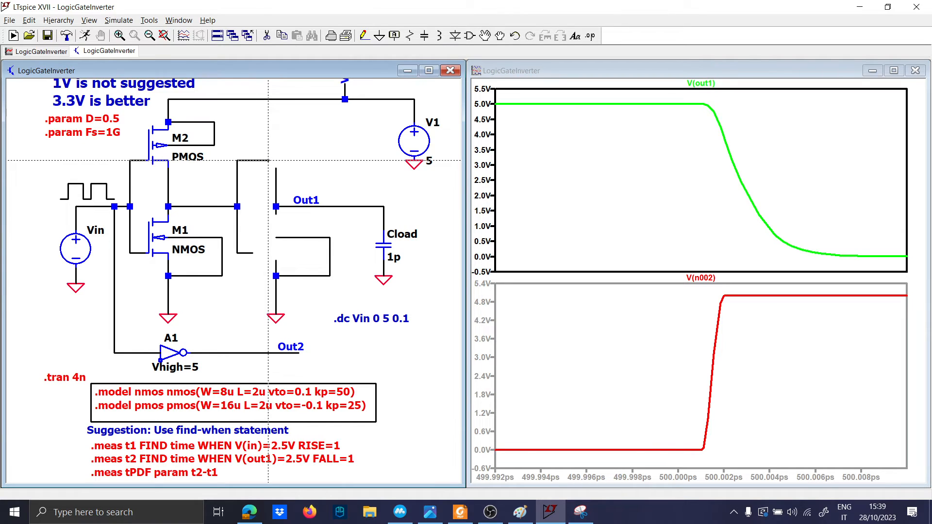
{"action": "left_click", "coordinate": [237, 207]}
{"action": "left_click", "coordinate": [276, 206]}
Step: Delete the leftover wires, stubs and ground of the removed stage below Out1
{"action": "key", "text": "F5"}
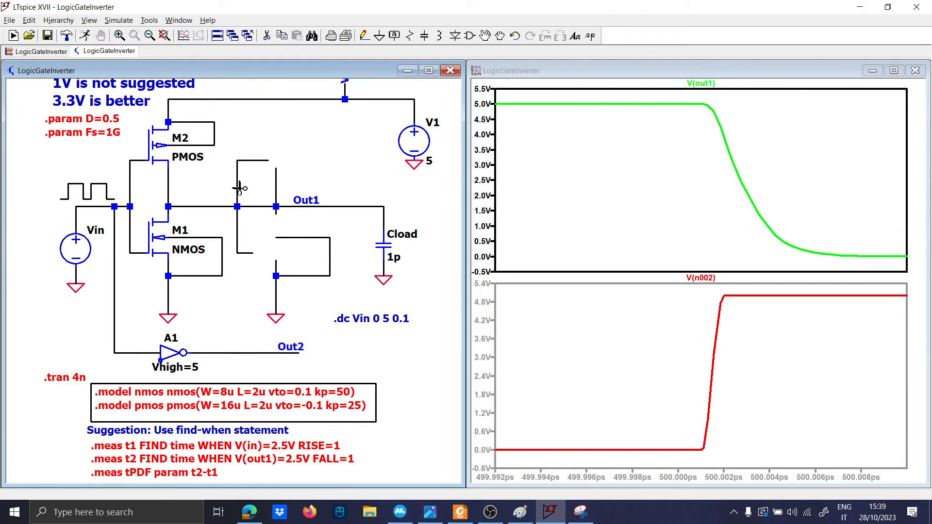
{"action": "left_click", "coordinate": [238, 188]}
{"action": "left_click", "coordinate": [263, 161]}
{"action": "left_click", "coordinate": [276, 185]}
{"action": "left_click", "coordinate": [238, 245]}
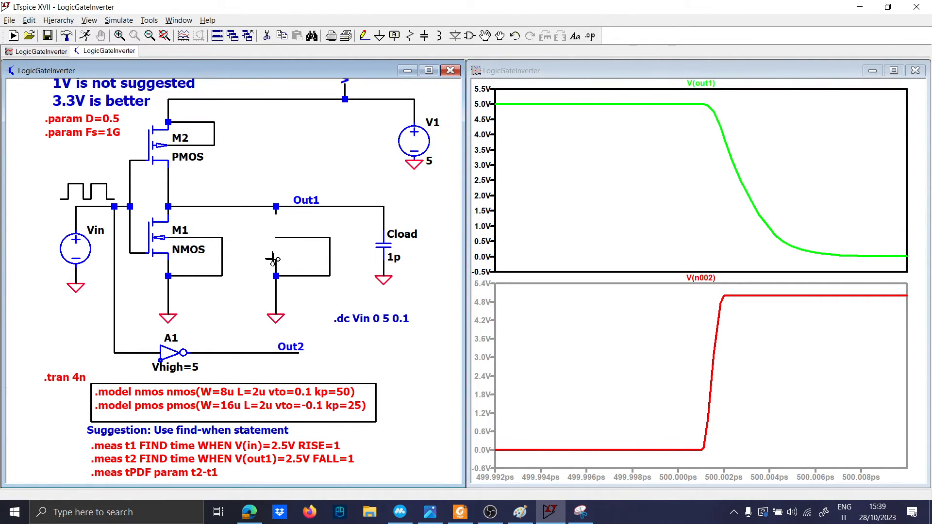
{"action": "left_click", "coordinate": [275, 265]}
{"action": "left_click", "coordinate": [280, 275]}
{"action": "left_click_drag", "start_coordinate": [271, 327], "coordinate": [334, 227]}
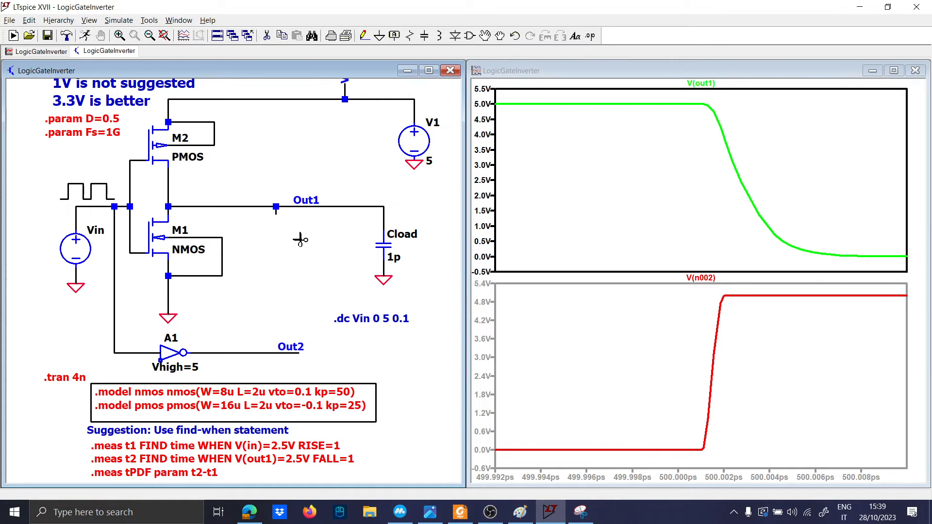
{"action": "left_click", "coordinate": [276, 212]}
{"action": "key", "text": "Escape"}
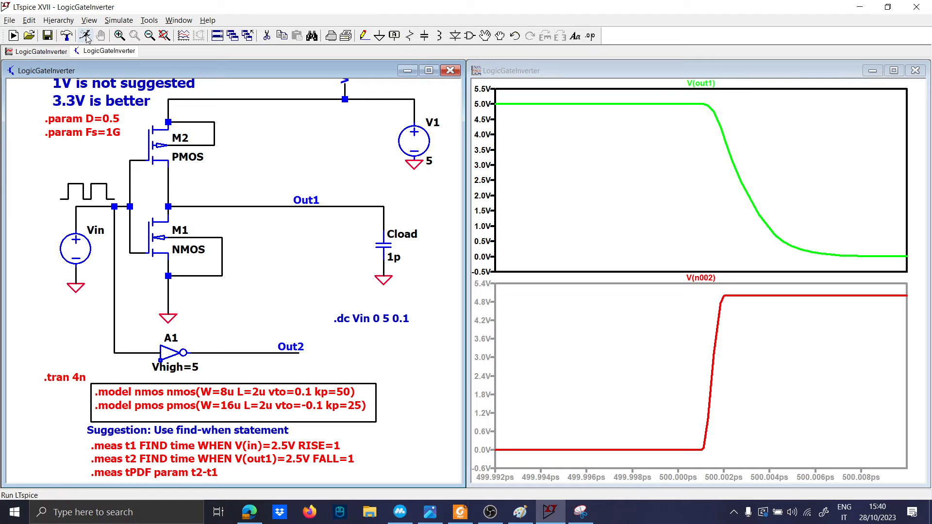
Step: Label the input wire with a vertical 'In' net name
{"action": "key", "text": "F3"}
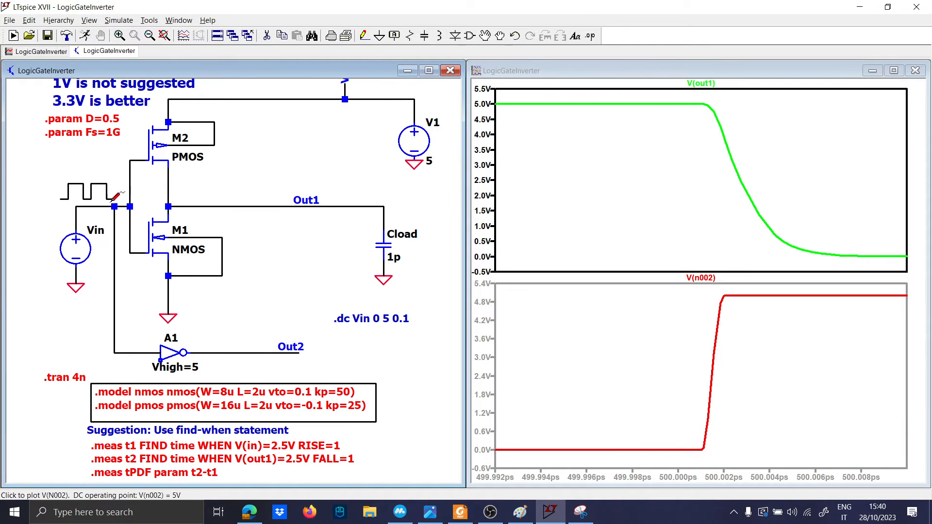
{"action": "left_click", "coordinate": [115, 199]}
{"action": "key", "text": "F4"}
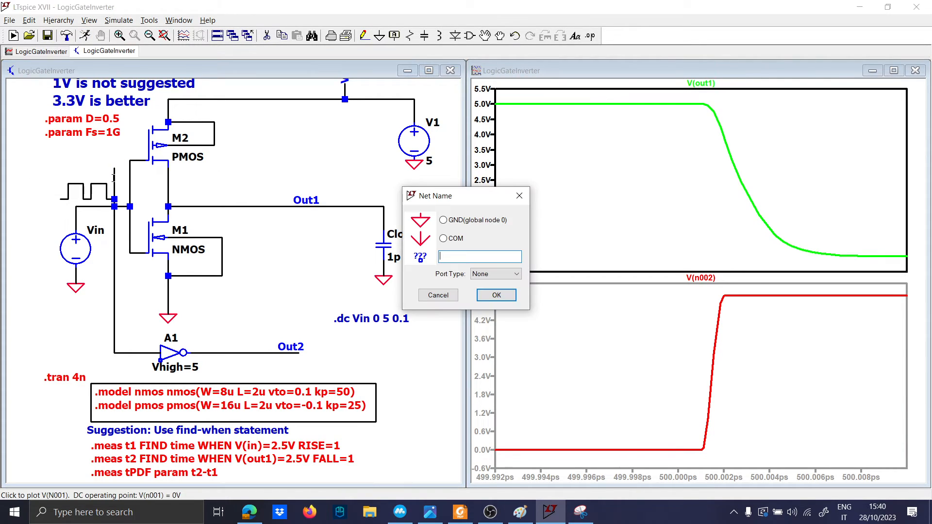
{"action": "type", "text": "In"}
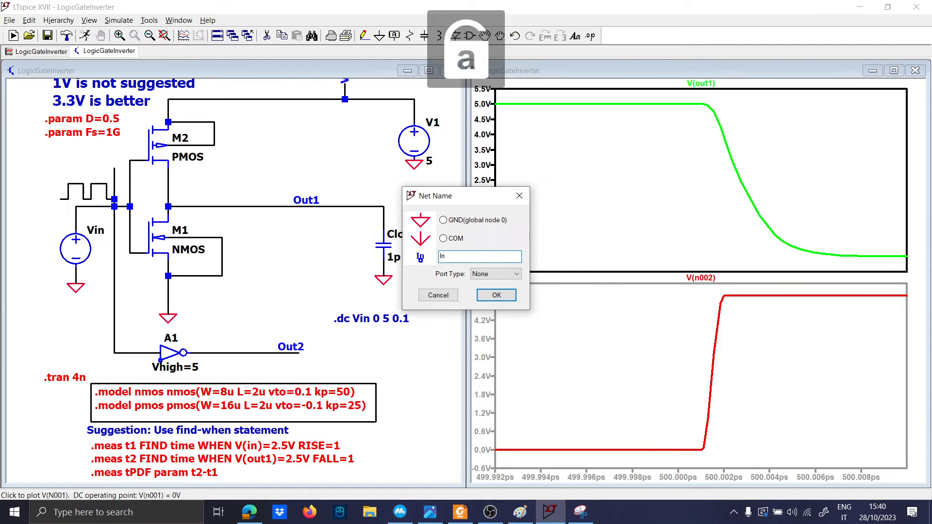
{"action": "key", "text": "Return"}
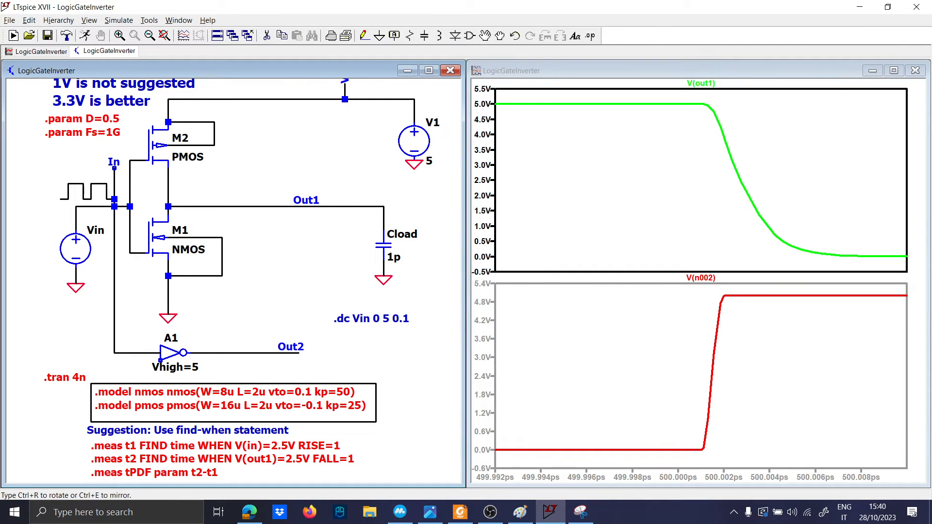
{"action": "key", "text": "ctrl+r"}
{"action": "left_click", "coordinate": [114, 169]}
Step: Rerun the simulation and plot V(out1) in the lower pane and only V(in) in the upper pane
{"action": "left_click", "coordinate": [85, 36]}
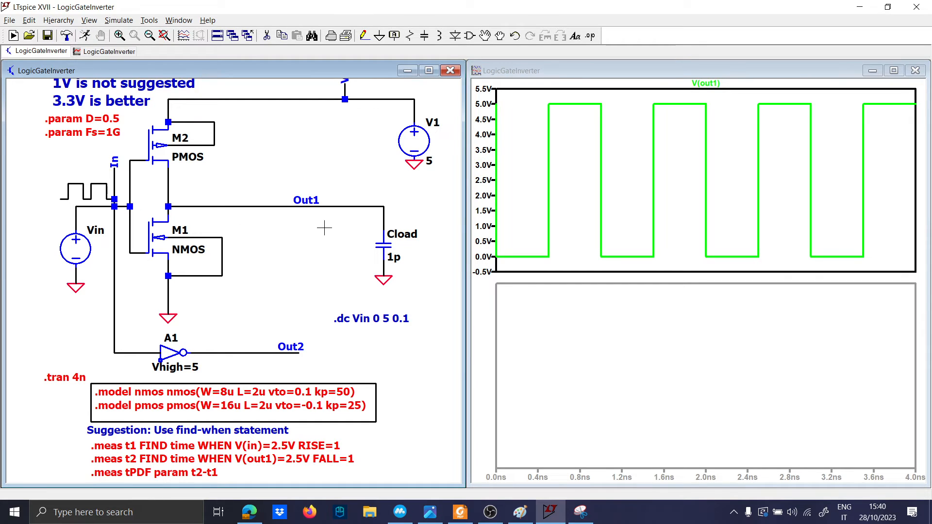
{"action": "left_click", "coordinate": [468, 339]}
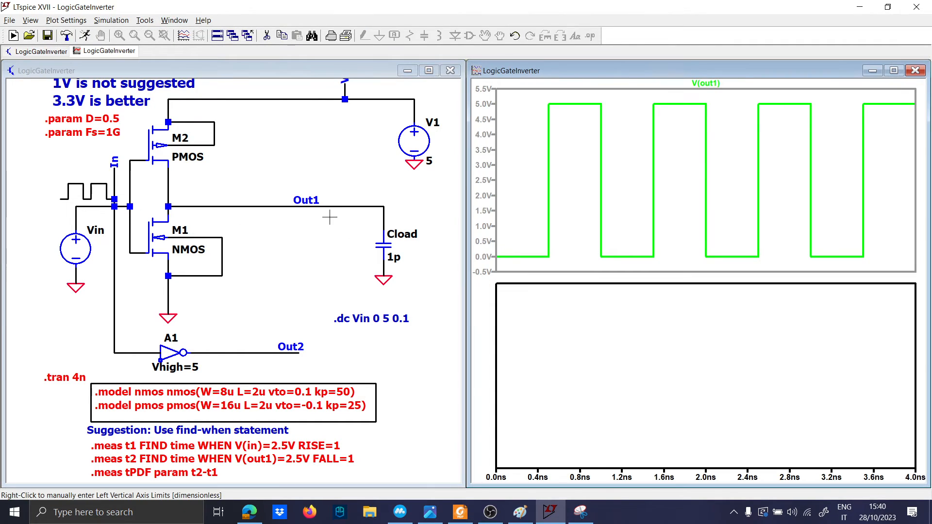
{"action": "left_click", "coordinate": [328, 207]}
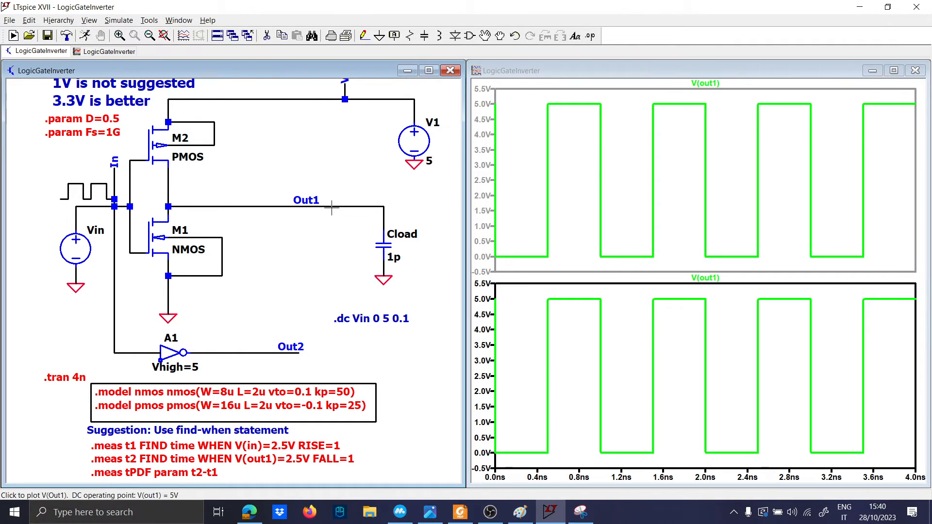
{"action": "left_click", "coordinate": [545, 196]}
{"action": "left_click", "coordinate": [293, 223]}
{"action": "double_click", "coordinate": [100, 207]}
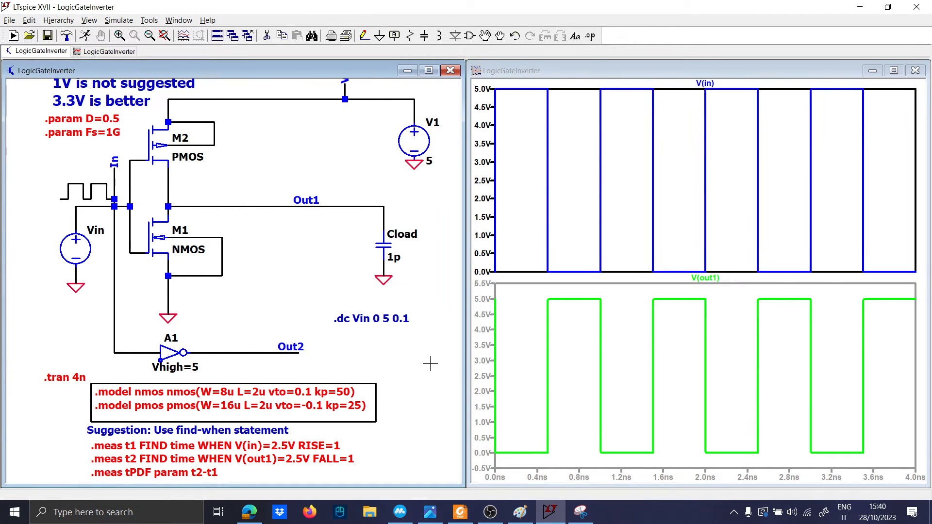
Step: Zoom both panes in around the V(out1) rising edge near 500 ps
{"action": "left_click_drag", "start_coordinate": [577, 464], "coordinate": [508, 283]}
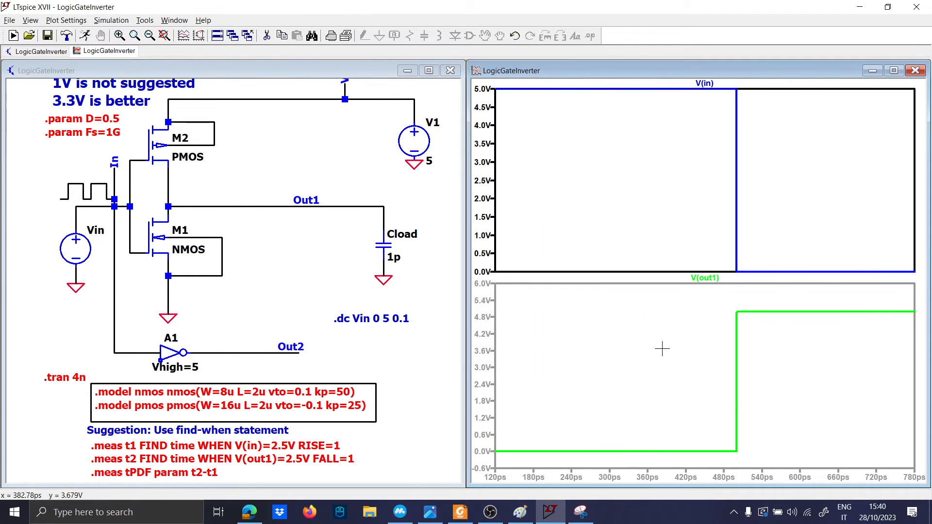
{"action": "left_click", "coordinate": [754, 446]}
{"action": "left_click_drag", "start_coordinate": [753, 459], "coordinate": [726, 305]}
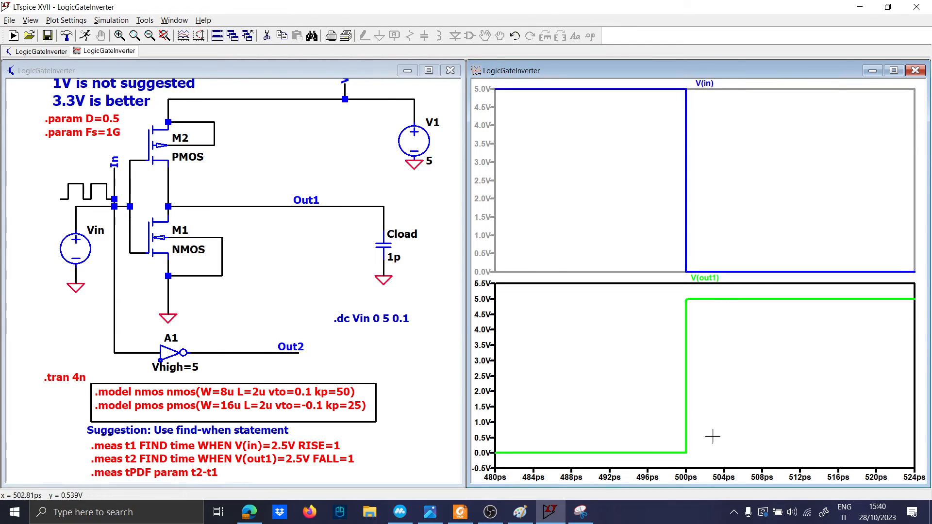
{"action": "left_click_drag", "start_coordinate": [714, 460], "coordinate": [669, 293]}
{"action": "left_click", "coordinate": [440, 309]}
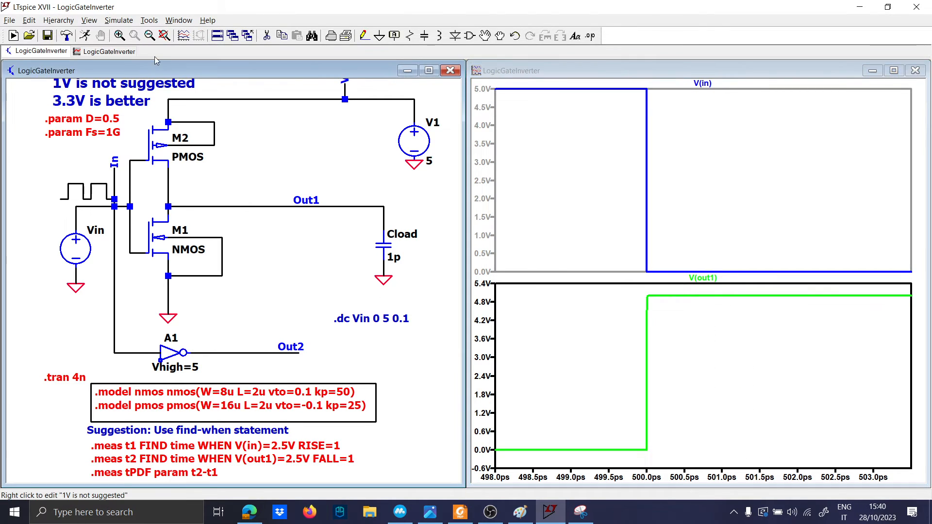
{"action": "left_click", "coordinate": [89, 20]}
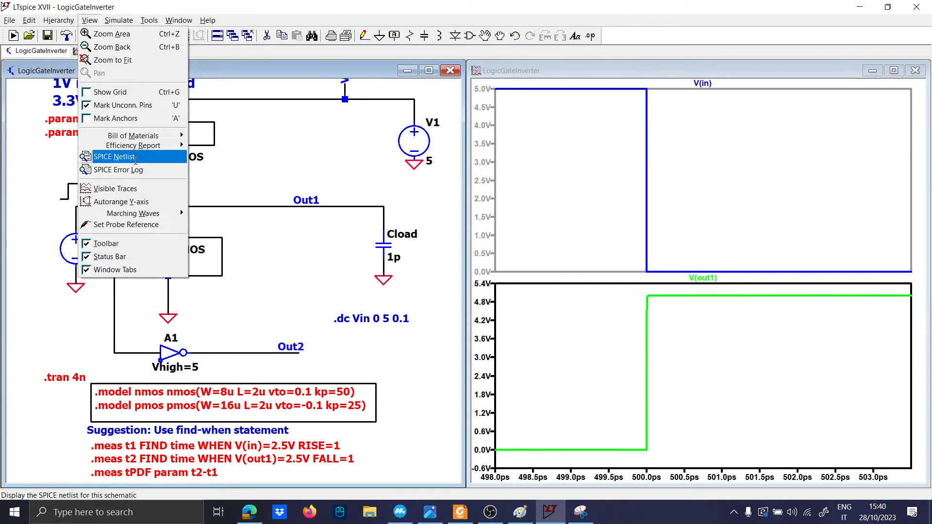
{"action": "left_click", "coordinate": [131, 169]}
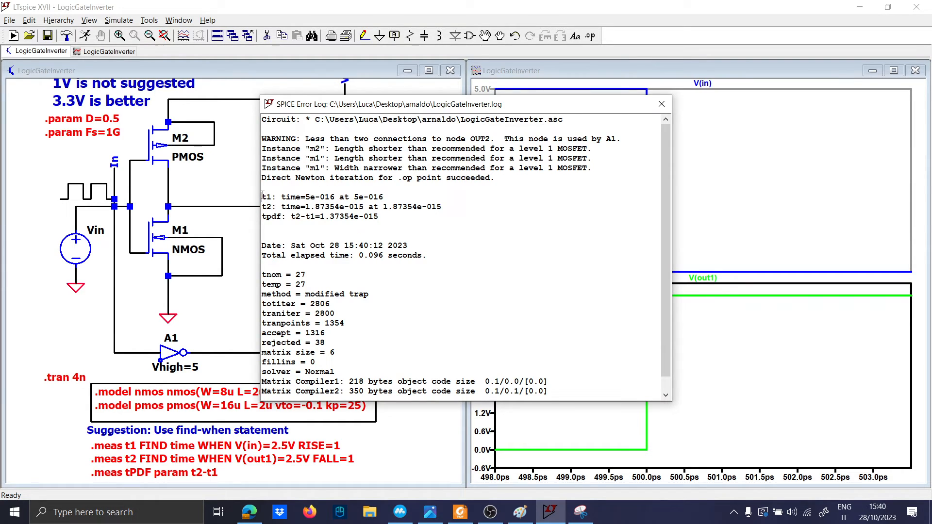
{"action": "left_click_drag", "start_coordinate": [263, 196], "coordinate": [393, 197]}
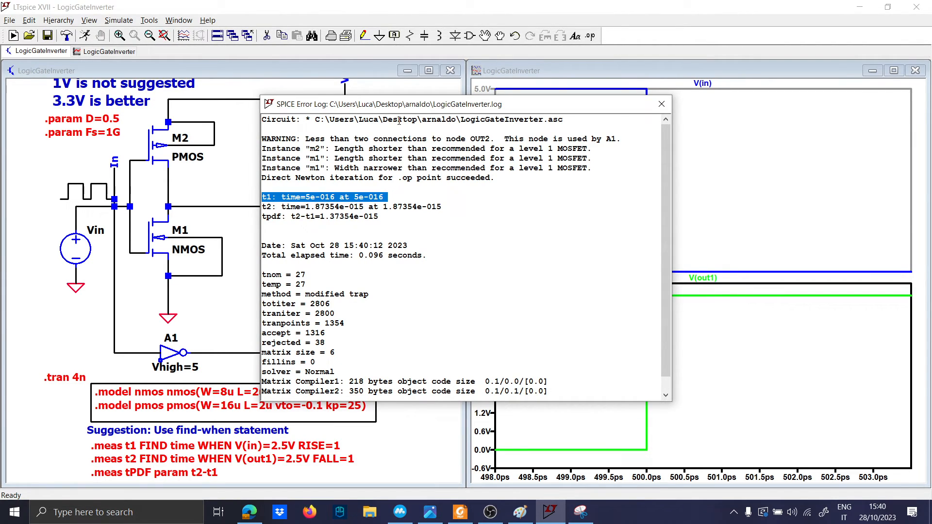
{"action": "left_click_drag", "start_coordinate": [392, 106], "coordinate": [179, 93]}
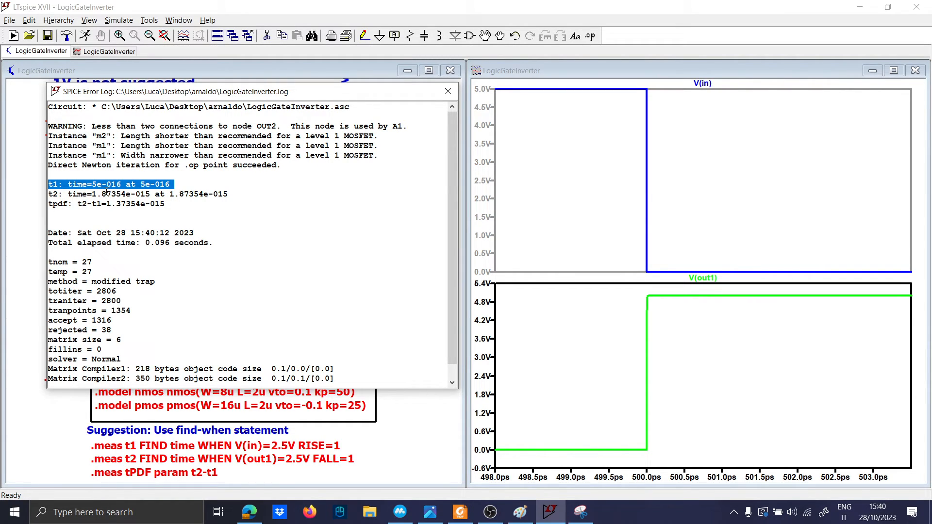
{"action": "left_click", "coordinate": [448, 92]}
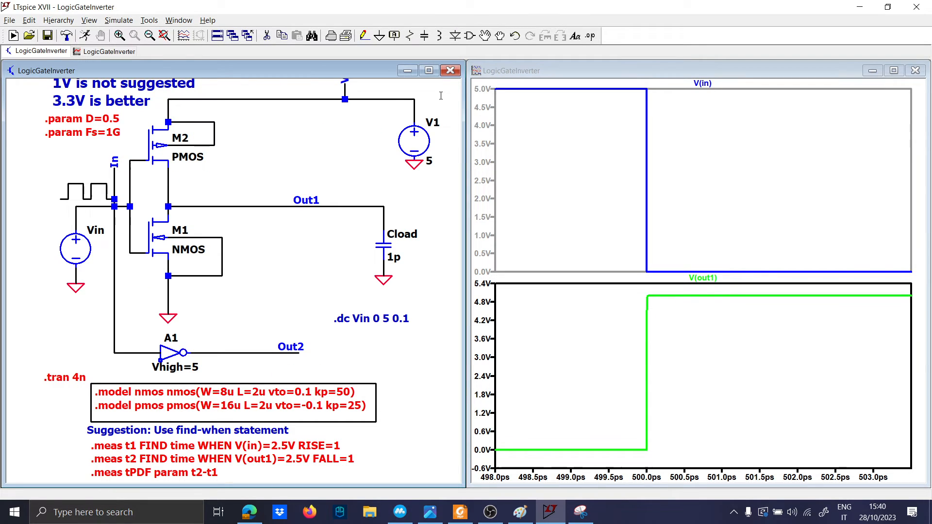
Step: Fit the full 0–4 ns waveforms, then zoom the plots into the first 7.7 fs
{"action": "right_click", "coordinate": [526, 253]}
{"action": "left_click", "coordinate": [547, 259]}
{"action": "left_click_drag", "start_coordinate": [504, 263], "coordinate": [489, 99]}
{"action": "left_click_drag", "start_coordinate": [554, 285], "coordinate": [485, 94]}
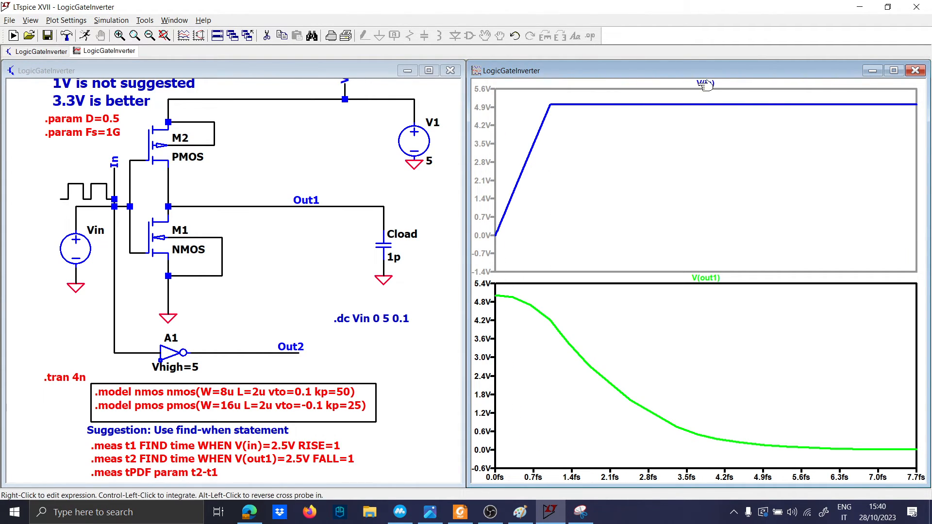
Step: Browse the Plot Settings and Window menus, then bring the schematic window forward
{"action": "left_click", "coordinate": [145, 20]}
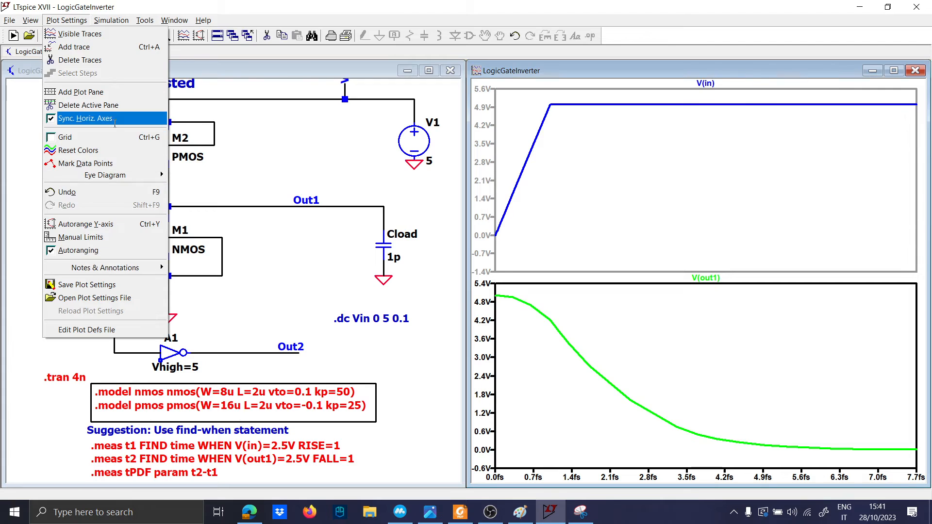
{"action": "left_click", "coordinate": [67, 20]}
{"action": "left_click", "coordinate": [67, 20]}
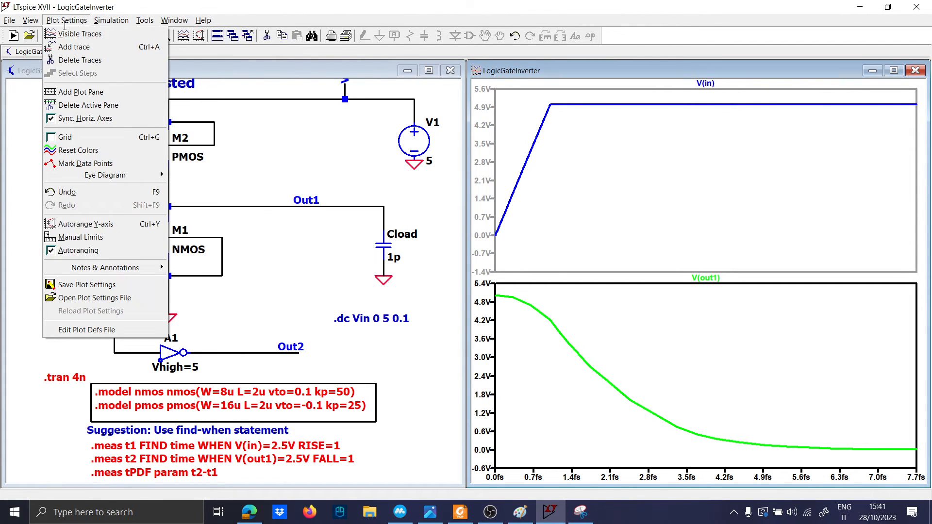
{"action": "left_click", "coordinate": [66, 20]}
{"action": "left_click", "coordinate": [175, 20]}
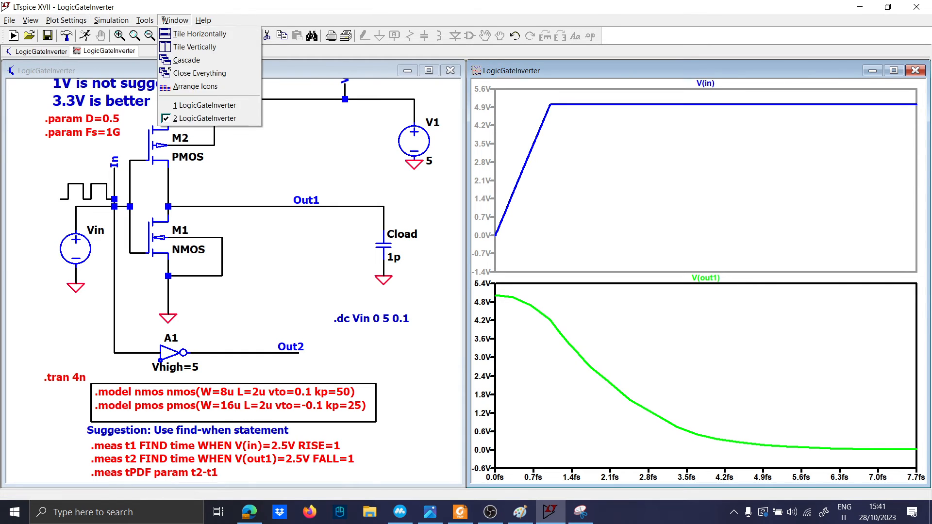
{"action": "mouse_move", "coordinate": [80, 20]}
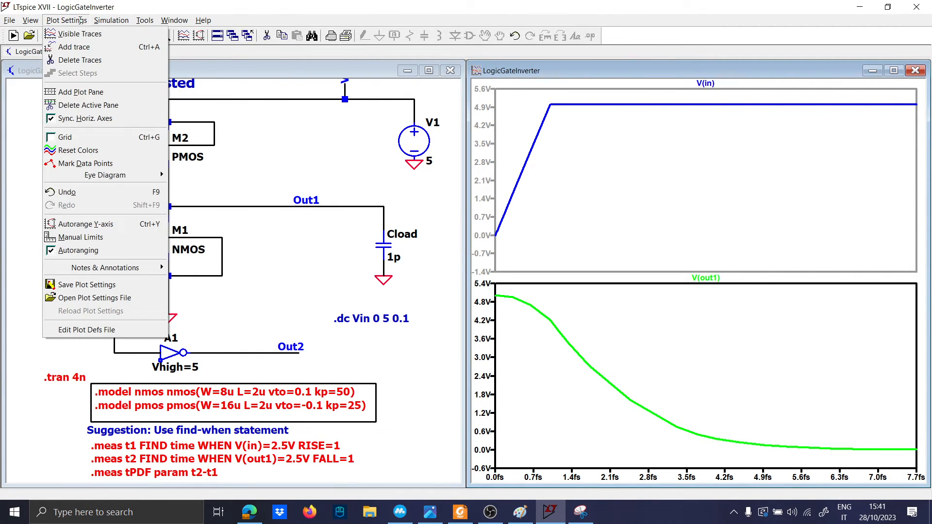
{"action": "left_click", "coordinate": [22, 171]}
Step: Open the SPICE Error Log from the View menu and highlight 1.37 in the tpdf line
{"action": "left_click", "coordinate": [89, 20]}
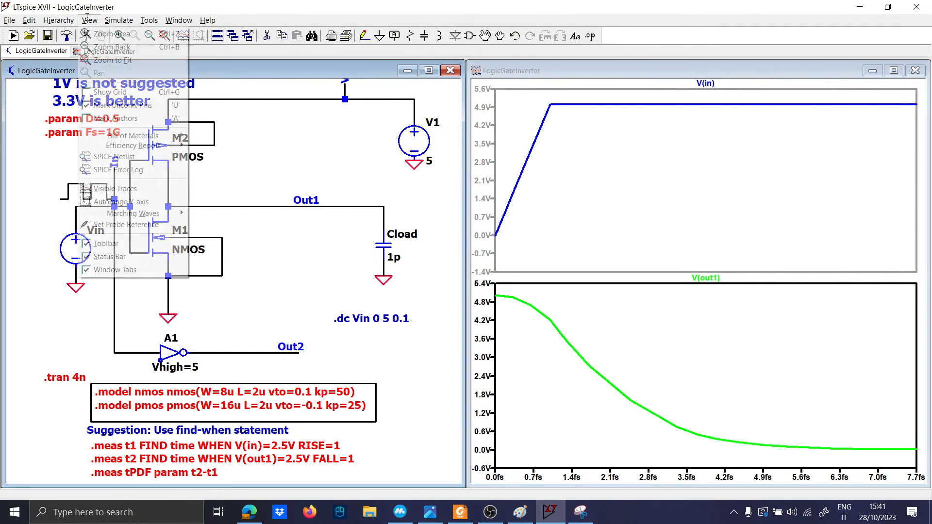
{"action": "mouse_move", "coordinate": [76, 18]}
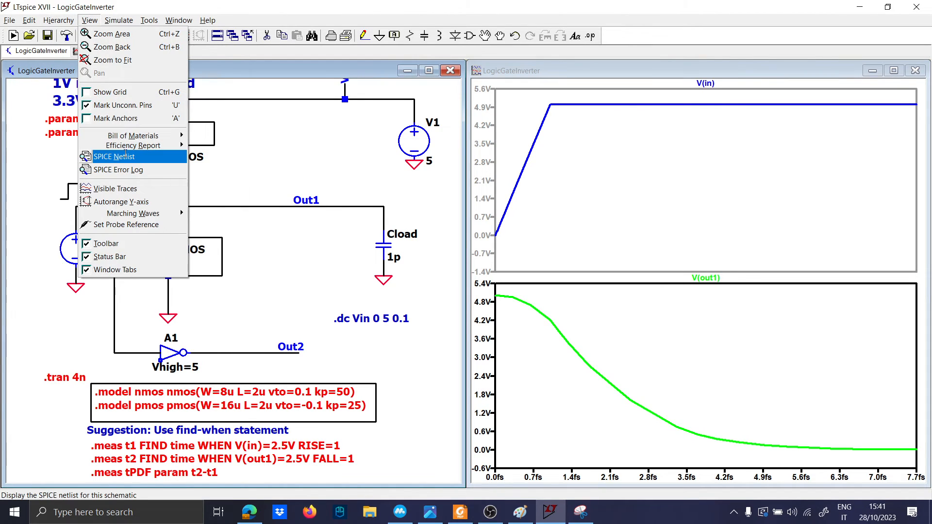
{"action": "left_click", "coordinate": [124, 169]}
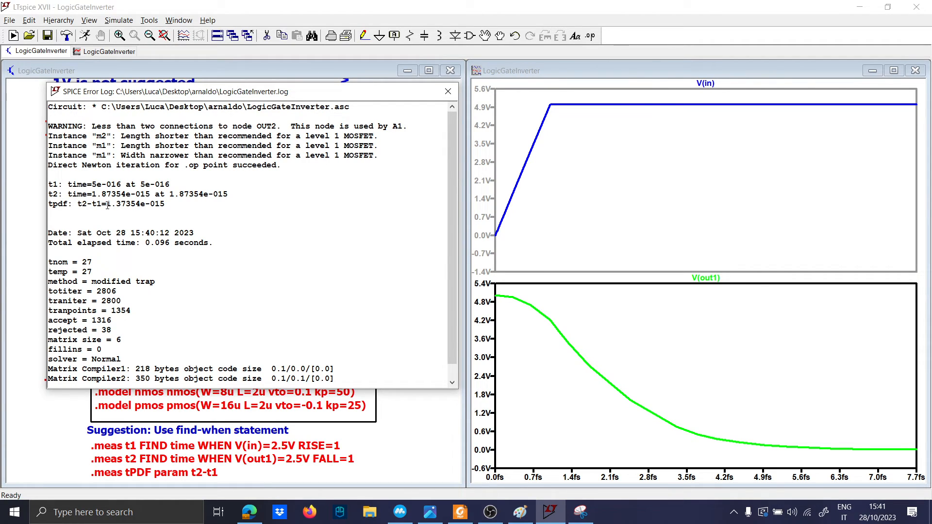
{"action": "left_click_drag", "start_coordinate": [108, 205], "coordinate": [129, 206]}
Step: Take a new Snipping Tool capture of the log and waveform area
{"action": "left_click", "coordinate": [581, 513]}
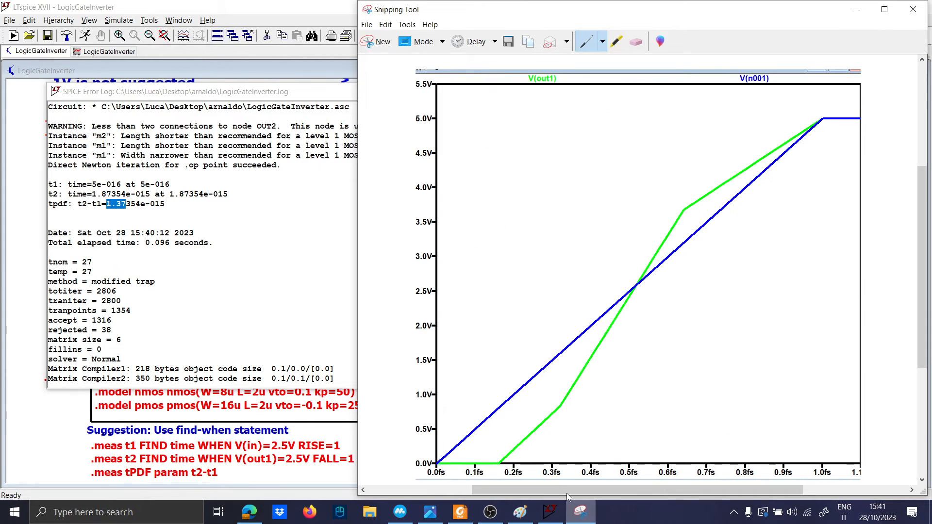
{"action": "left_click", "coordinate": [368, 42]}
{"action": "left_click_drag", "start_coordinate": [39, 86], "coordinate": [890, 470]}
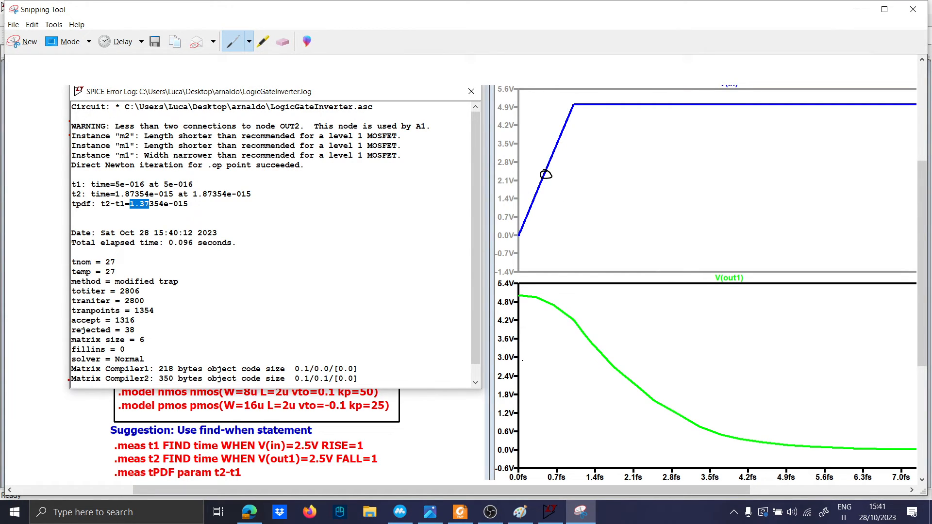
Step: Draw dashed lines at the 2.5 V crossings, write about 1.6, and circle the tpdf value
{"action": "left_click_drag", "start_coordinate": [562, 368], "coordinate": [614, 363]}
{"action": "left_click_drag", "start_coordinate": [541, 131], "coordinate": [544, 278]}
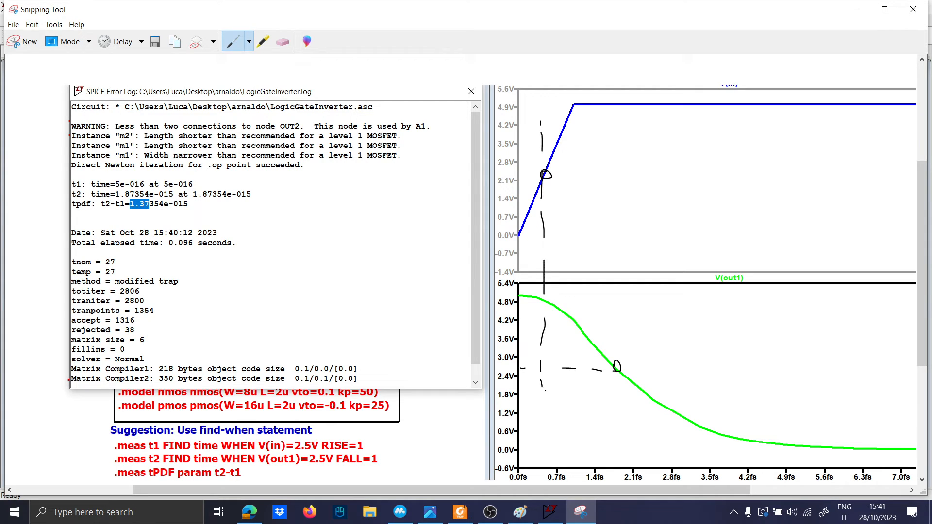
{"action": "left_click_drag", "start_coordinate": [622, 401], "coordinate": [622, 188]}
{"action": "left_click_drag", "start_coordinate": [610, 151], "coordinate": [650, 161]}
{"action": "left_click_drag", "start_coordinate": [657, 163], "coordinate": [663, 161]}
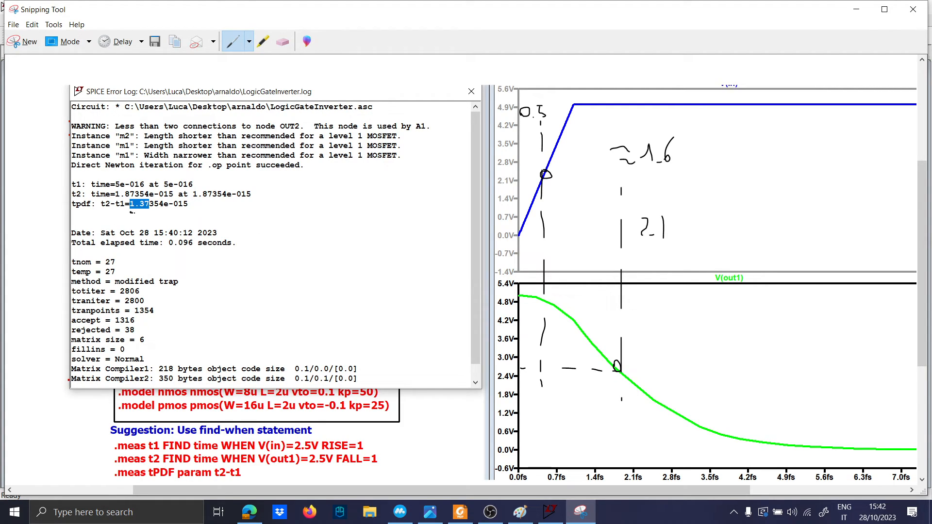
{"action": "mouse_move", "coordinate": [132, 211]}
{"action": "left_mouse_down"}
{"action": "mouse_move", "coordinate": [198, 200]}
{"action": "mouse_move", "coordinate": [169, 214]}
{"action": "left_mouse_up"}
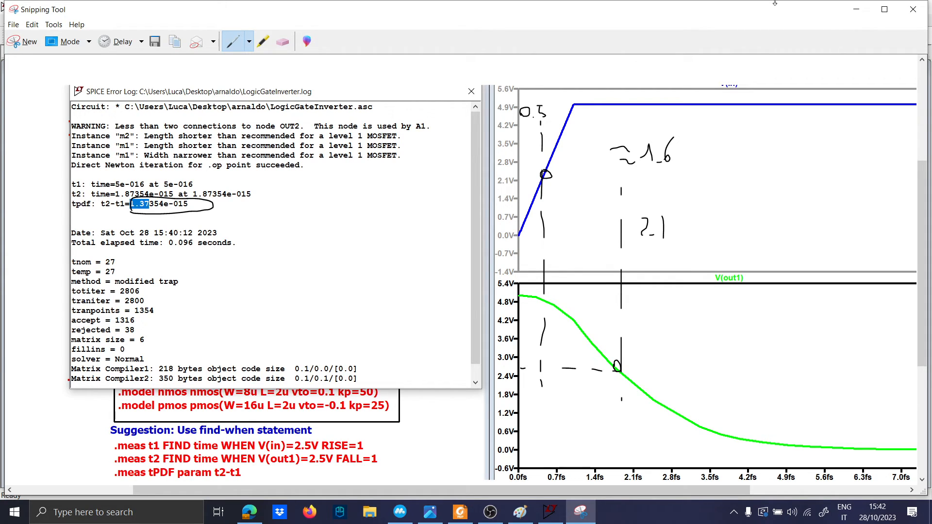
Step: Minimise the snip, close the log, and set the Cload value to 10p
{"action": "left_click", "coordinate": [855, 11]}
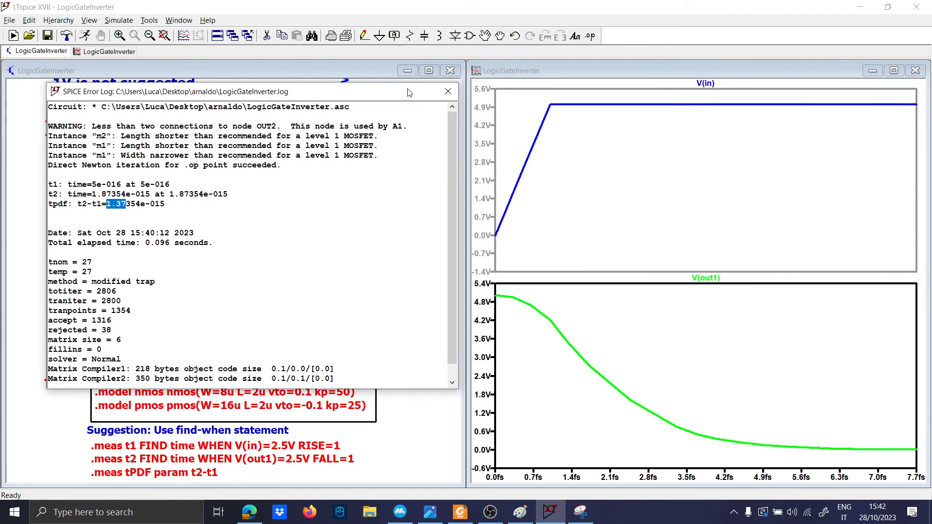
{"action": "left_click", "coordinate": [448, 91]}
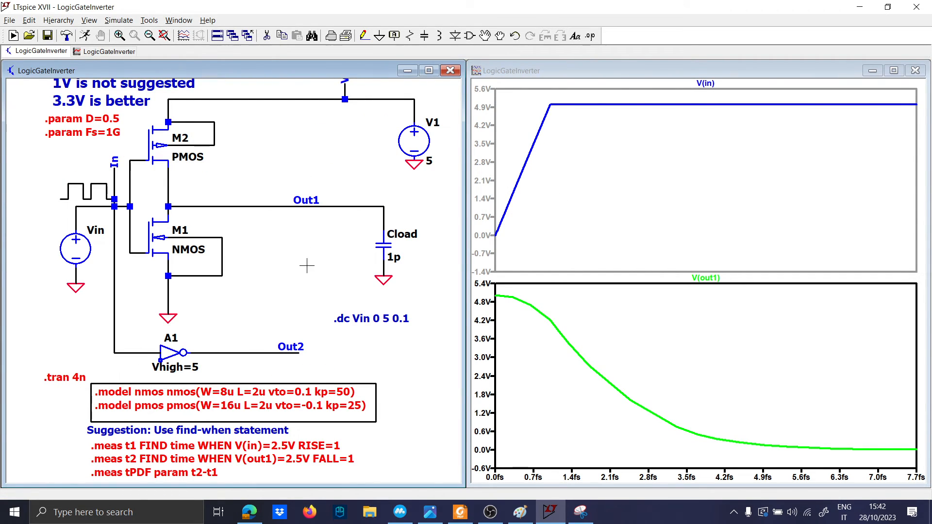
{"action": "right_click", "coordinate": [397, 256]}
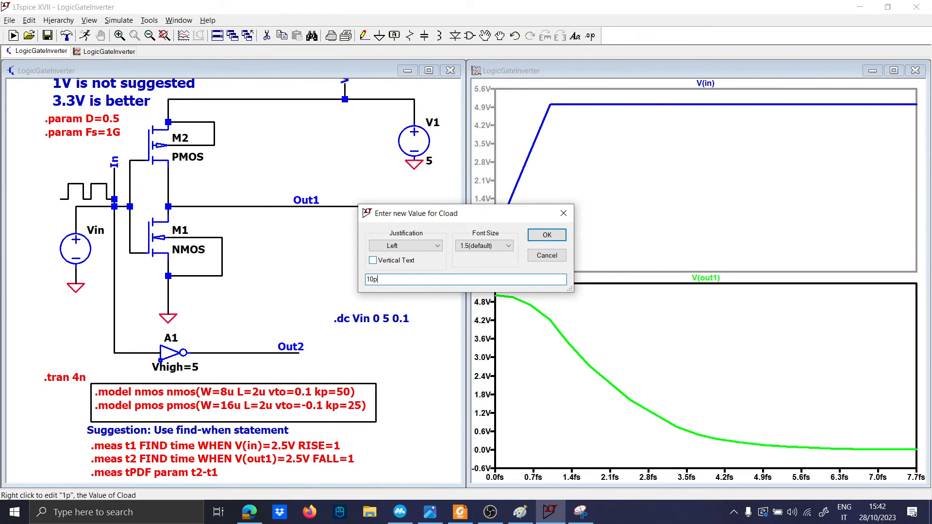
{"action": "key", "text": "Return"}
Step: Rerun the simulation and open the SPICE Error Log showing tpdf=1.23083e-014
{"action": "left_click", "coordinate": [88, 38]}
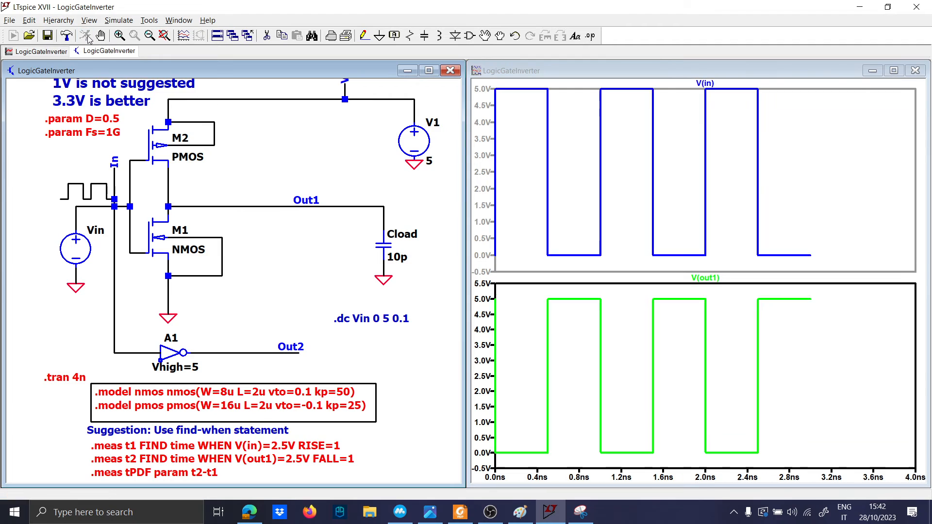
{"action": "left_click", "coordinate": [72, 21]}
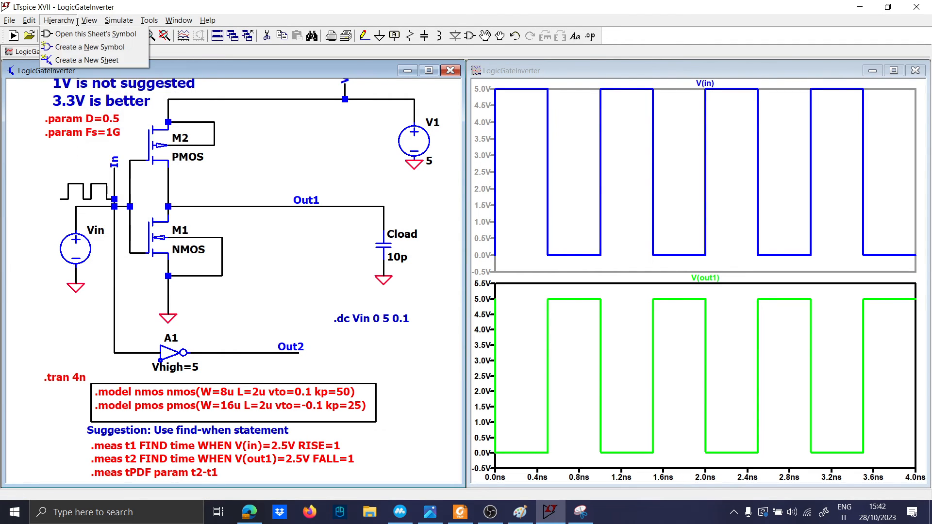
{"action": "mouse_move", "coordinate": [90, 21]}
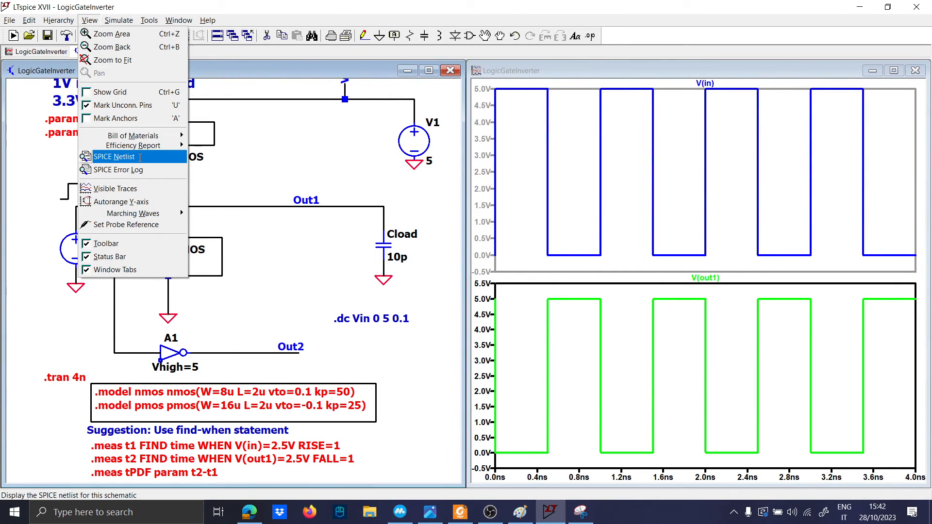
{"action": "left_click", "coordinate": [140, 170]}
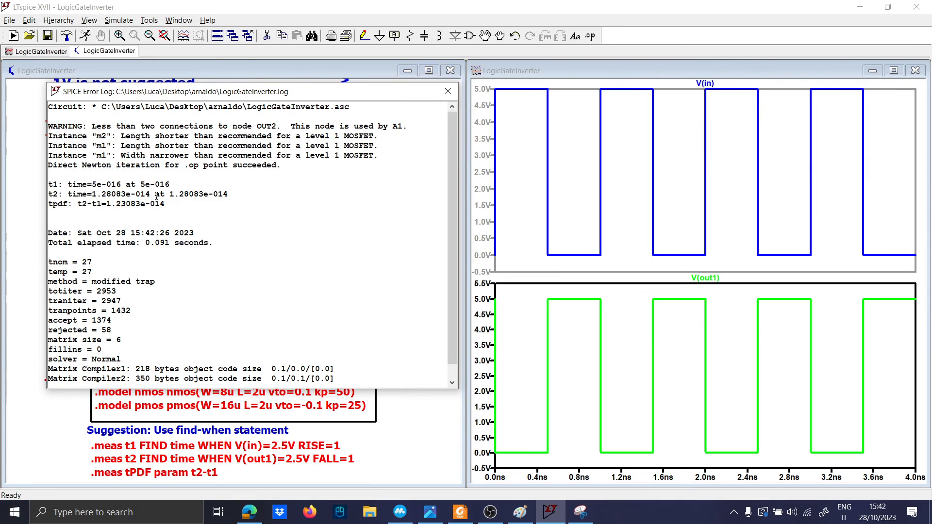
Step: Place the snip beside the new log and write '1.37 fs' next to the circled tpdf value
{"action": "left_click", "coordinate": [581, 512]}
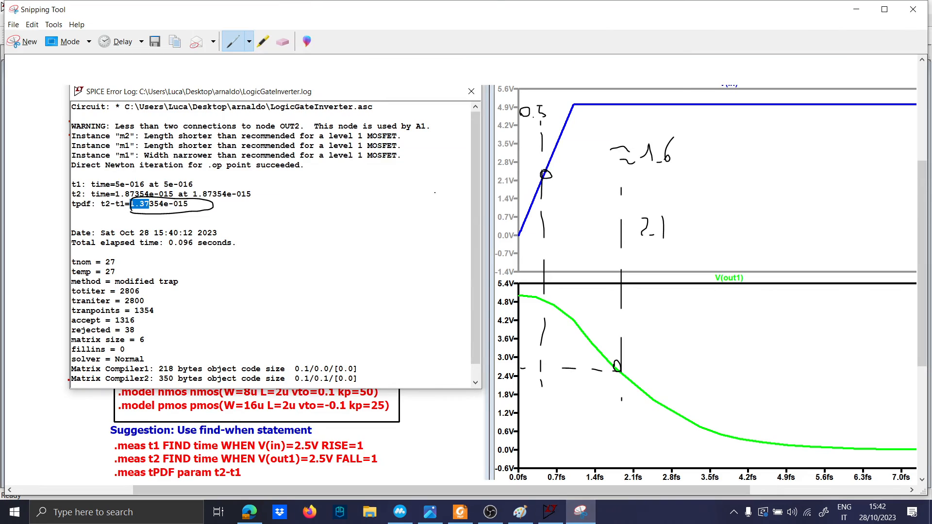
{"action": "left_click_drag", "start_coordinate": [136, 10], "coordinate": [543, 17]}
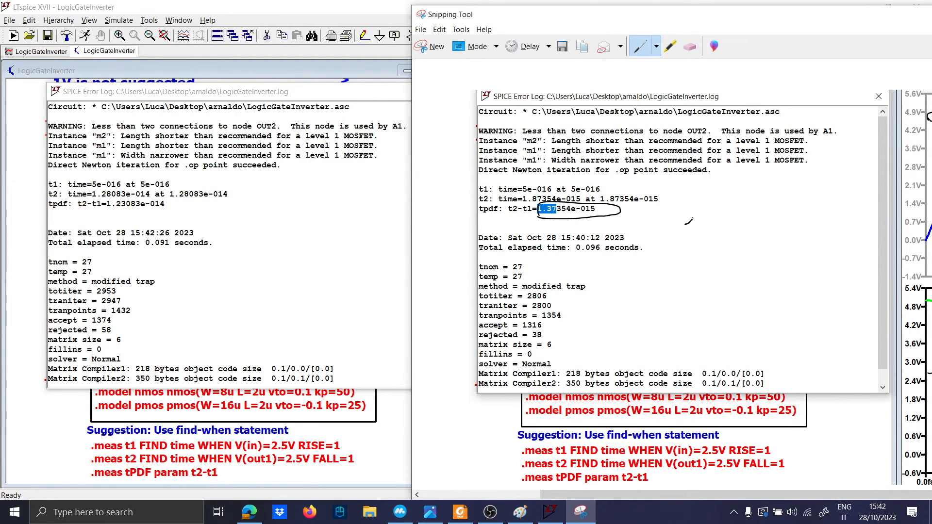
{"action": "mouse_move", "coordinate": [693, 218]}
{"action": "left_mouse_down"}
{"action": "mouse_move", "coordinate": [697, 243]}
{"action": "mouse_move", "coordinate": [724, 231]}
{"action": "mouse_move", "coordinate": [718, 242]}
{"action": "mouse_move", "coordinate": [745, 257]}
{"action": "left_mouse_up"}
{"action": "left_click", "coordinate": [702, 244]}
{"action": "left_click_drag", "start_coordinate": [739, 222], "coordinate": [747, 220]}
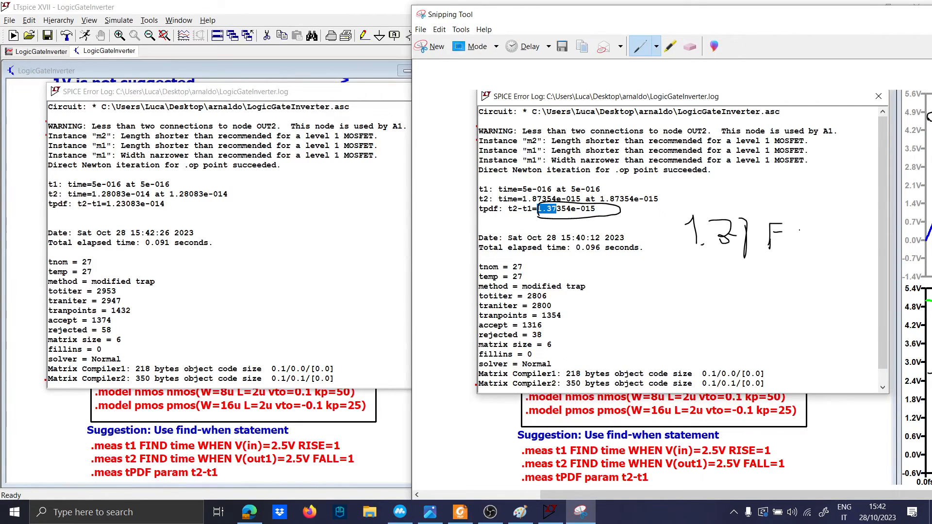
{"action": "left_click_drag", "start_coordinate": [799, 232], "coordinate": [765, 278]}
Step: Write '12 fs' below the first delay, then move the snip aside and minimise it
{"action": "left_click_drag", "start_coordinate": [675, 276], "coordinate": [665, 314]}
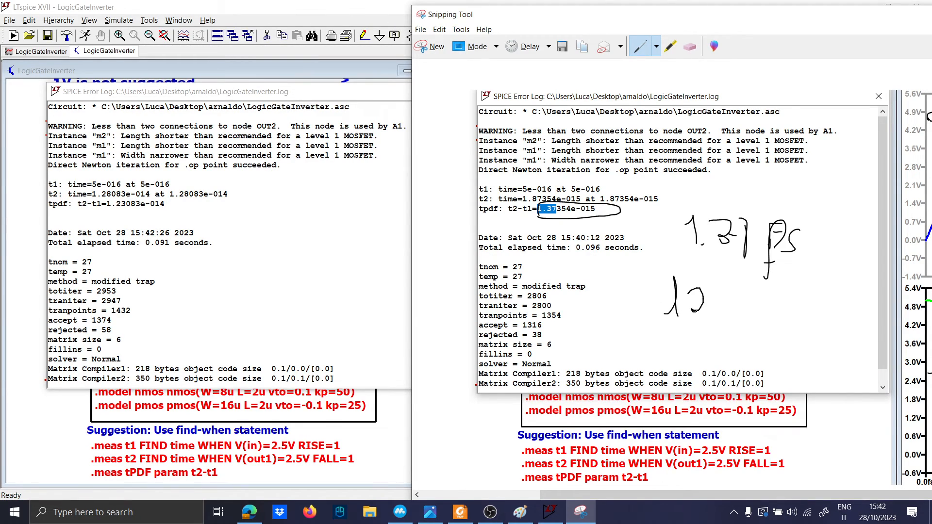
{"action": "left_click_drag", "start_coordinate": [740, 294], "coordinate": [754, 319]}
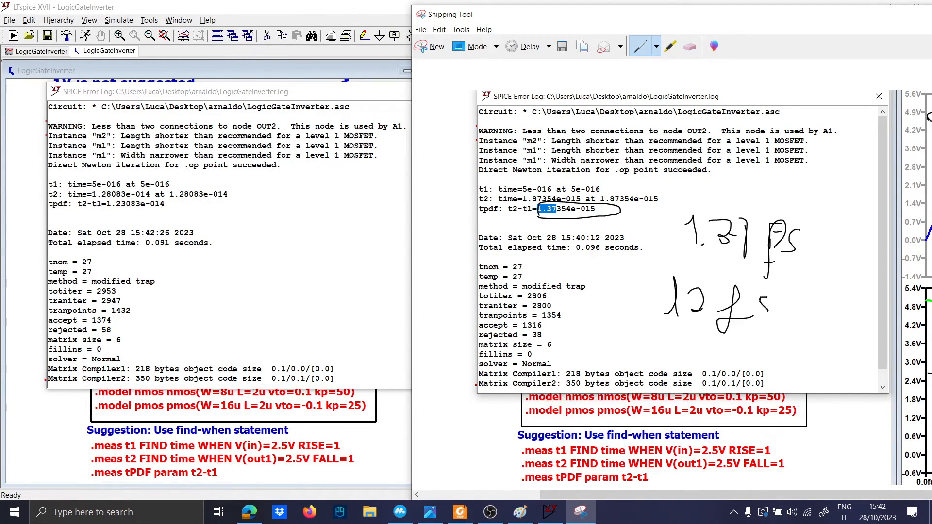
{"action": "left_click_drag", "start_coordinate": [805, 14], "coordinate": [399, 58]}
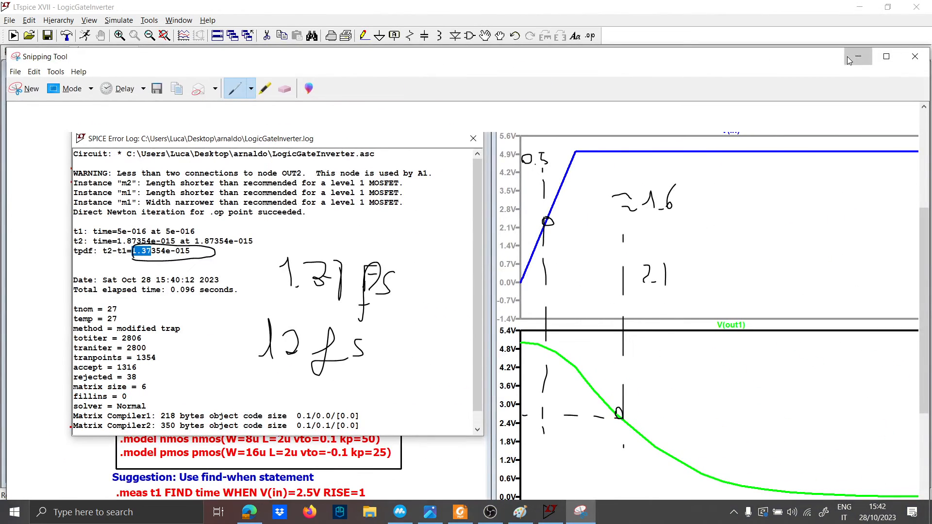
{"action": "left_click", "coordinate": [848, 57]}
Step: Close the error log and zoom the lower plot onto the first 60 fs of the V(out1) fall
{"action": "left_click", "coordinate": [538, 398]}
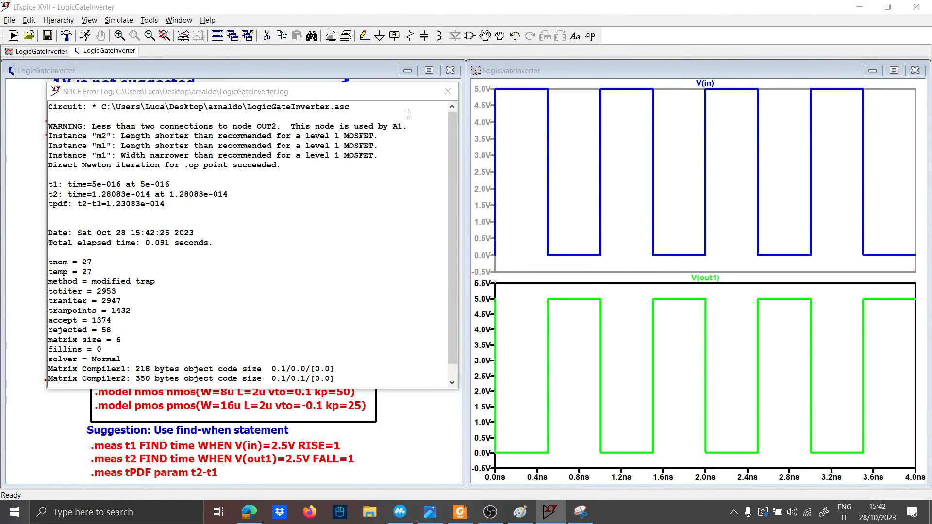
{"action": "left_click", "coordinate": [448, 92]}
{"action": "mouse_move", "coordinate": [501, 457]}
{"action": "left_mouse_down"}
{"action": "mouse_move", "coordinate": [485, 281]}
{"action": "mouse_move", "coordinate": [496, 296]}
{"action": "mouse_move", "coordinate": [468, 303]}
{"action": "left_mouse_up"}
{"action": "left_click_drag", "start_coordinate": [612, 456], "coordinate": [477, 301]}
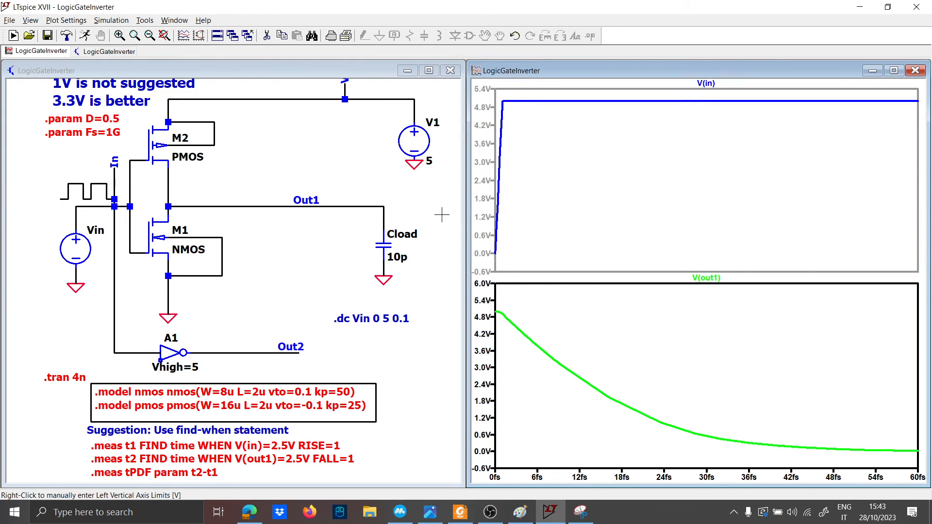
Step: Duplicate the block of three .meas directives and place the copy beside the inverter
{"action": "left_click", "coordinate": [272, 333]}
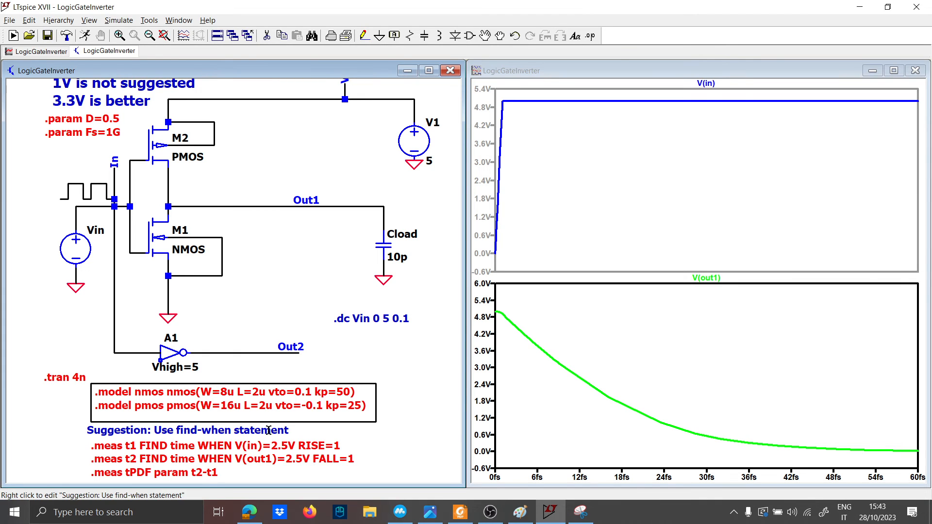
{"action": "left_click_drag", "start_coordinate": [311, 433], "coordinate": [251, 405]}
{"action": "scroll", "coordinate": [251, 405], "scroll_direction": "down", "scroll_amount": 3}
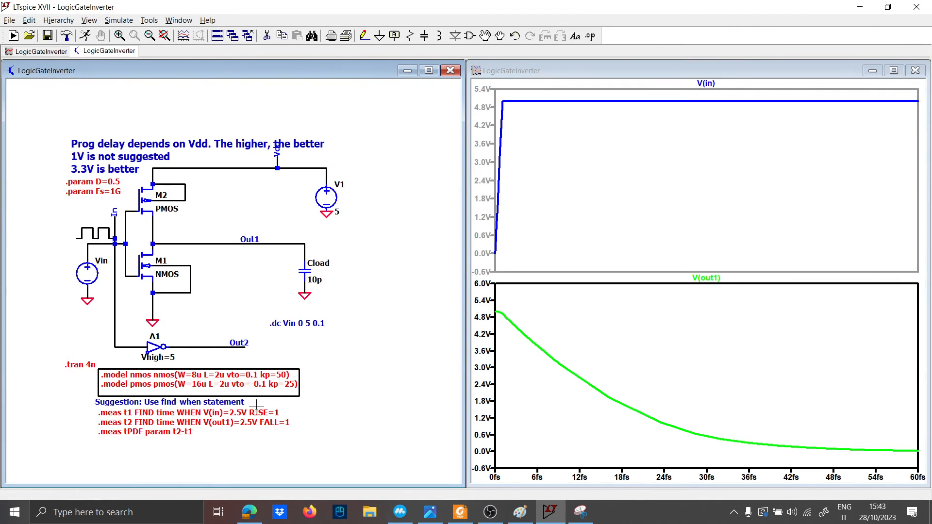
{"action": "left_click_drag", "start_coordinate": [82, 406], "coordinate": [75, 405]}
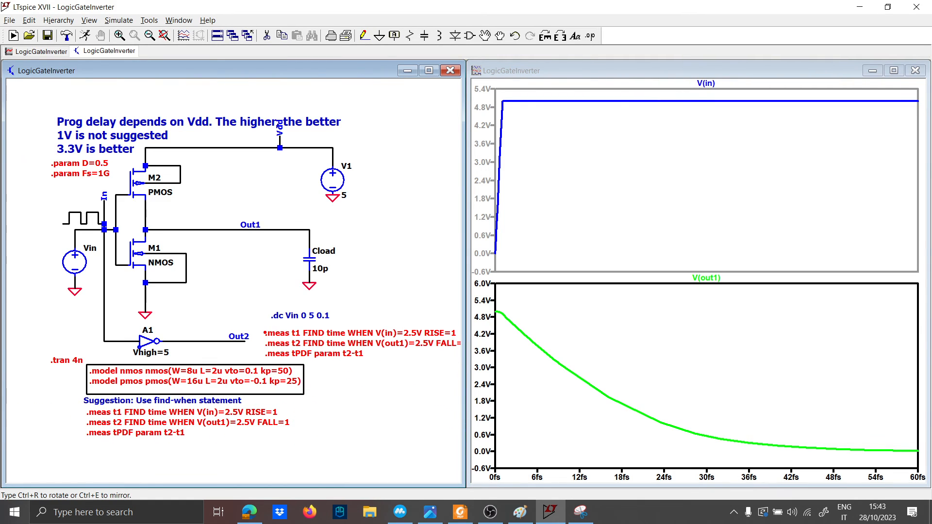
{"action": "left_click", "coordinate": [168, 297]}
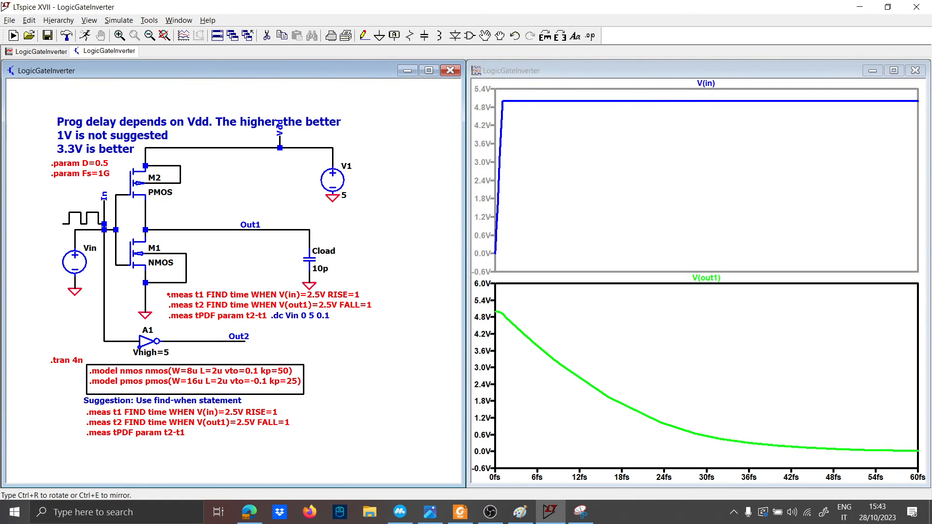
{"action": "scroll", "coordinate": [168, 297], "scroll_direction": "up", "scroll_amount": 1}
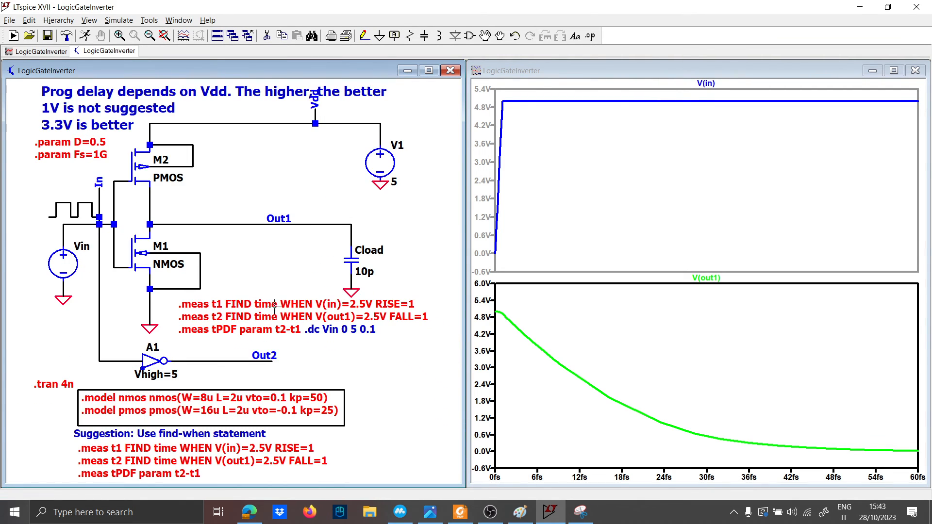
Step: Try changing the copied t2 measurement to V(out2), then undo the wrongly restructured result
{"action": "right_click", "coordinate": [338, 316]}
{"action": "left_click", "coordinate": [385, 226]}
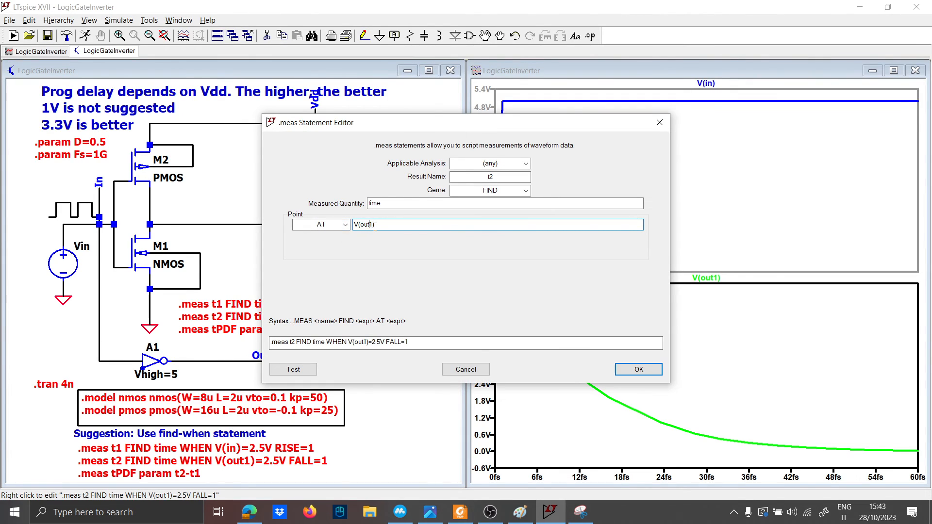
{"action": "key", "text": "BackSpace"}
{"action": "key", "text": "BackSpace"}
{"action": "type", "text": "2)"}
{"action": "key", "text": "Return"}
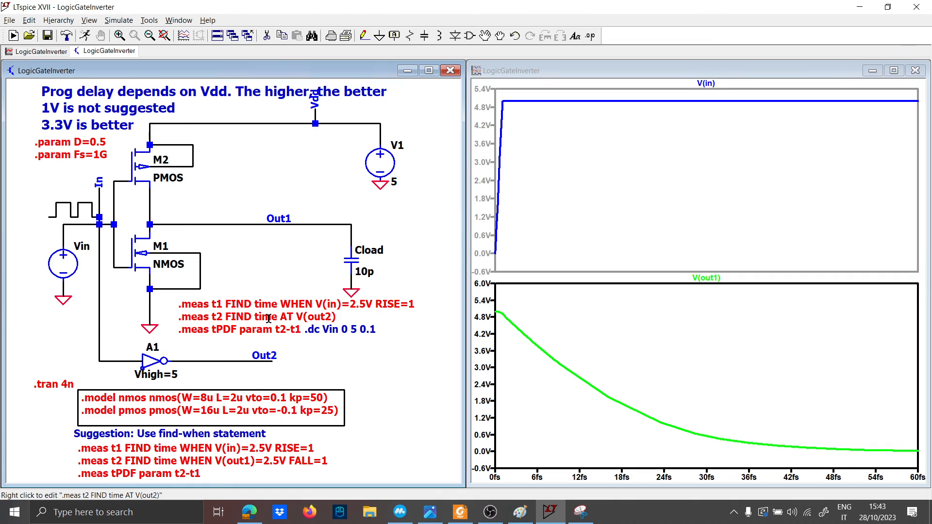
{"action": "key", "text": "ctrl+z"}
Step: Edit the copied directives to measure V(out2) and name the delay tPDF2, then rerun
{"action": "right_click", "coordinate": [293, 319]}
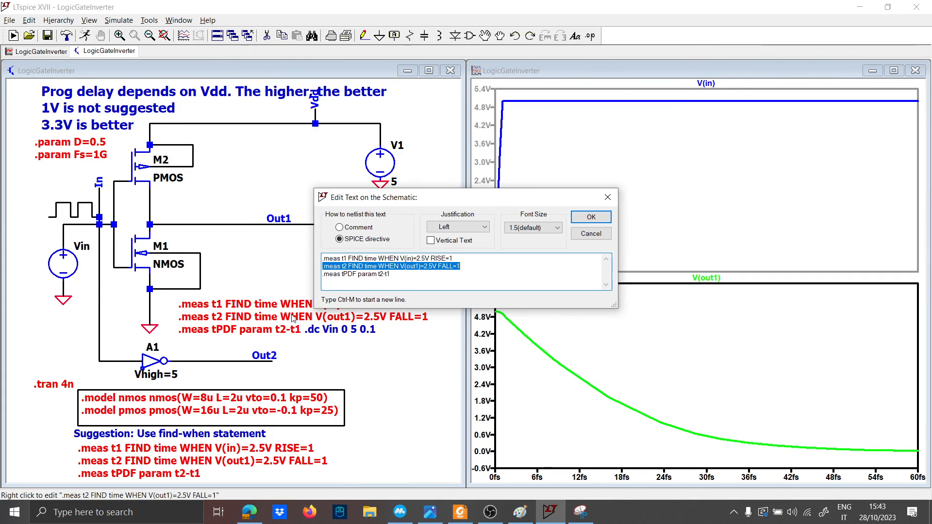
{"action": "left_click", "coordinate": [418, 267]}
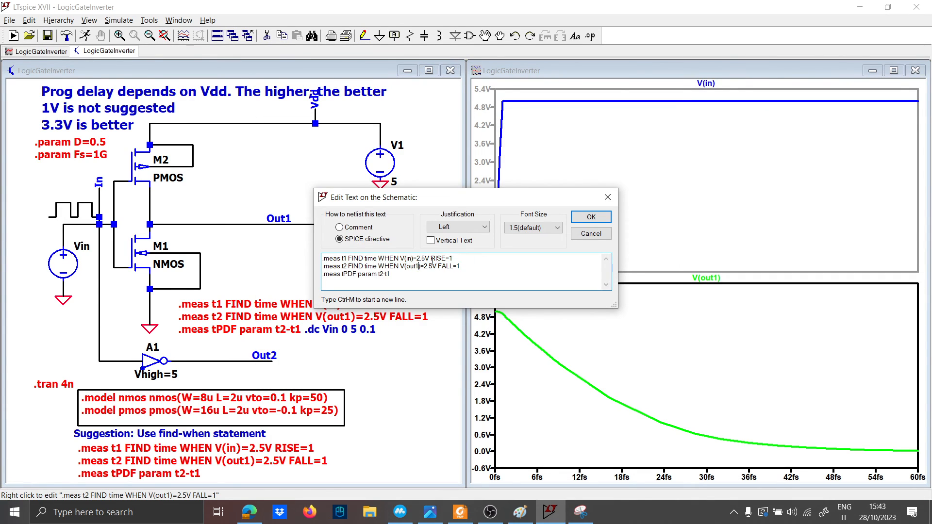
{"action": "key", "text": "BackSpace"}
{"action": "type", "text": "2"}
{"action": "left_click", "coordinate": [356, 274]}
{"action": "type", "text": "2"}
{"action": "key", "text": "Return"}
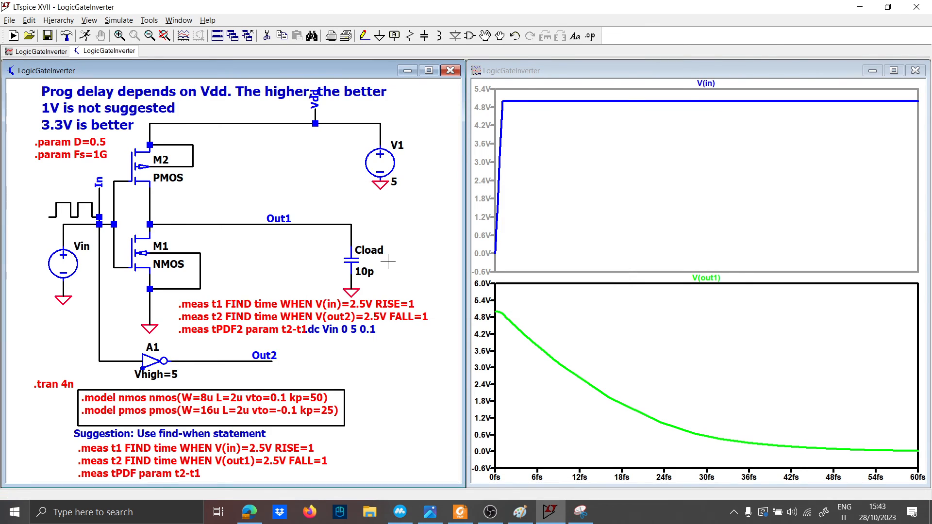
{"action": "left_click", "coordinate": [86, 36]}
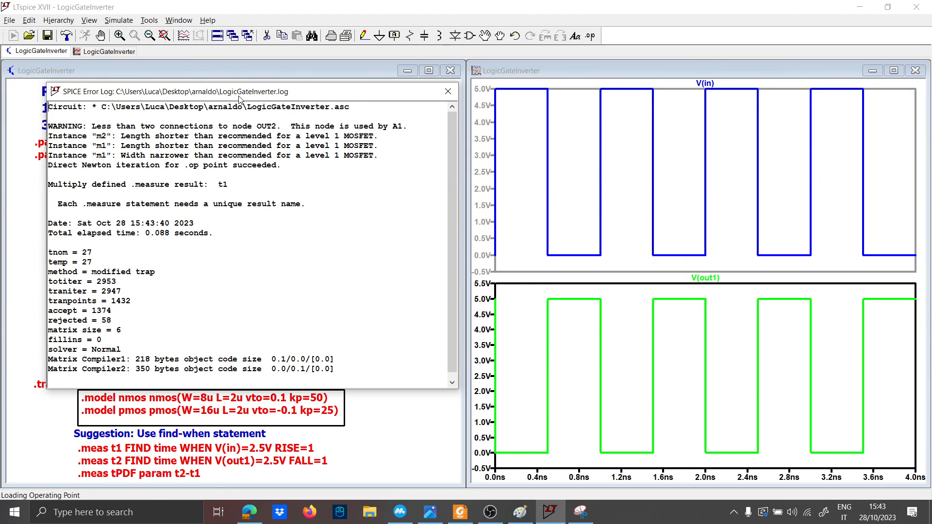
Step: Close the error log and add V(out2) to the lower plot pane alongside V(out1)
{"action": "key", "text": "Escape"}
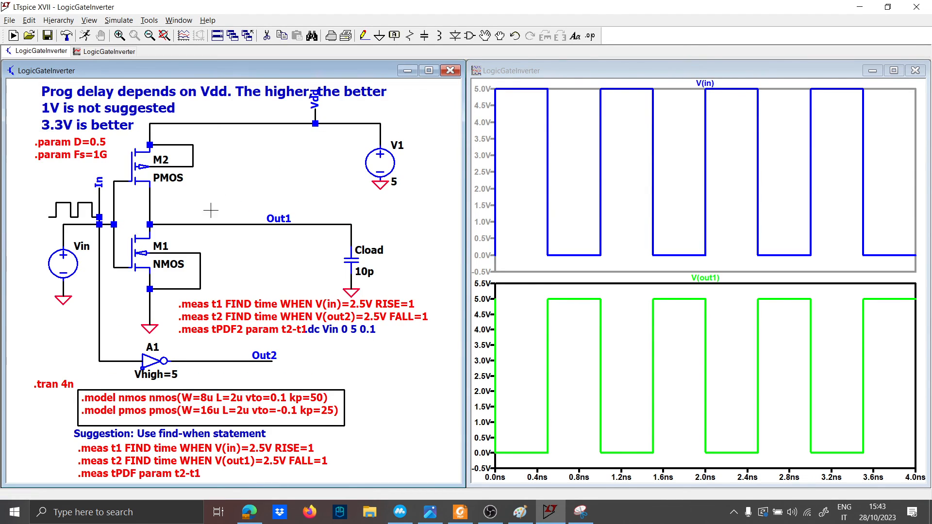
{"action": "scroll", "coordinate": [159, 364], "scroll_direction": "up", "scroll_amount": 2}
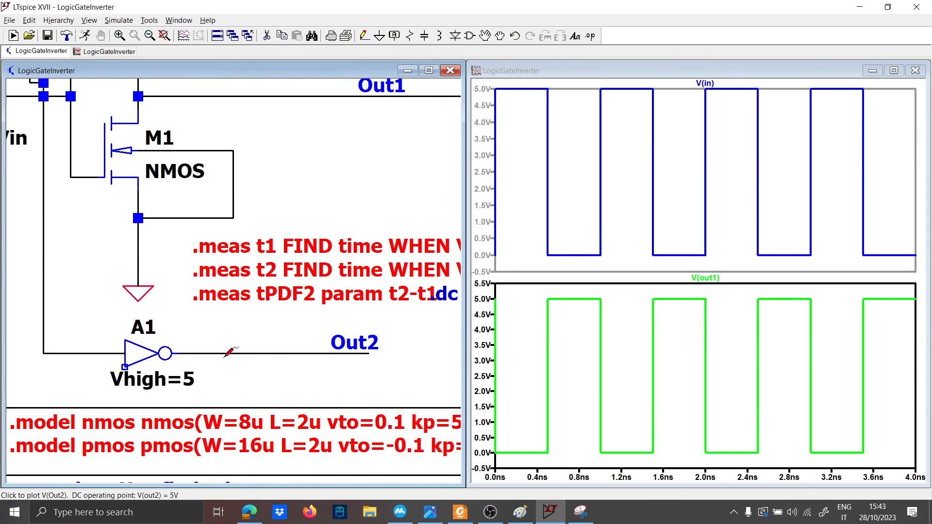
{"action": "scroll", "coordinate": [154, 359], "scroll_direction": "down", "scroll_amount": 2}
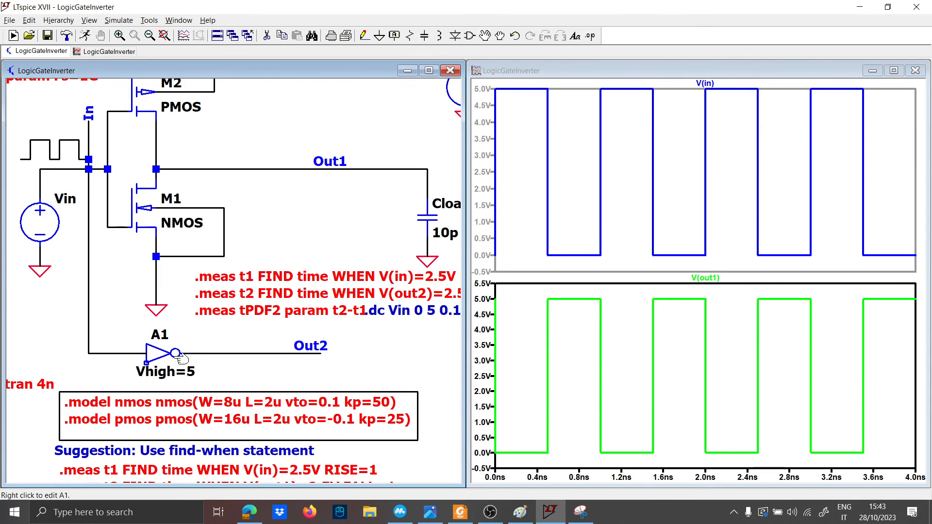
{"action": "scroll", "coordinate": [286, 351], "scroll_direction": "down", "scroll_amount": 3}
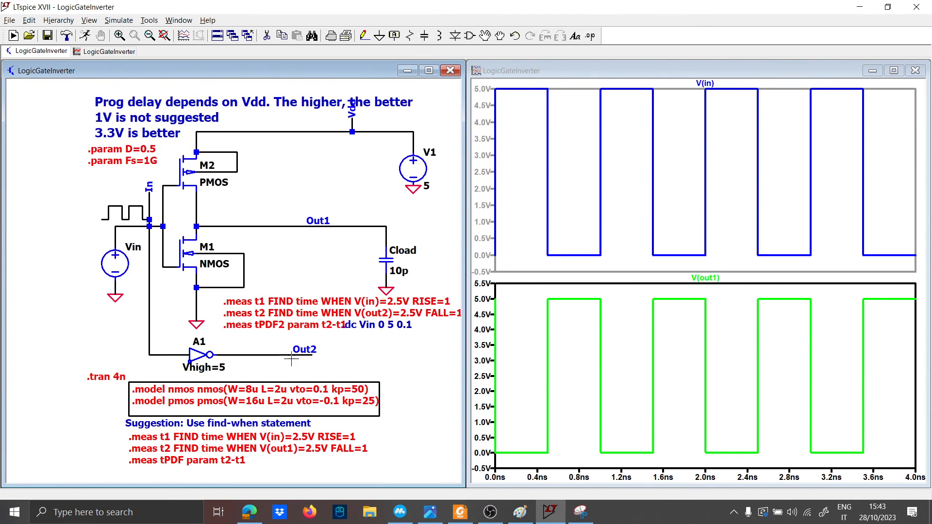
{"action": "left_click", "coordinate": [285, 355]}
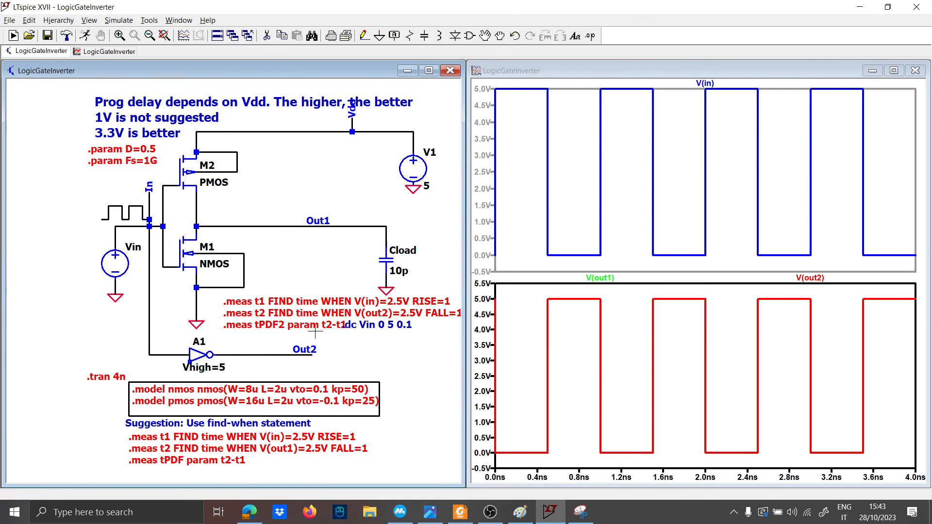
Step: Review the SPICE Error Log from the View menu, then close it
{"action": "left_click", "coordinate": [95, 18]}
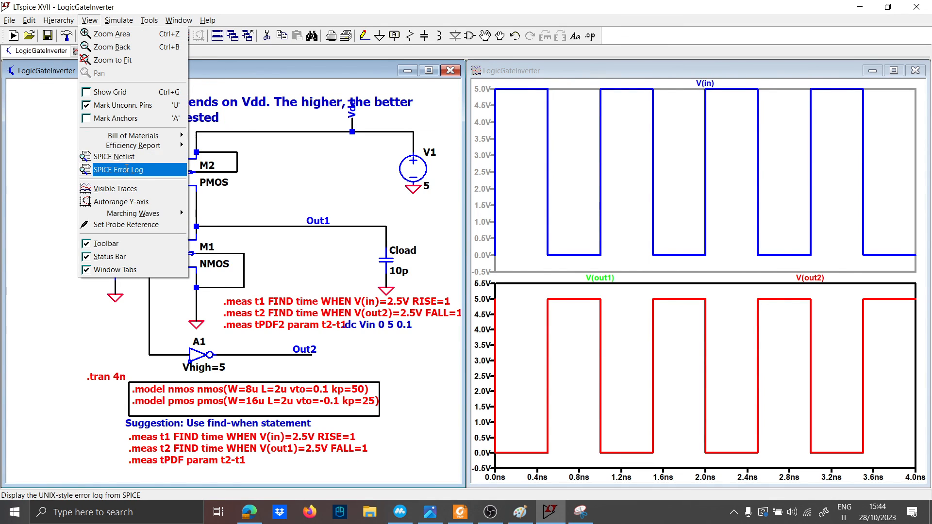
{"action": "left_click", "coordinate": [121, 169]}
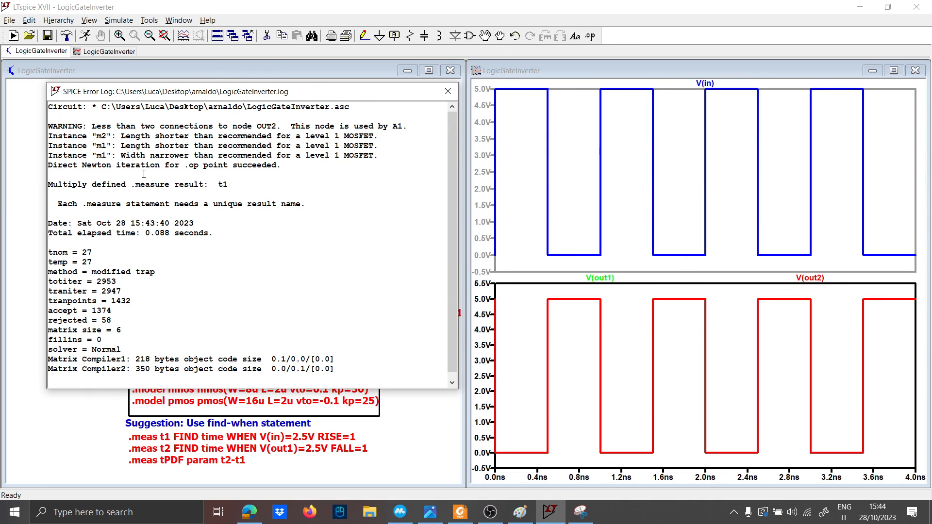
{"action": "key", "text": "Escape"}
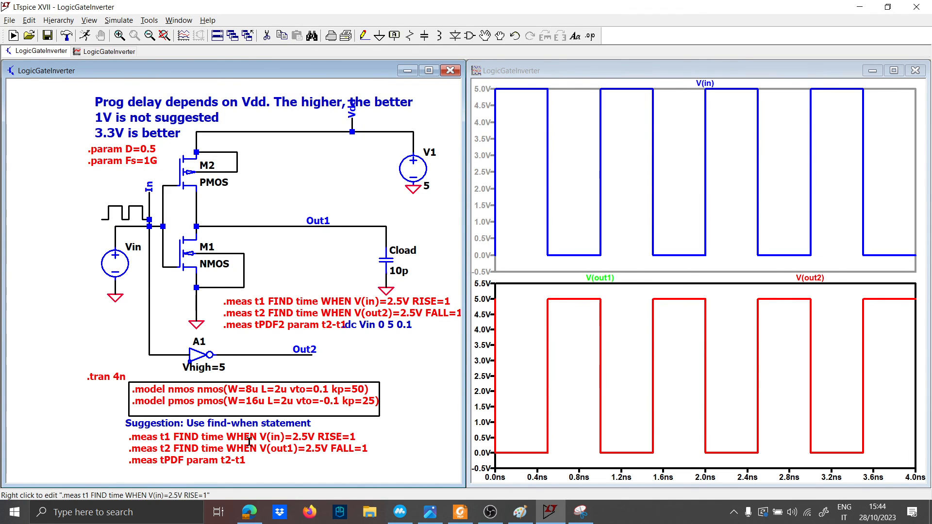
Step: Reopen the original .meas directive, keep it unchanged, and rerun the simulation
{"action": "right_click", "coordinate": [249, 442]}
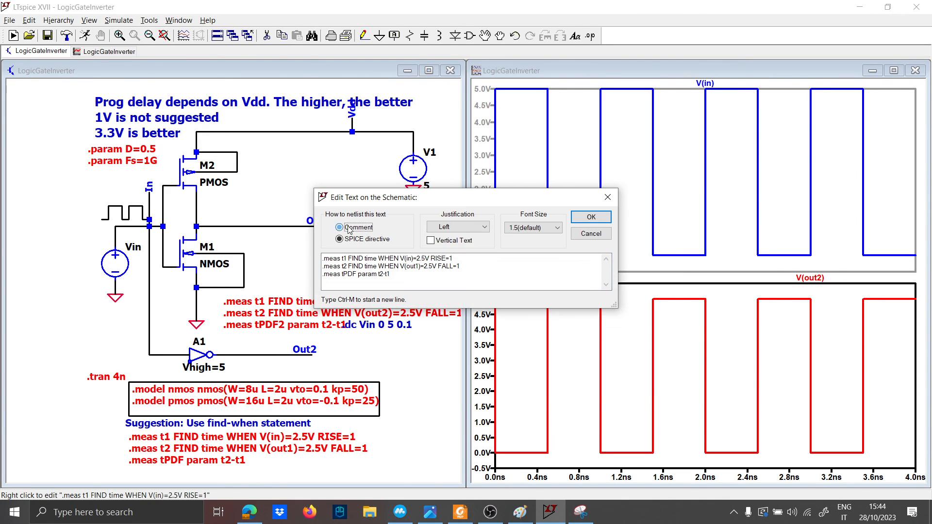
{"action": "left_click", "coordinate": [592, 217]}
{"action": "left_click", "coordinate": [86, 36]}
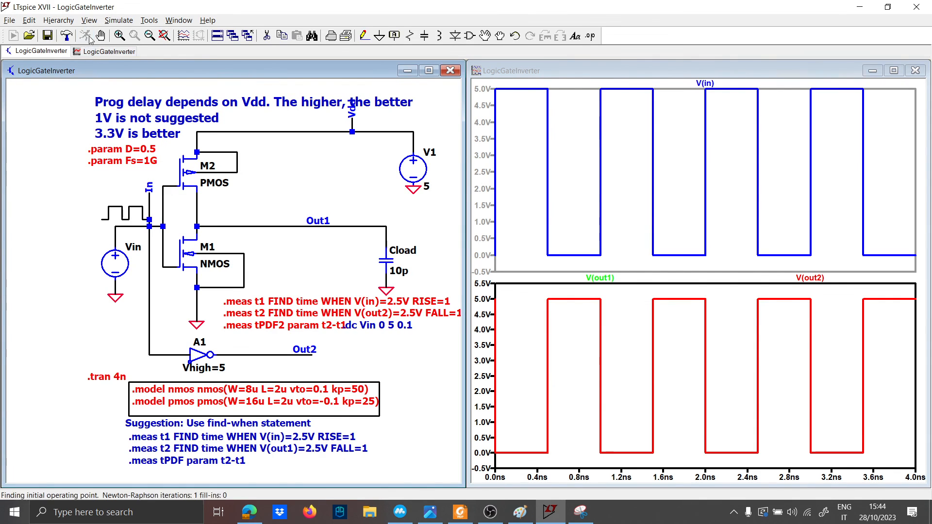